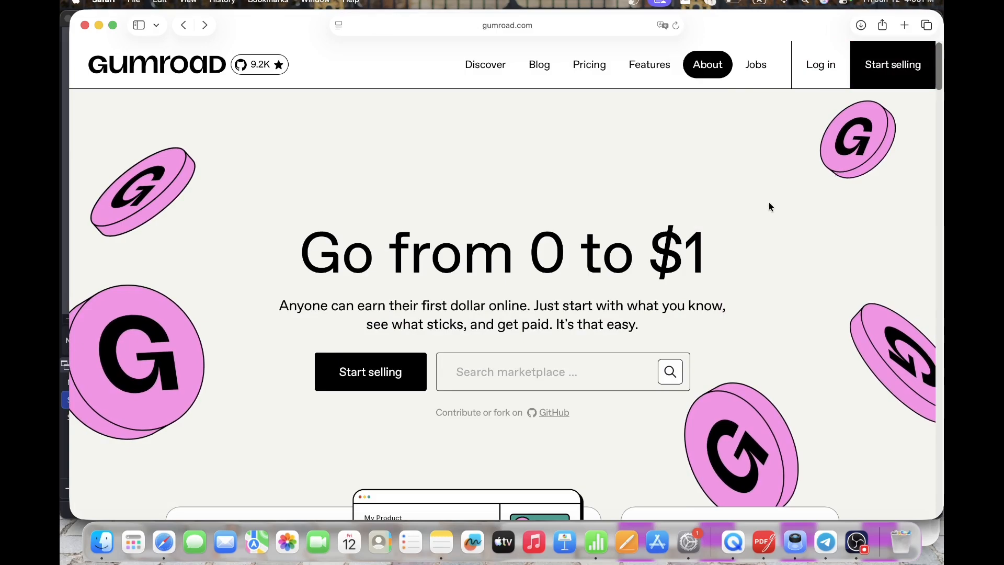
# Open the login page and sign in to the existing seller account by e-mail
pyautogui.click(821, 77)
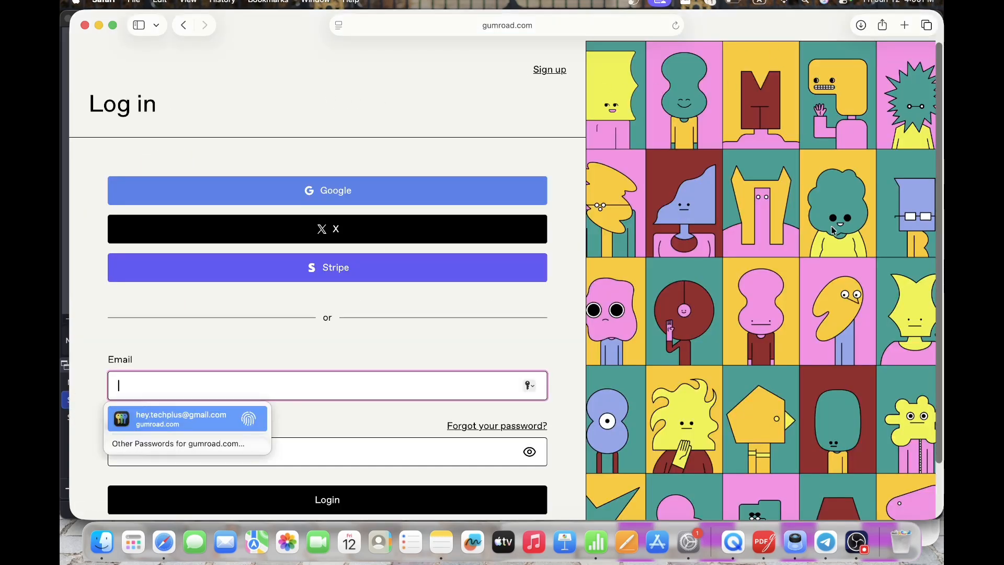
pyautogui.click(554, 342)
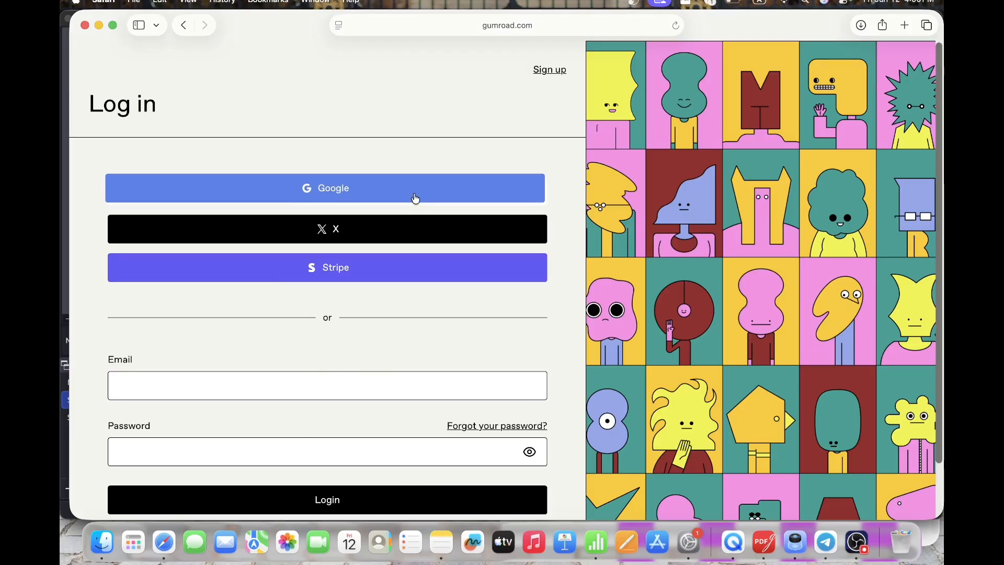
pyautogui.scroll(-2, 423, 331)
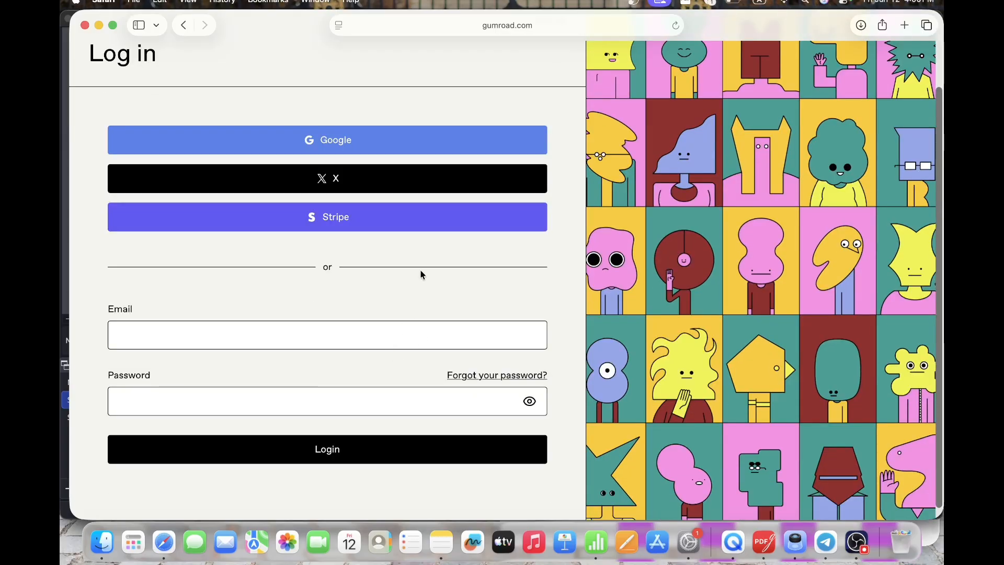
pyautogui.click(374, 341)
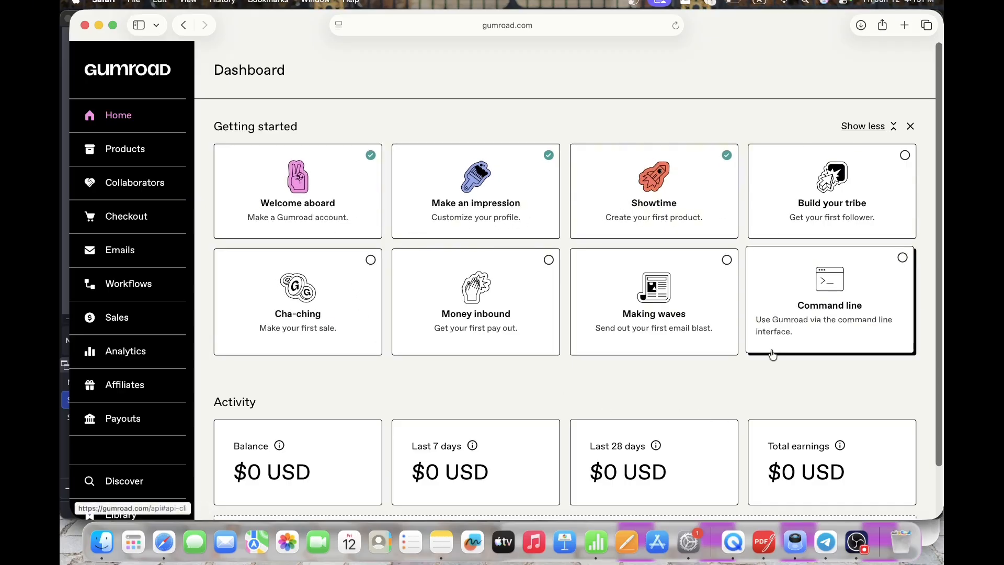
# Open the account settings and review the notification and support e-mail options
pyautogui.scroll(-3, 131, 385)
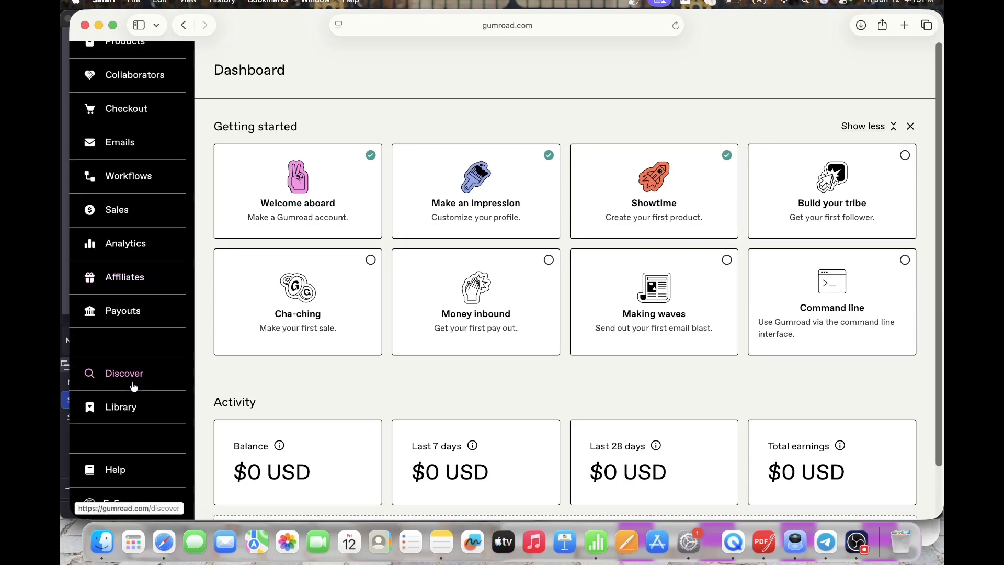
pyautogui.click(168, 505)
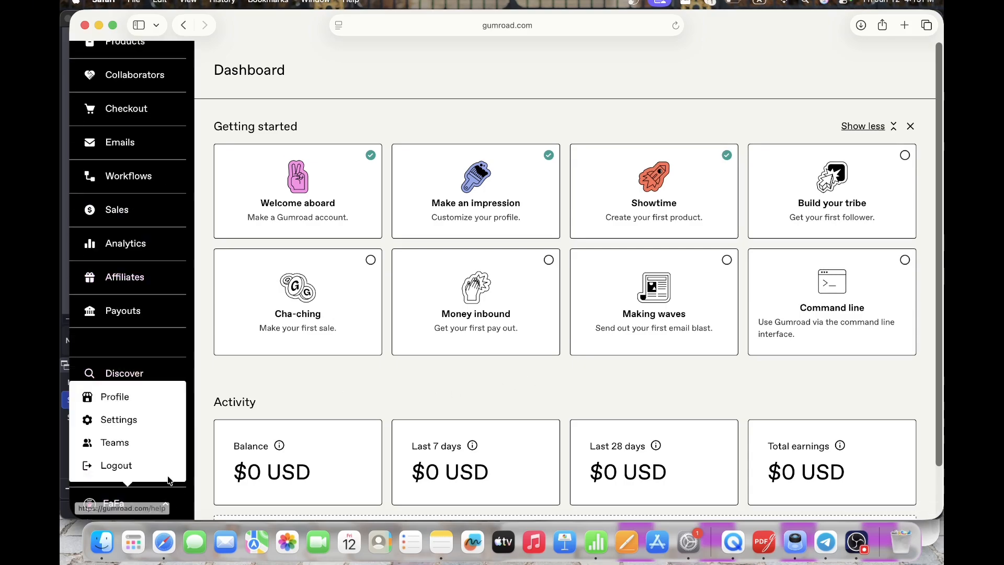
pyautogui.click(156, 421)
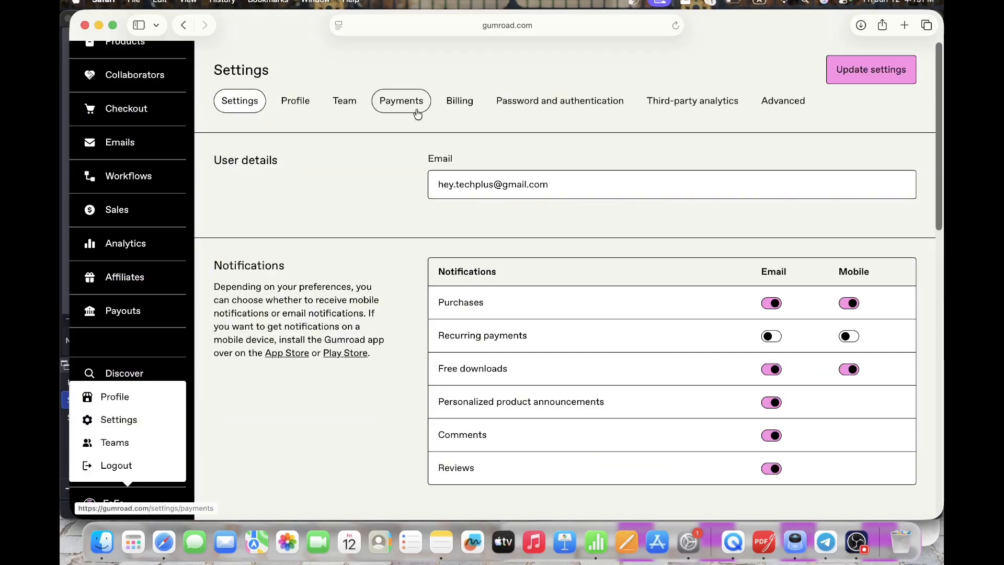
pyautogui.scroll(-1, 327, 282)
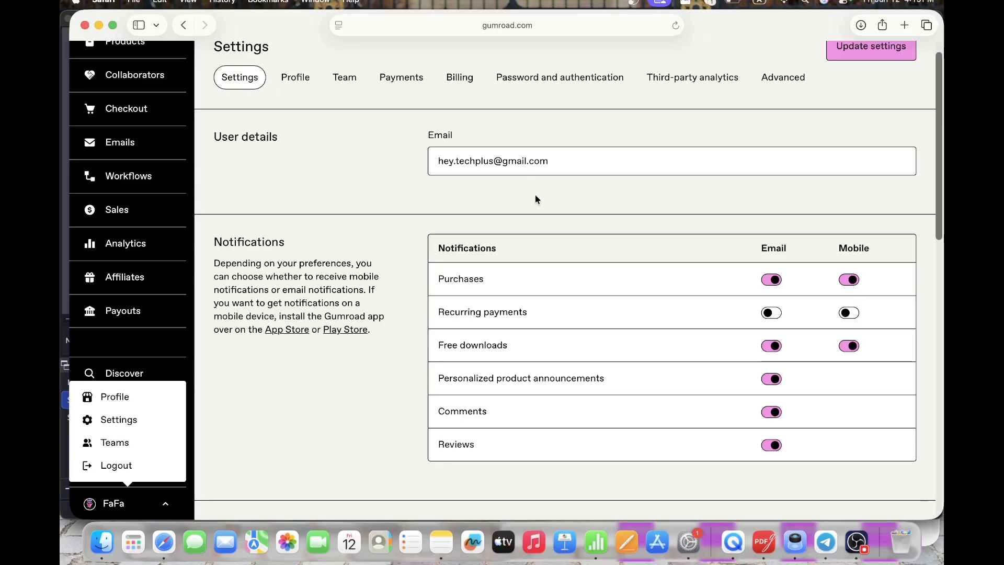
pyautogui.scroll(-2, 535, 199)
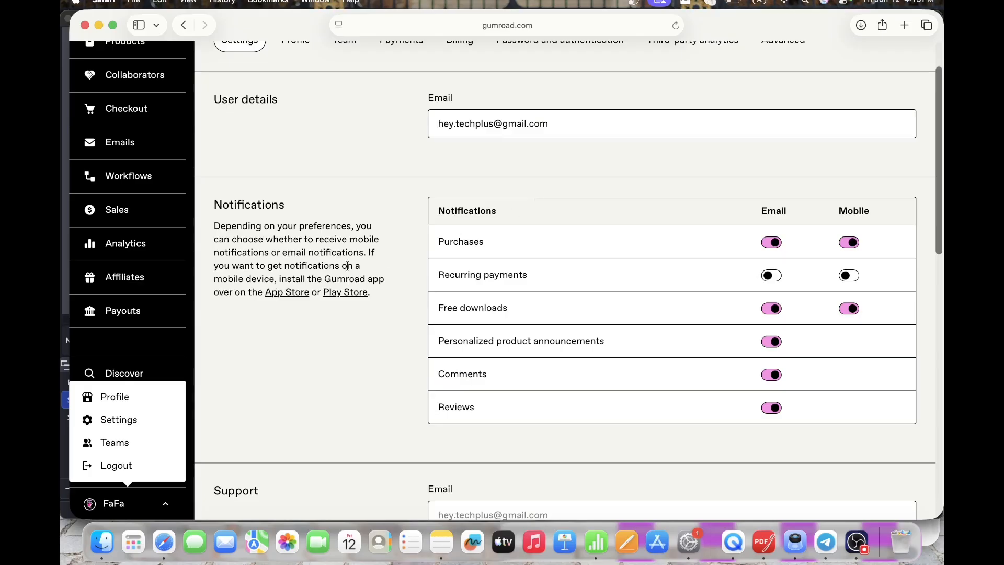
pyautogui.scroll(-3, 345, 268)
pyautogui.scroll(2, 321, 219)
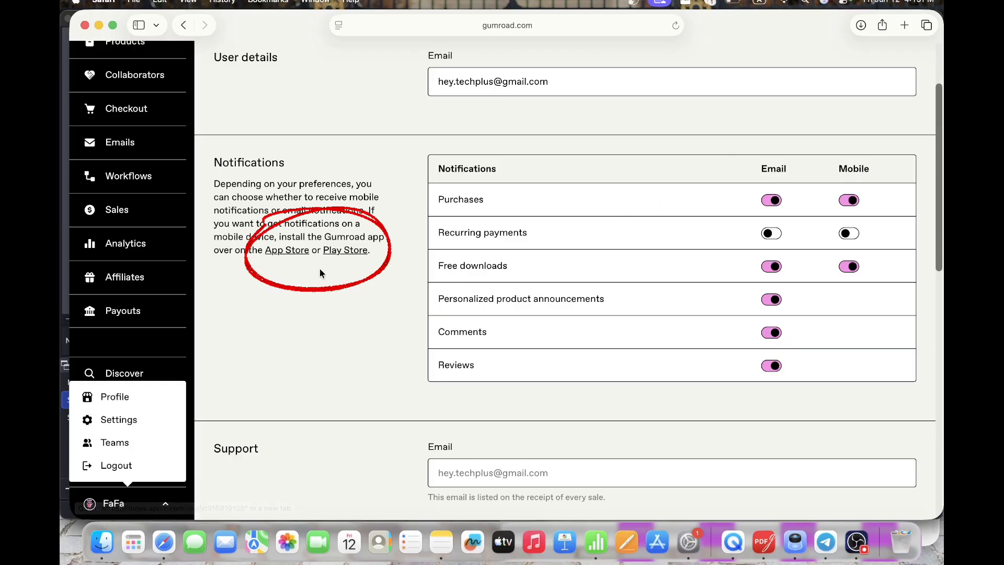
pyautogui.scroll(-5, 371, 314)
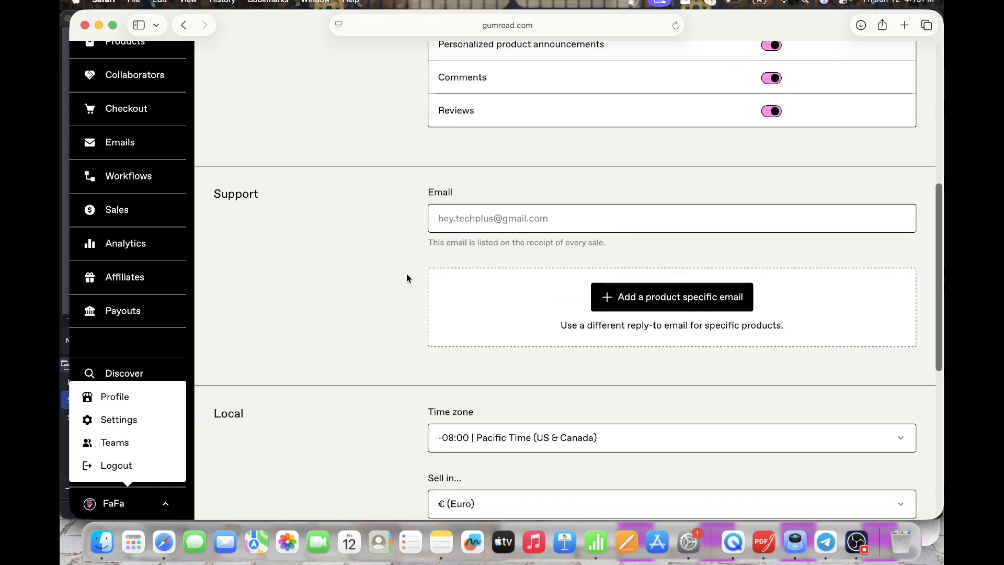
# Set the account's local time zone to -05:00 | Bogota
pyautogui.scroll(-2, 406, 276)
pyautogui.scroll(-2, 408, 278)
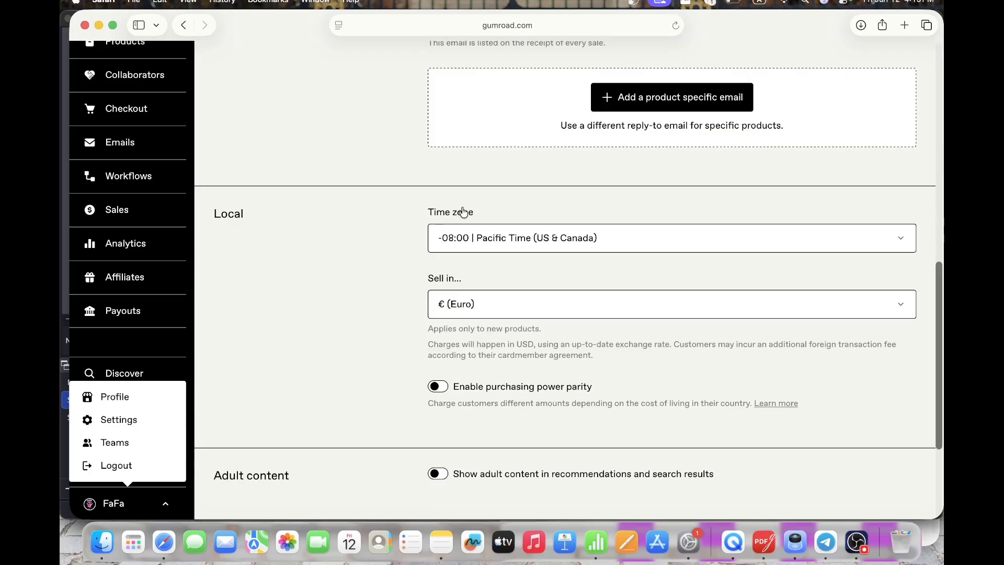
pyautogui.click(459, 238)
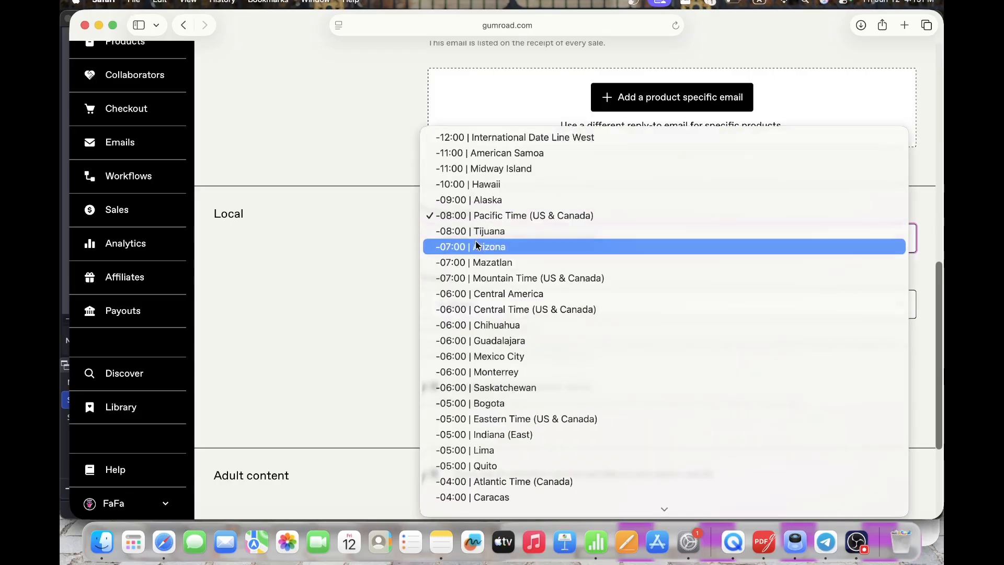
pyautogui.scroll(-1, 478, 243)
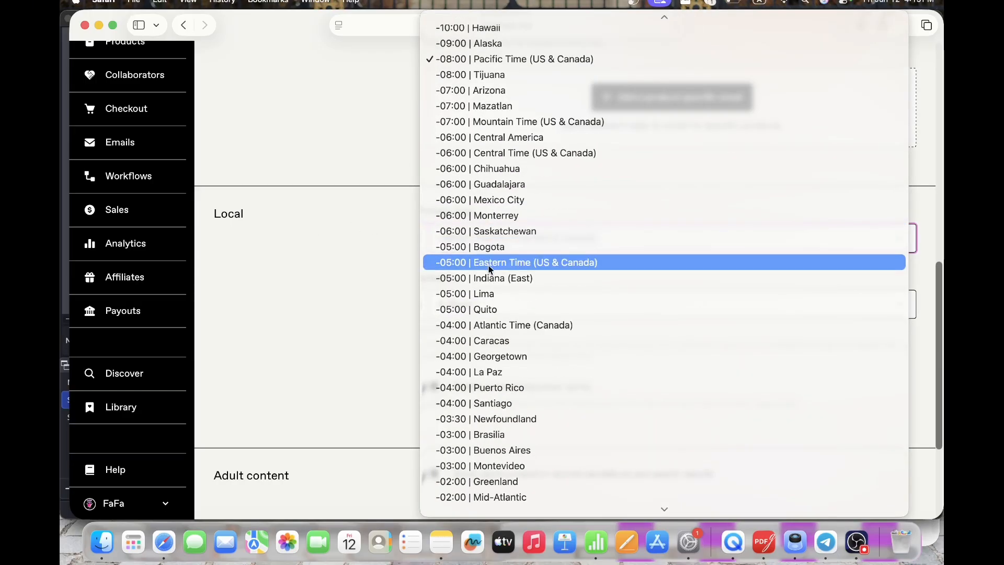
pyautogui.click(481, 248)
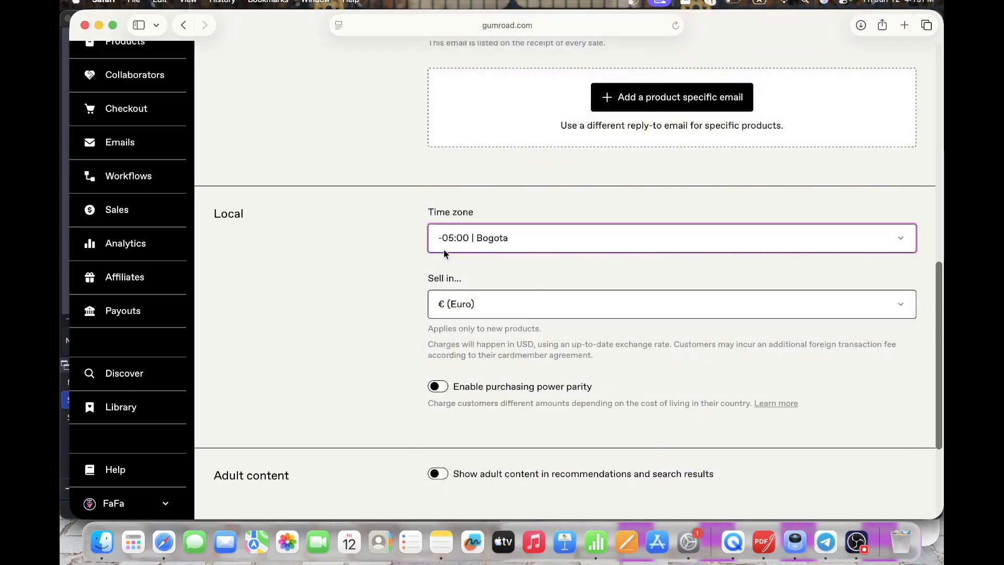
pyautogui.click(482, 237)
pyautogui.scroll(3, 482, 237)
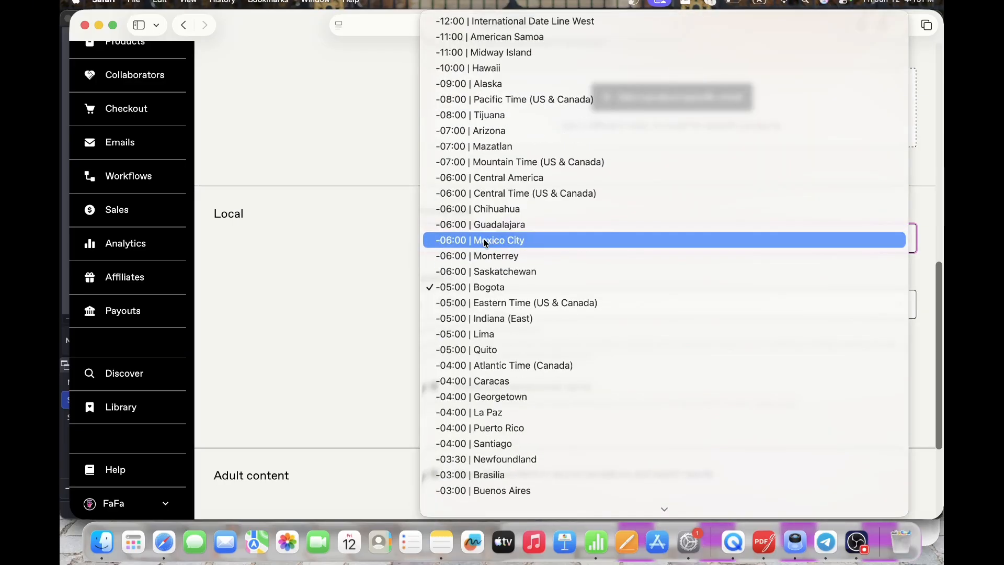
pyautogui.click(356, 265)
# Review the currencies offered for selling new products
pyautogui.scroll(-3, 490, 303)
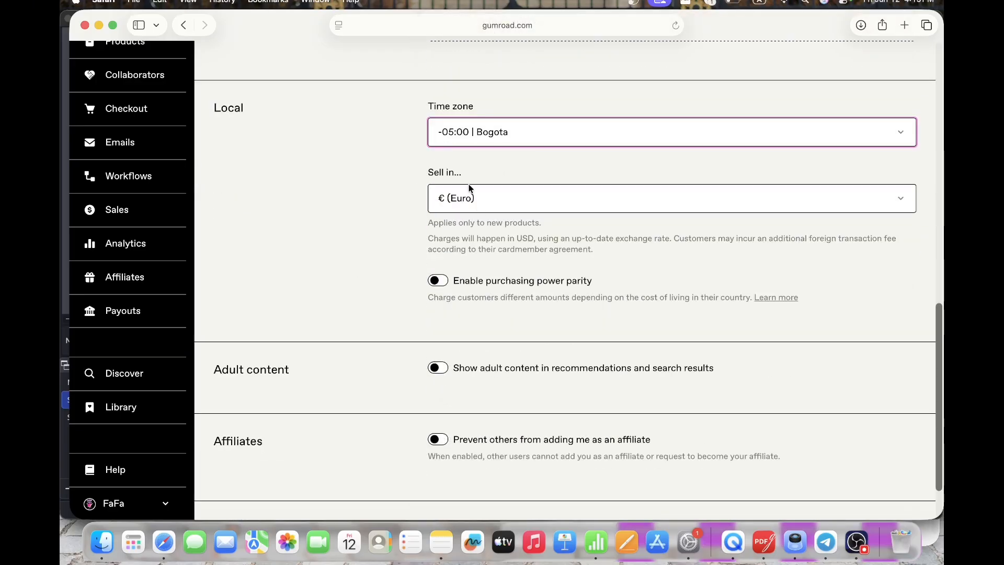
pyautogui.click(478, 198)
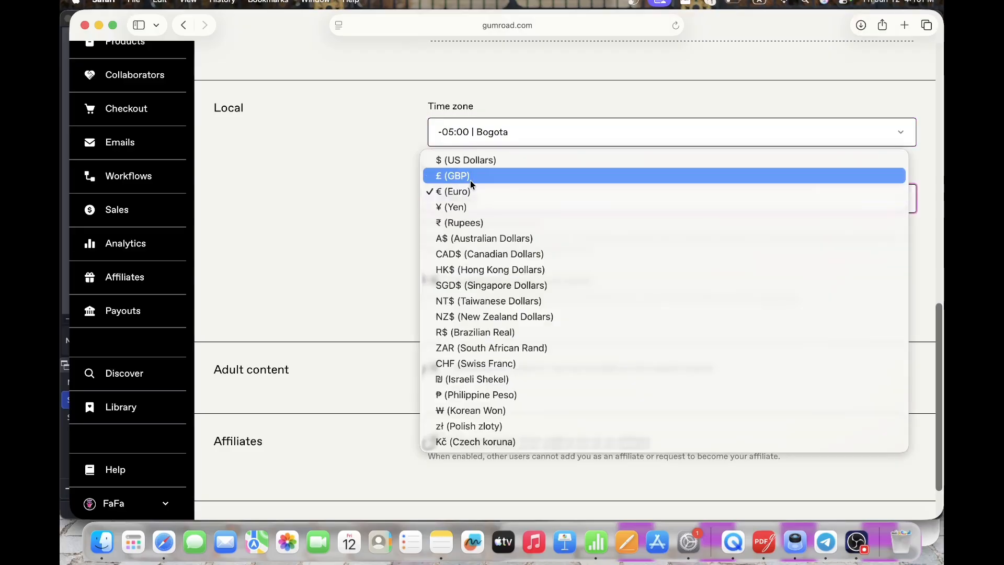
pyautogui.click(396, 211)
# Enable purchasing power parity to view its discount options, and turn it off again
pyautogui.scroll(-2, 441, 237)
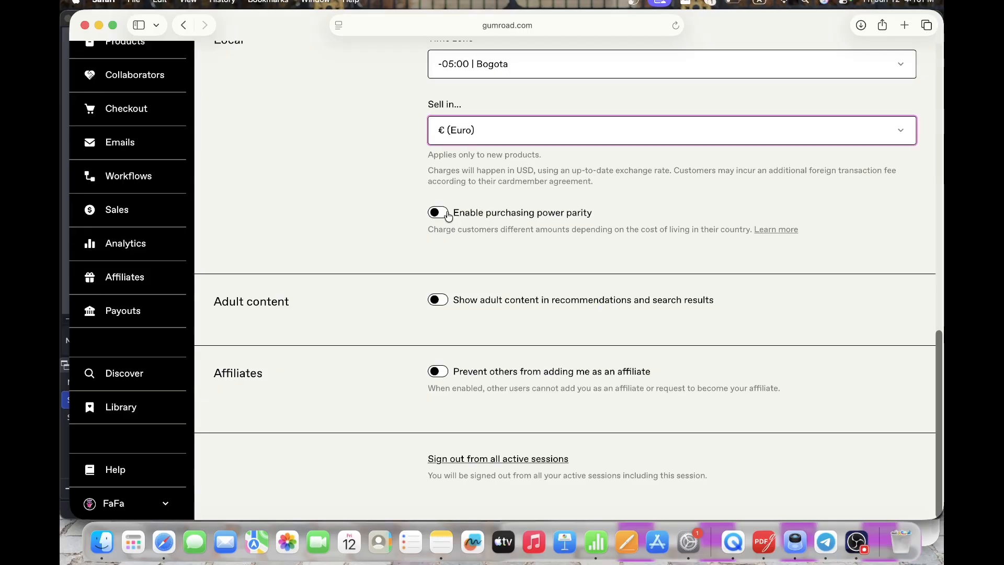
pyautogui.click(447, 214)
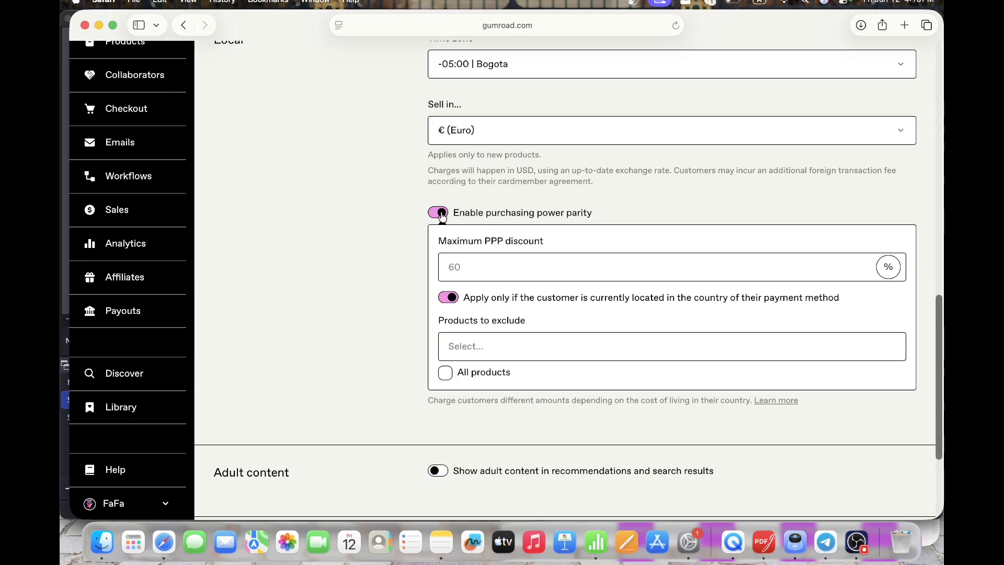
pyautogui.click(442, 215)
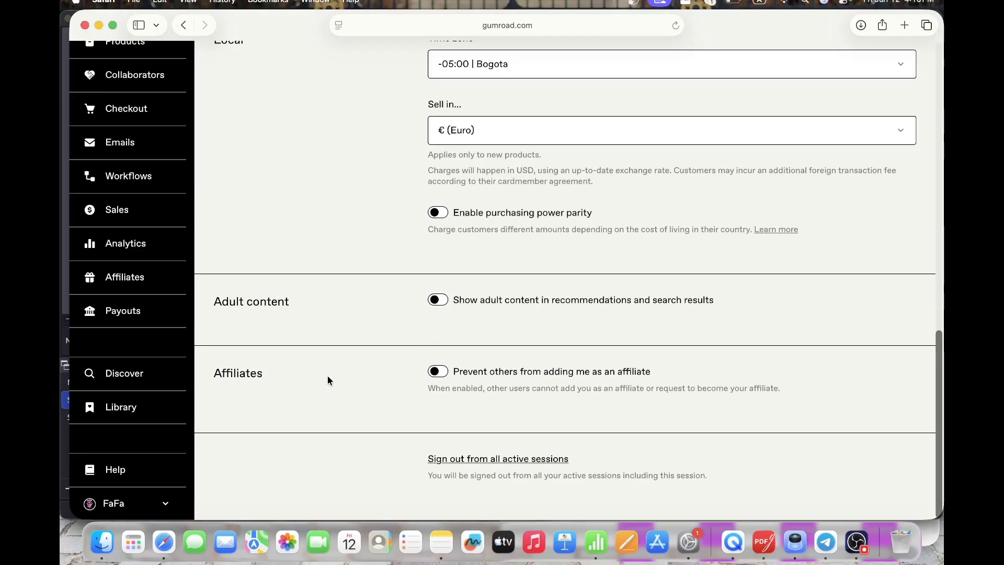
# Turn on the option that prevents others from adding the account as an affiliate, and turn it off again
pyautogui.click(442, 375)
pyautogui.scroll(3, 559, 396)
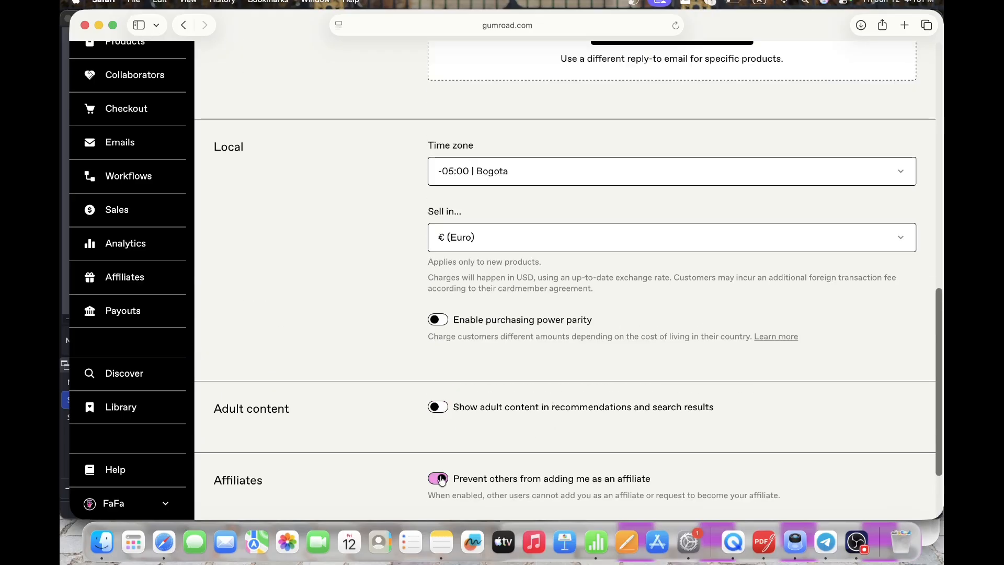
pyautogui.click(439, 479)
# Open the Profile settings and check the username and the public profile link
pyautogui.scroll(15, 445, 452)
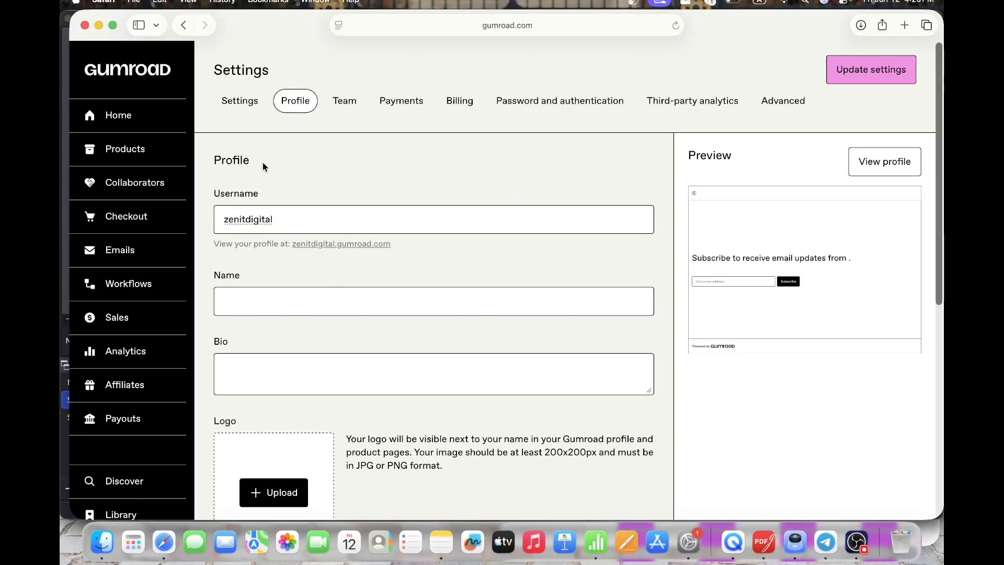
pyautogui.click(278, 220)
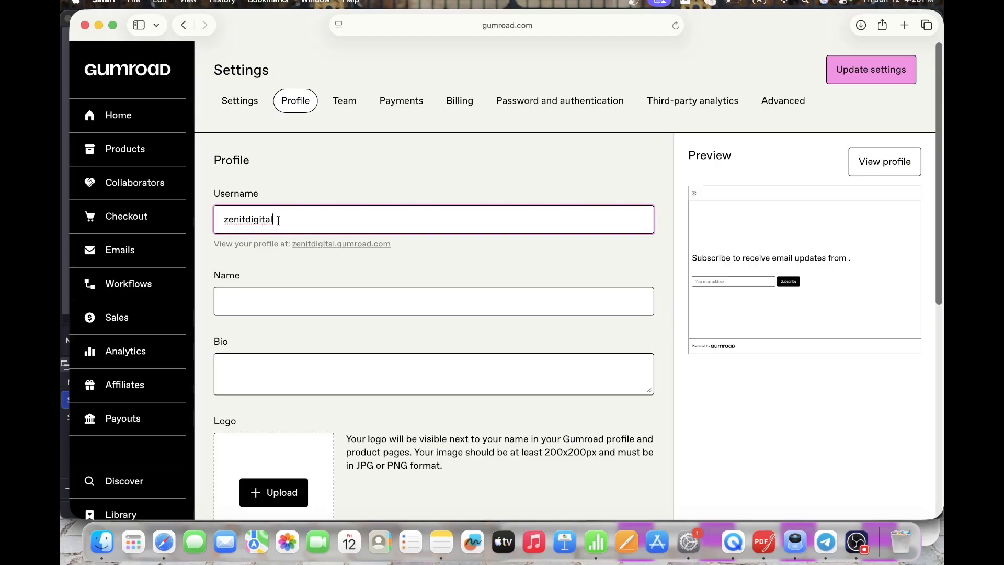
pyautogui.click(236, 239)
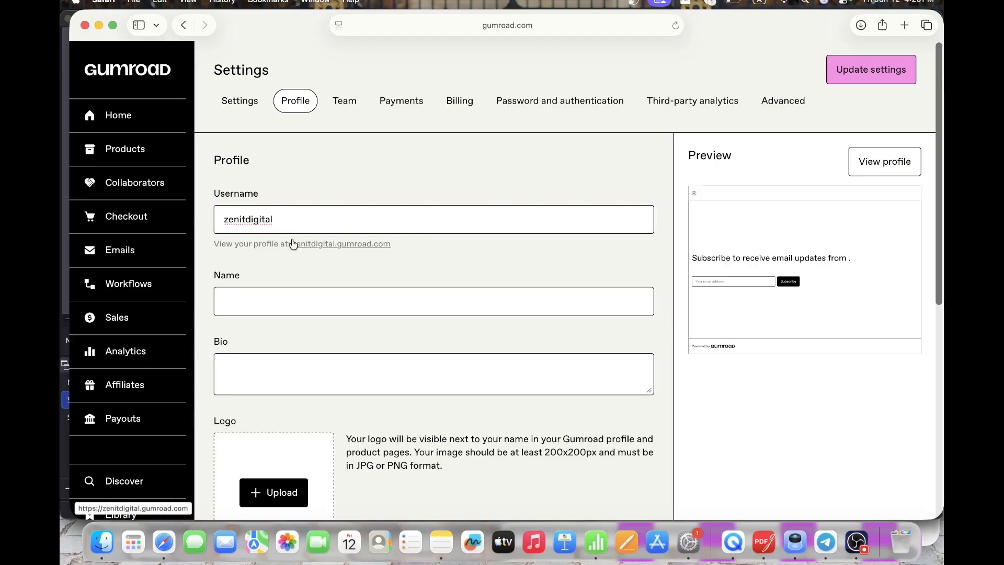
pyautogui.moveTo(291, 244); pyautogui.dragTo(390, 251)
# Fill in the profile's display name and the bio "I create simple and practical digital products designed to help people solve real problems and get results faster."
pyautogui.scroll(-1, 382, 257)
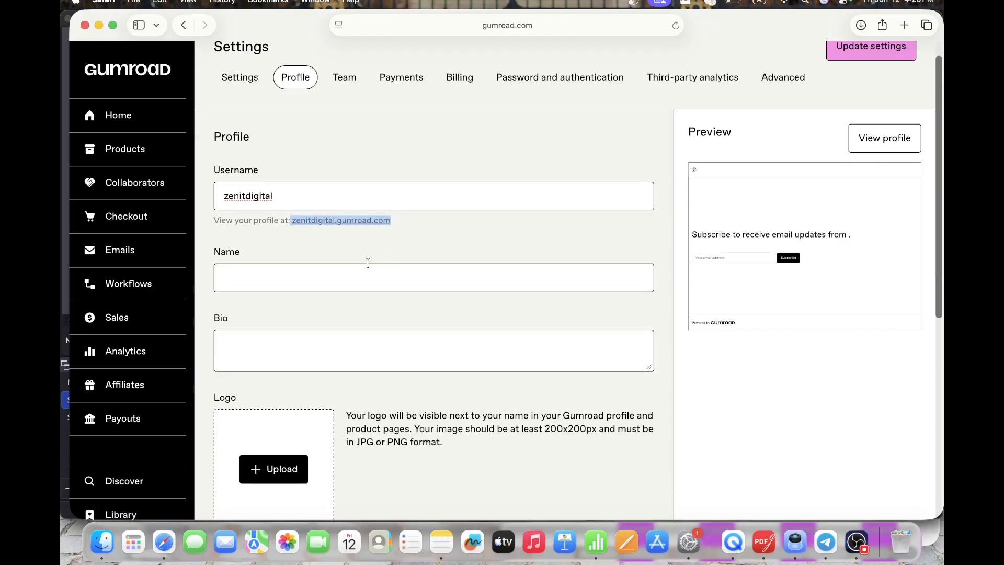
pyautogui.click(364, 277)
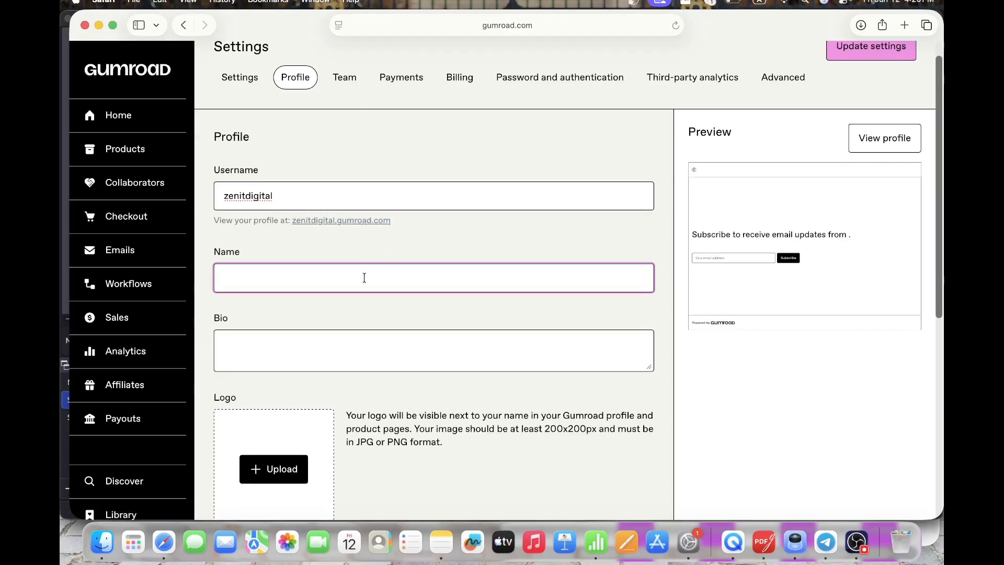
pyautogui.write('Fafa')
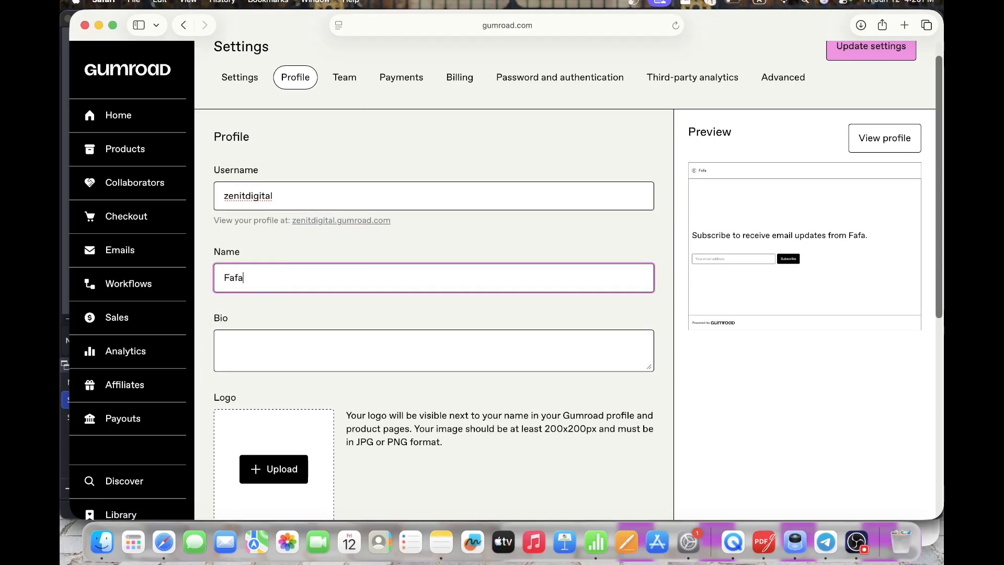
pyautogui.click(351, 345)
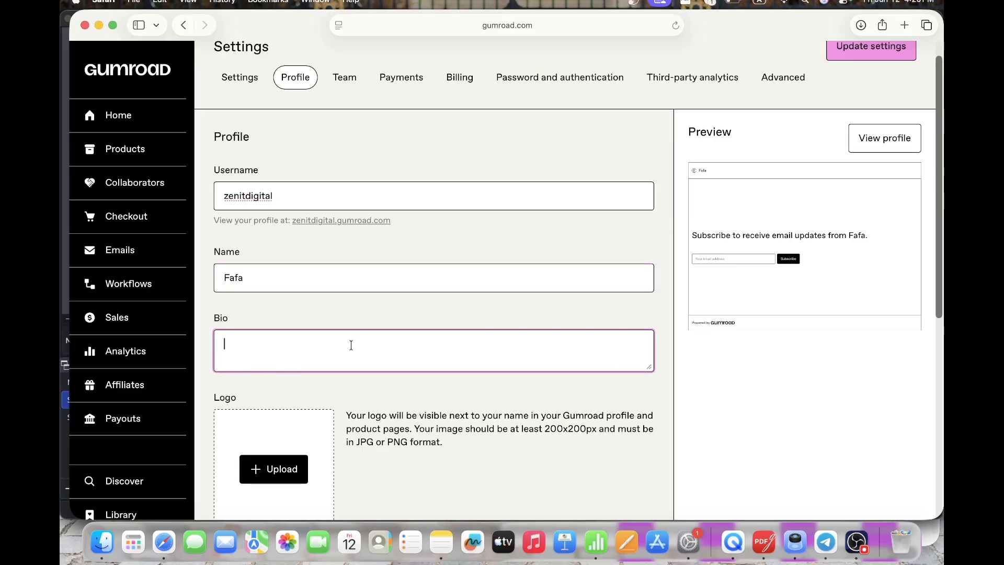
pyautogui.write('I create simple and practical digital products designed to help people solve real problems and get results faster.')
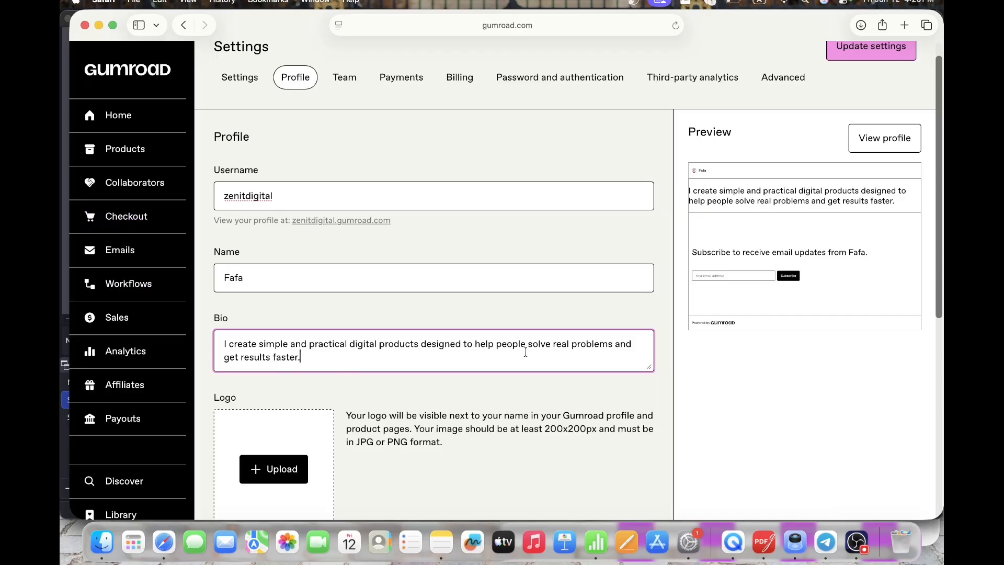
# Upload the Purple Illustration Book PNG image from the Gumroad folder as the profile logo
pyautogui.scroll(-3, 546, 357)
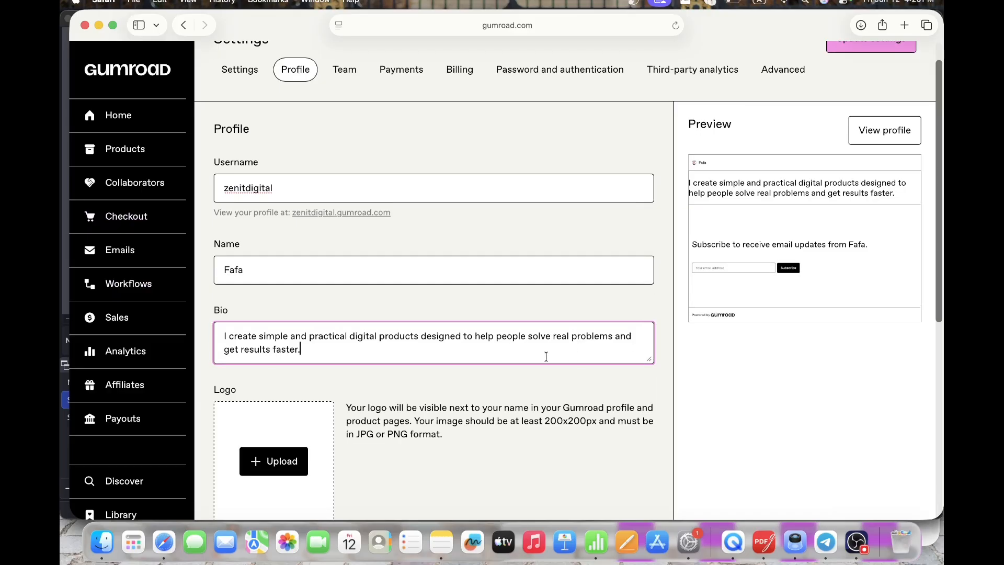
pyautogui.scroll(-1, 385, 389)
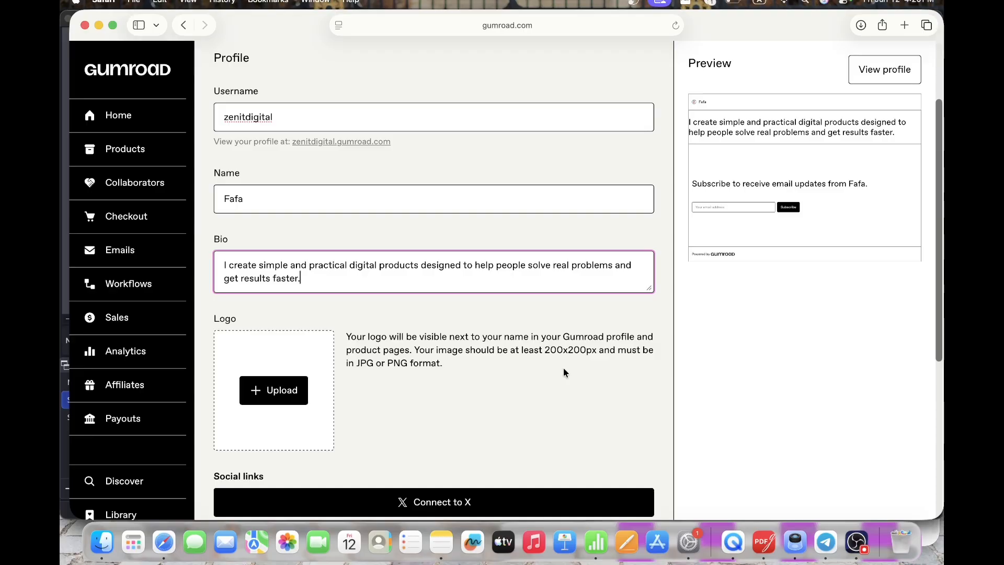
pyautogui.click(265, 403)
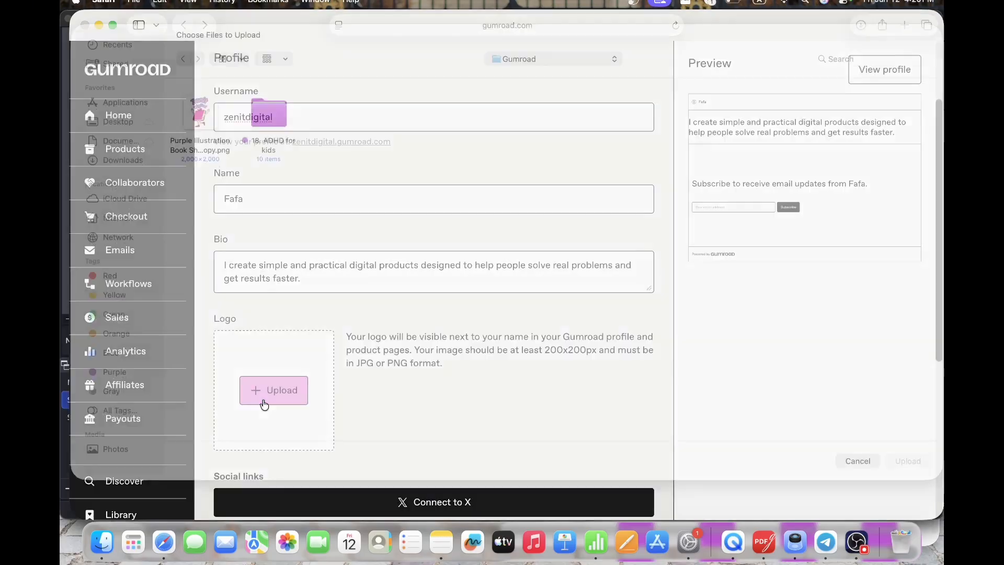
pyautogui.click(207, 138)
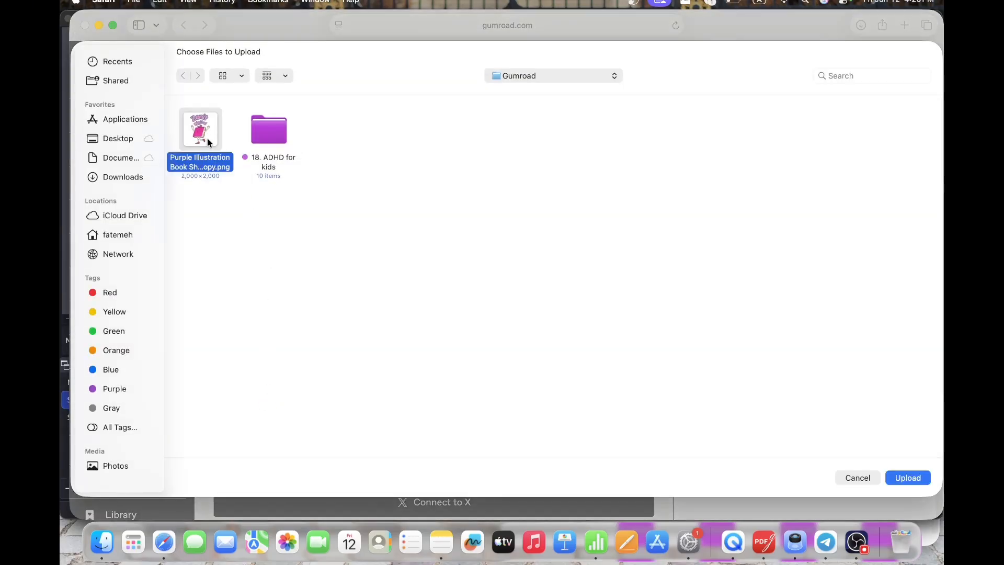
pyautogui.click(911, 476)
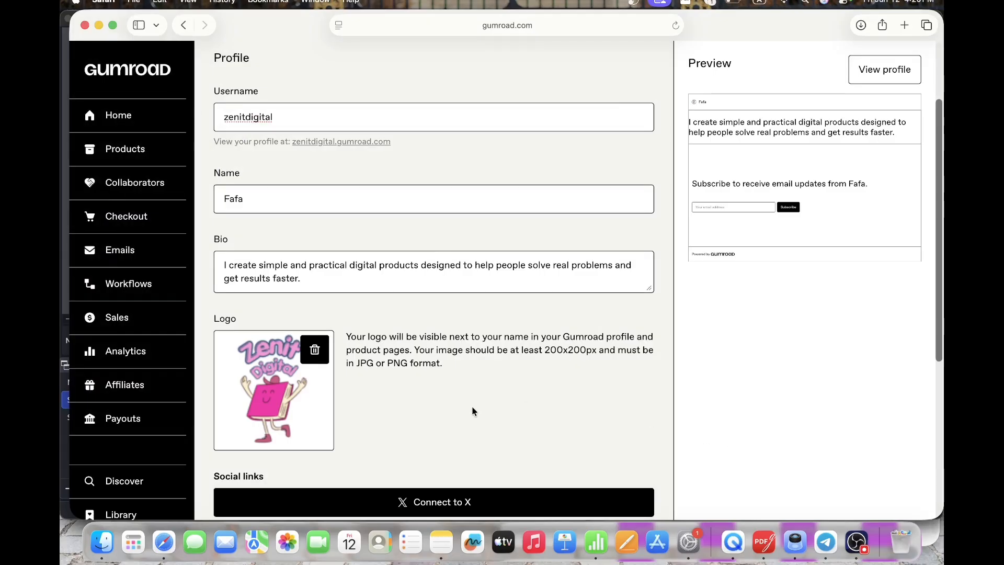
# Try the Inter, Domine, Roboto Mono, Roboto Slab and Merriweather fonts for the profile design, and switch back to ABC Favorit
pyautogui.scroll(-2, 472, 406)
pyautogui.scroll(-3, 401, 368)
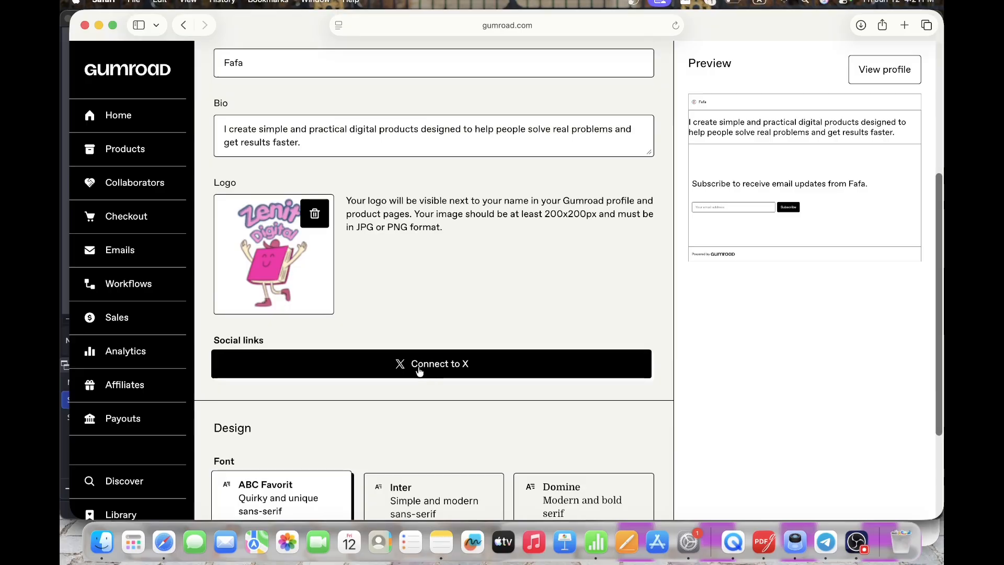
pyautogui.scroll(-4, 425, 368)
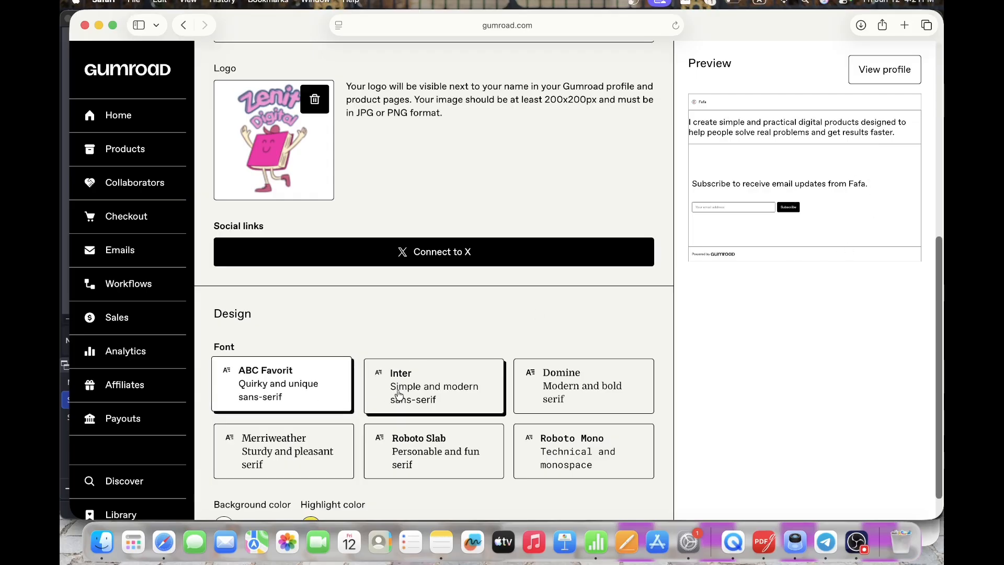
pyautogui.click(379, 375)
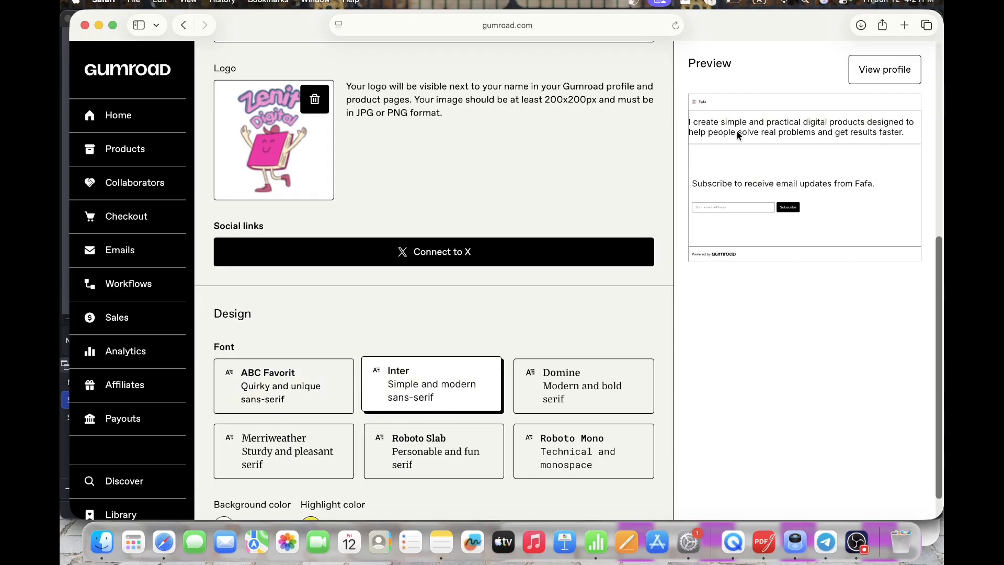
pyautogui.click(582, 404)
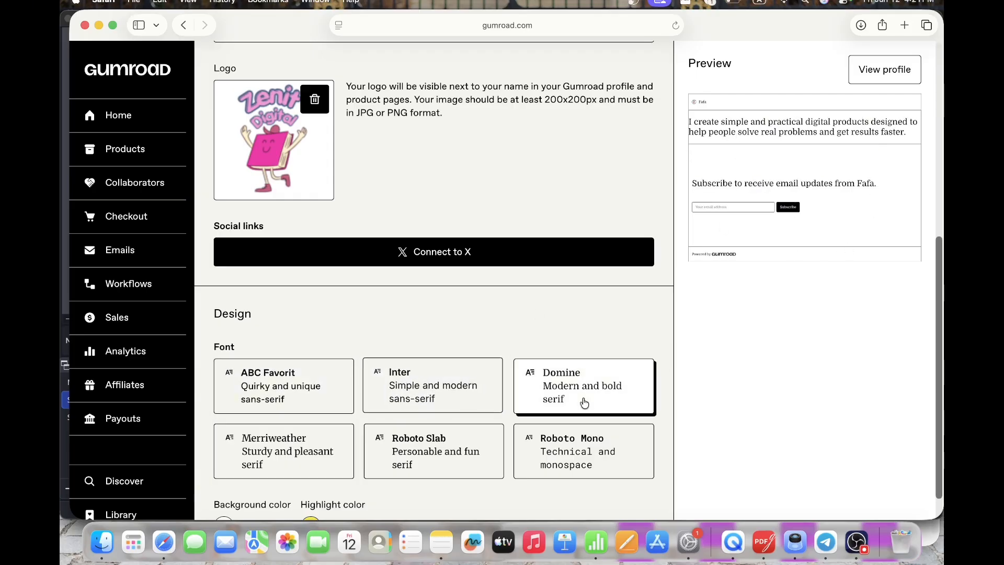
pyautogui.click(572, 458)
pyautogui.click(405, 441)
pyautogui.click(289, 461)
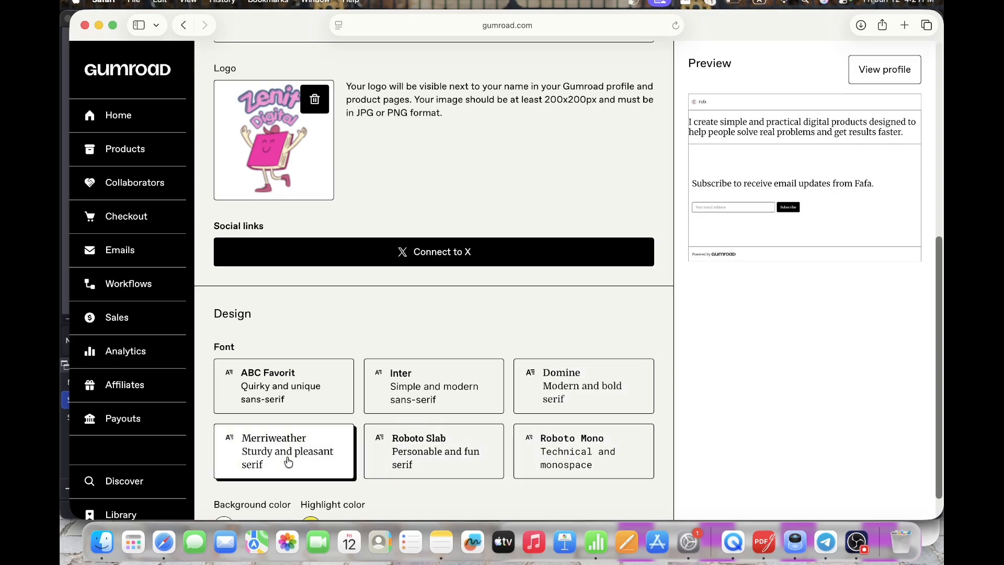
pyautogui.click(286, 397)
# Set the profile's background color to black and change it back to white
pyautogui.scroll(-1, 298, 391)
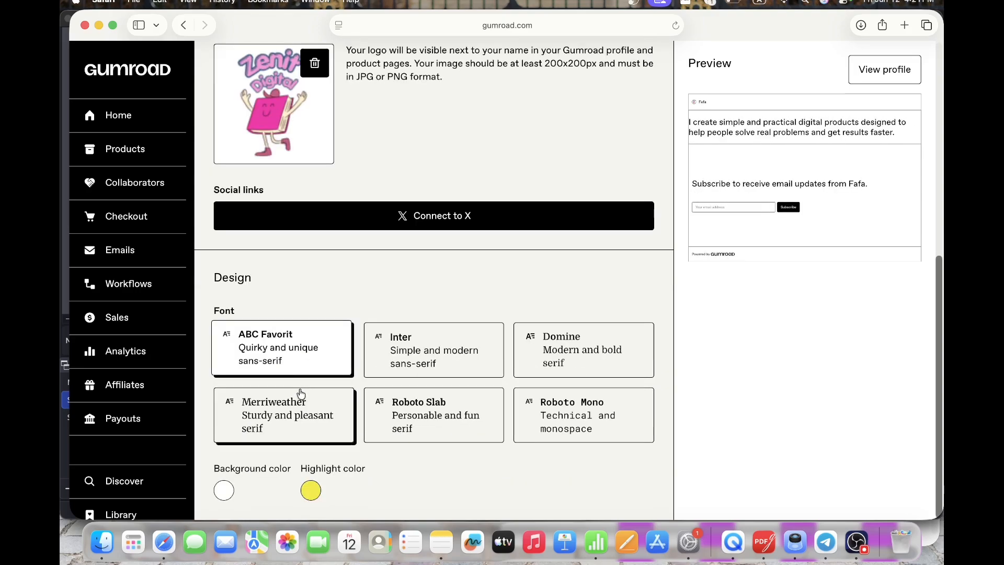
pyautogui.click(224, 491)
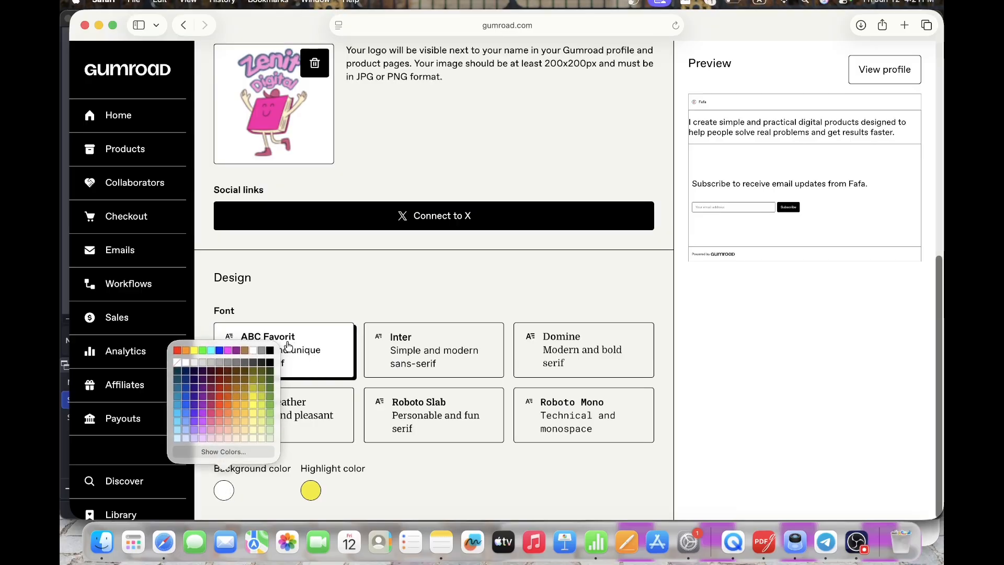
pyautogui.click(272, 351)
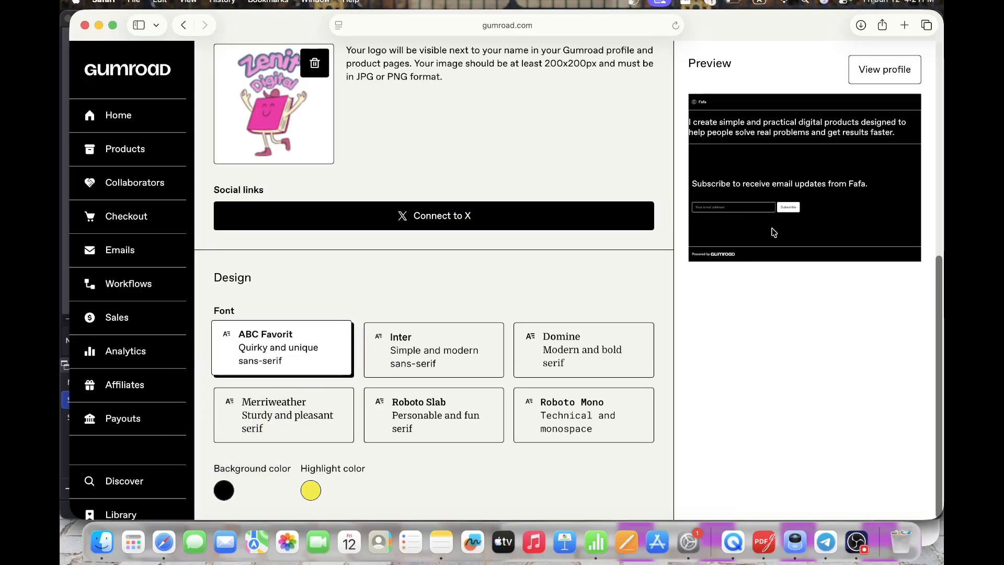
pyautogui.click(230, 492)
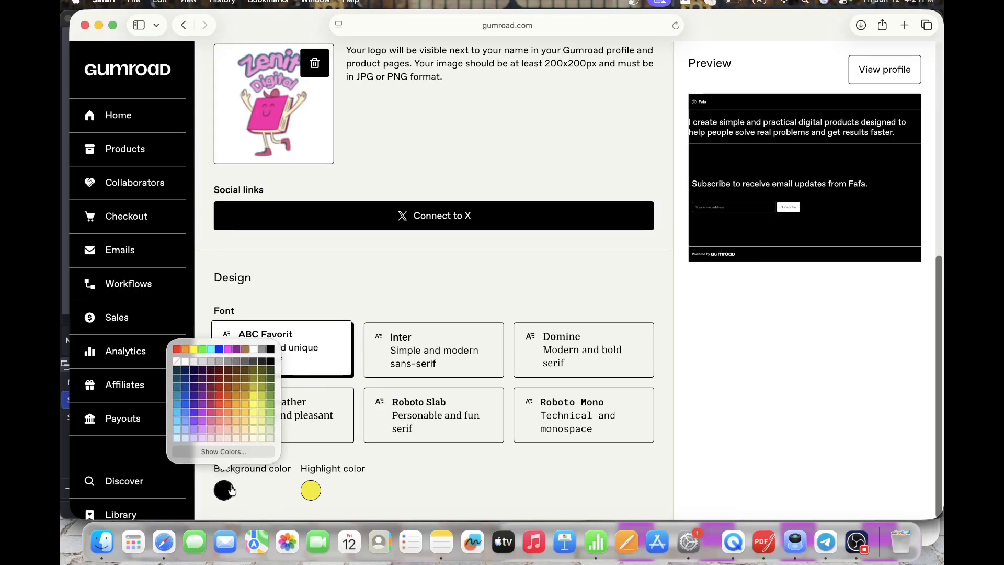
pyautogui.click(256, 351)
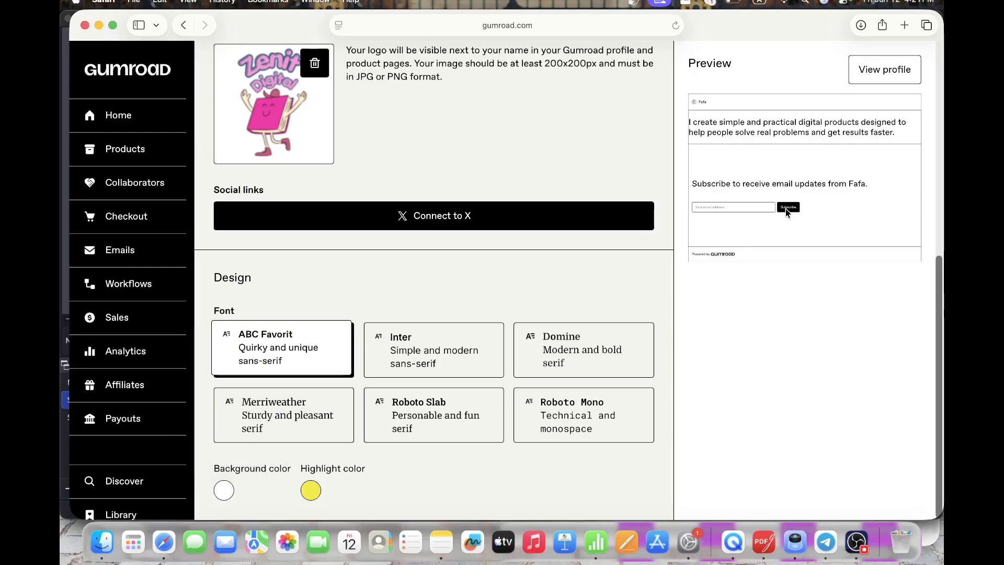
# Set the profile's highlight color to the bright yellow preset and save the profile settings
pyautogui.click(313, 492)
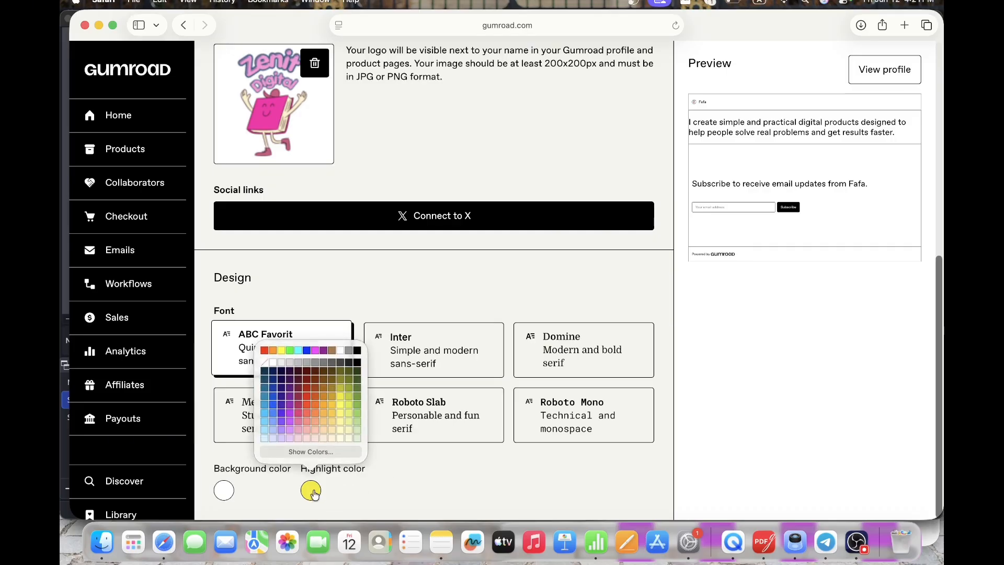
pyautogui.click(281, 355)
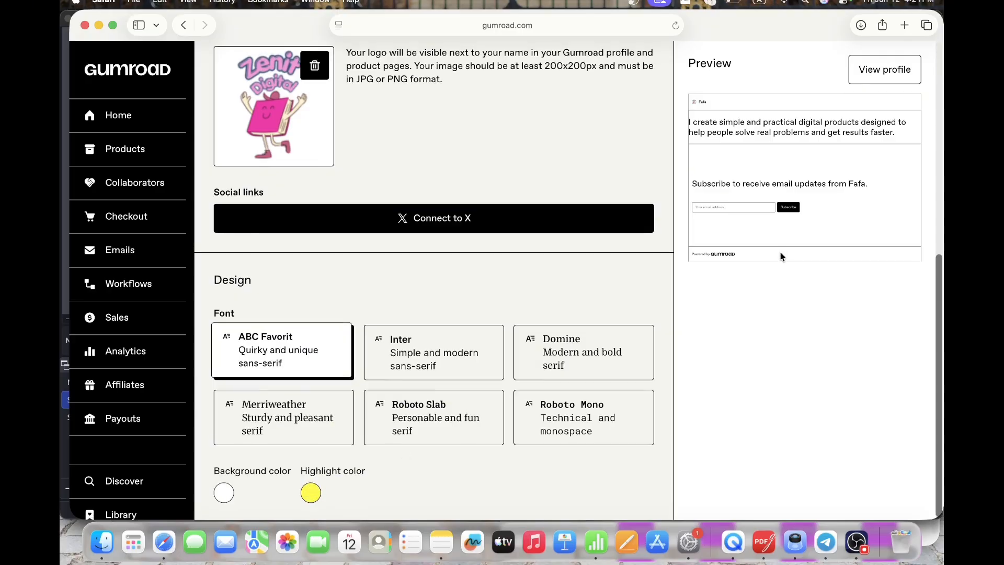
pyautogui.scroll(10, 782, 253)
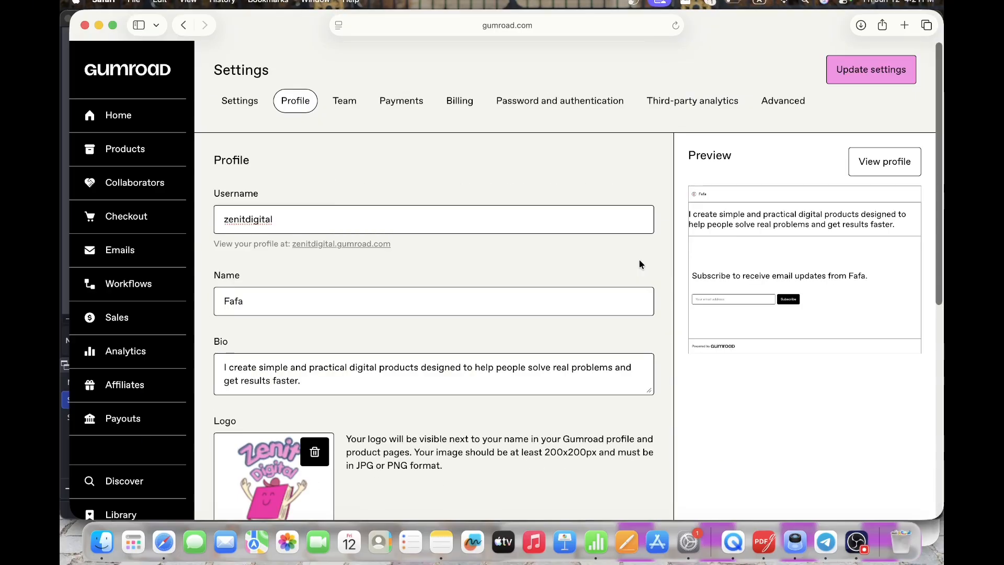
pyautogui.click(876, 79)
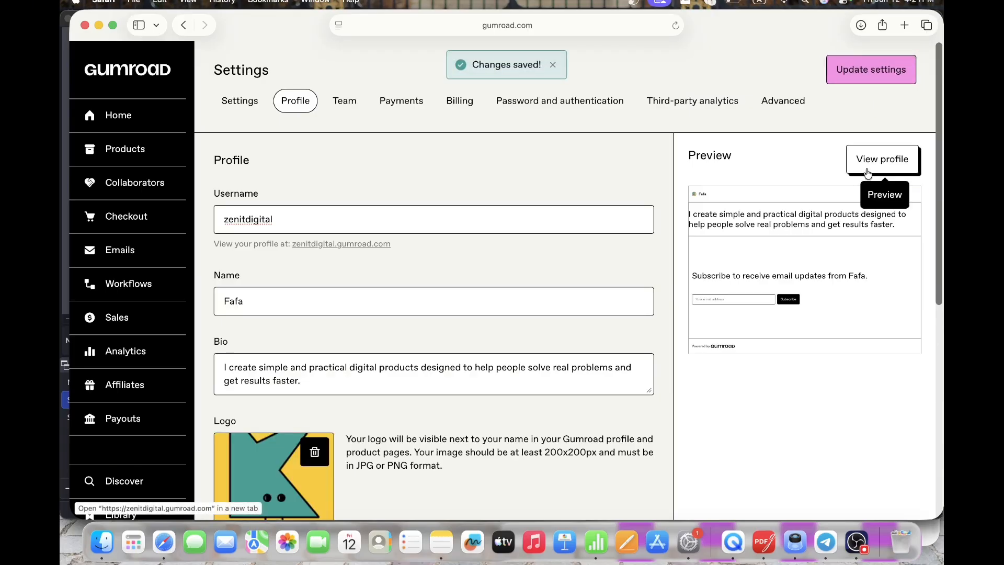
# View the public profile page and check its name, logo, bio and web address
pyautogui.click(868, 172)
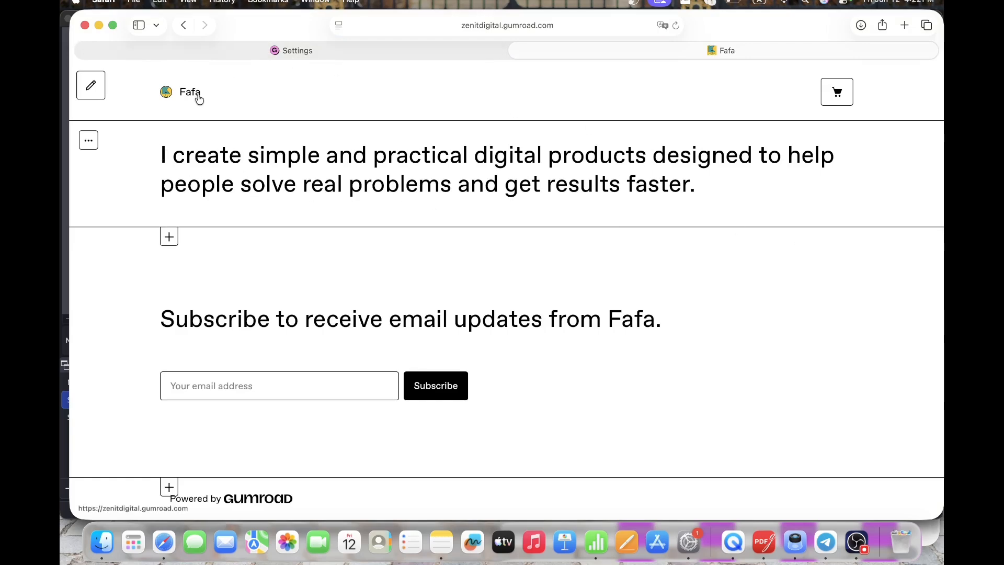
pyautogui.click(468, 30)
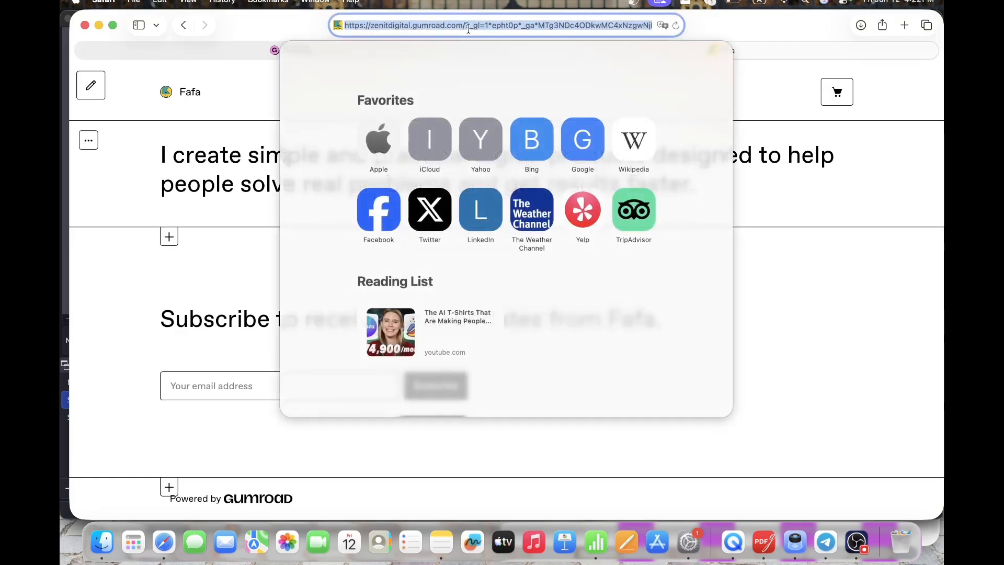
pyautogui.click(757, 87)
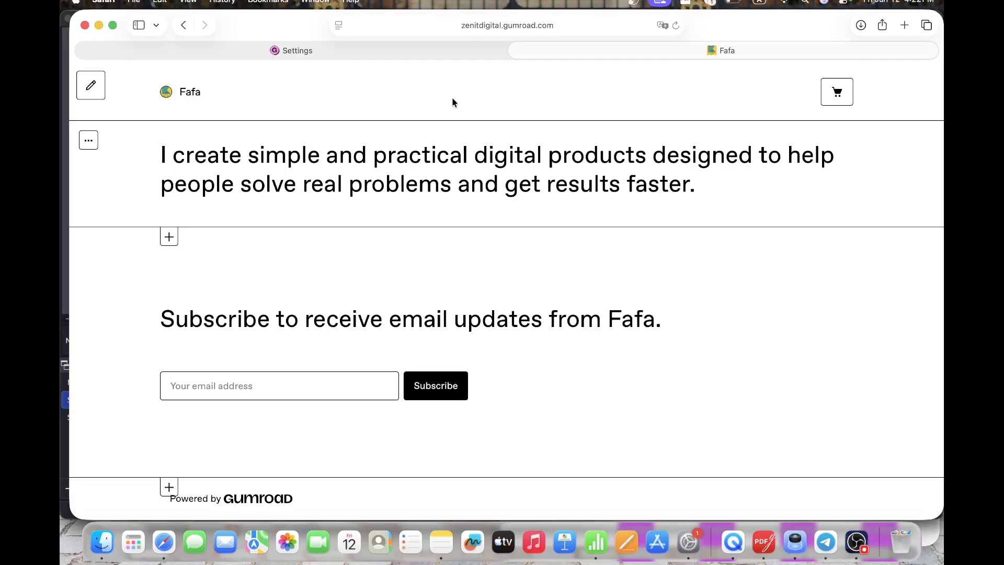
# Return to the Profile settings and check the logo that was saved
pyautogui.click(443, 51)
pyautogui.scroll(-1, 553, 346)
pyautogui.scroll(-8, 555, 358)
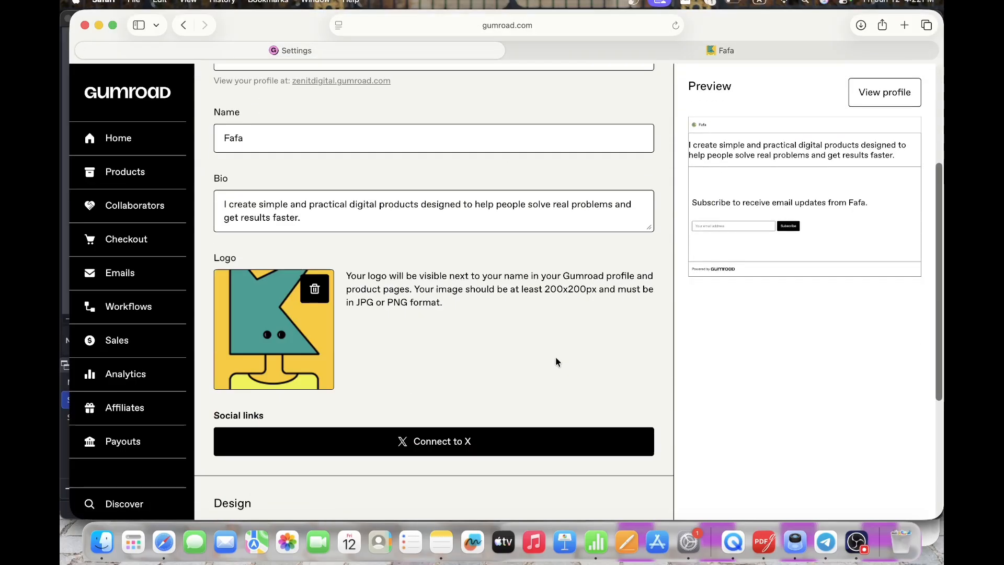
pyautogui.scroll(2, 557, 360)
pyautogui.scroll(10, 558, 364)
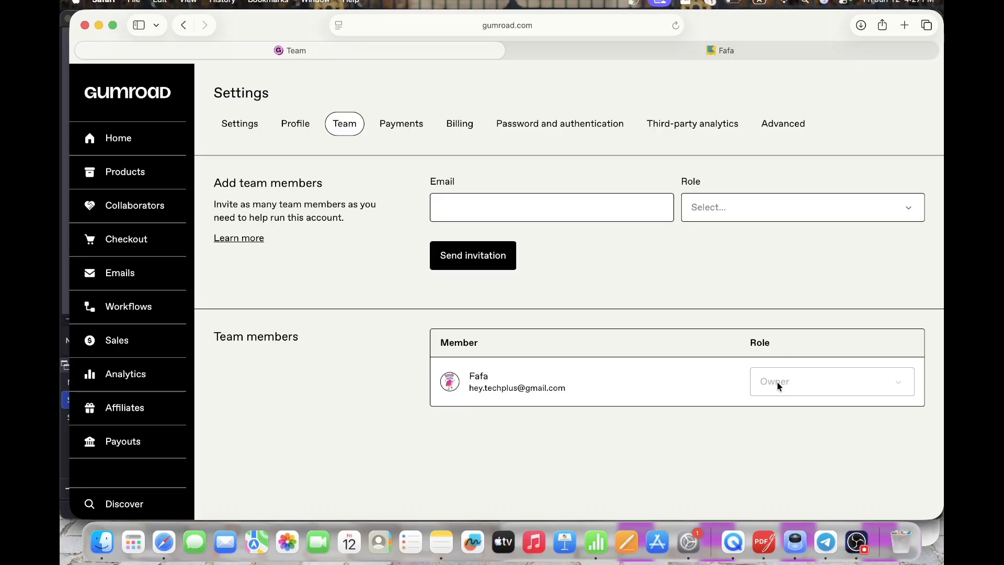
# Check the email field and the available roles for inviting team members in the Team settings
pyautogui.click(621, 214)
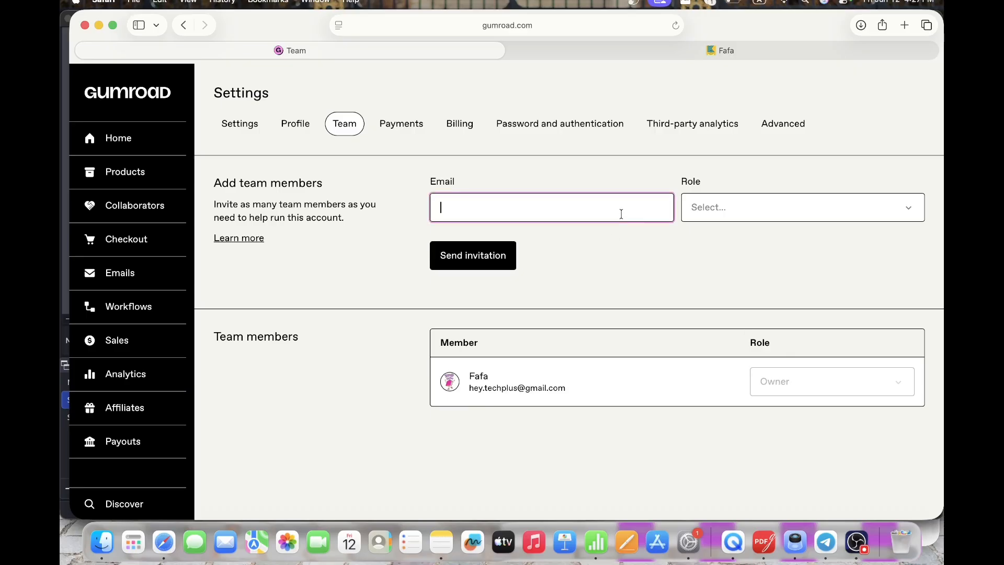
pyautogui.click(731, 210)
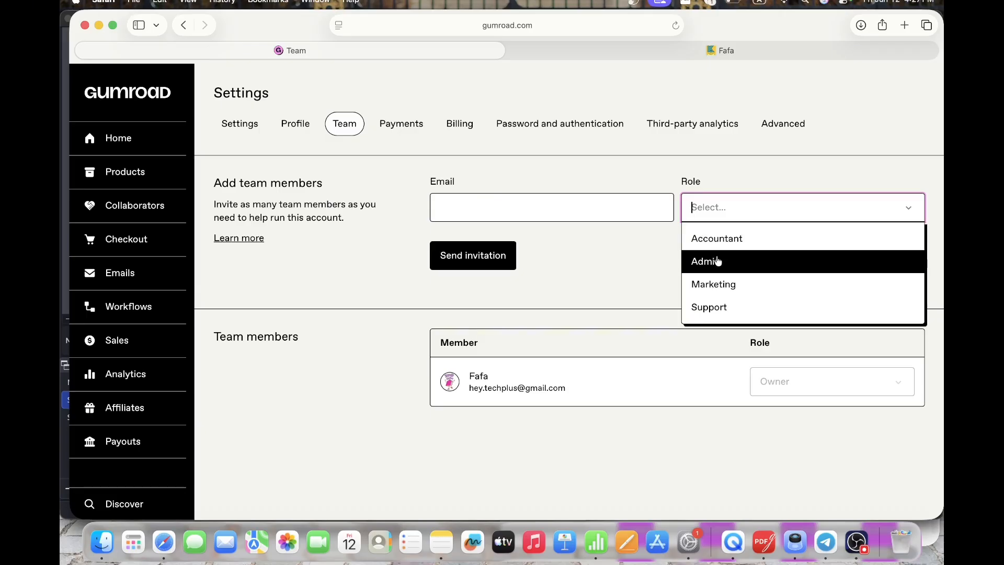
pyautogui.click(615, 263)
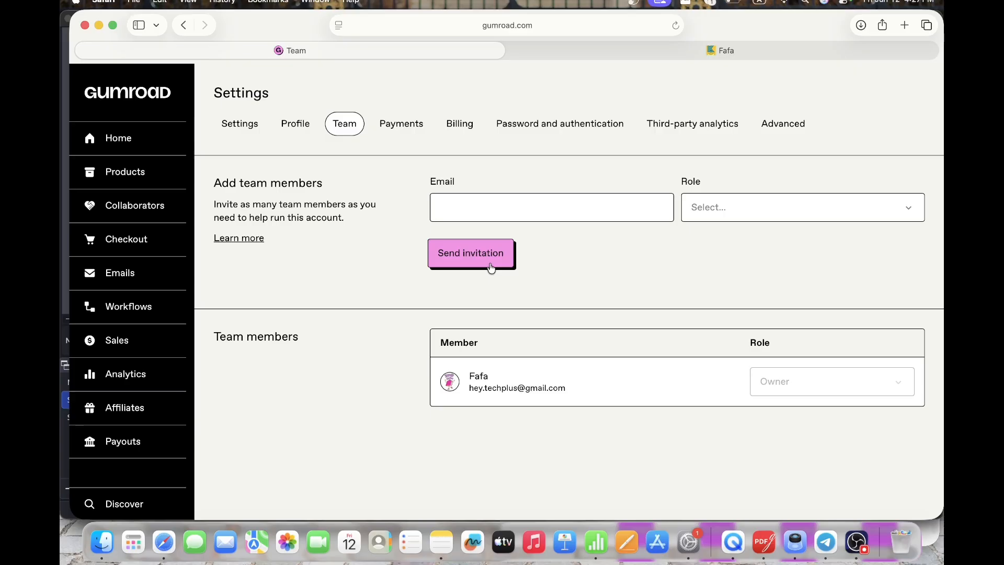
pyautogui.click(719, 204)
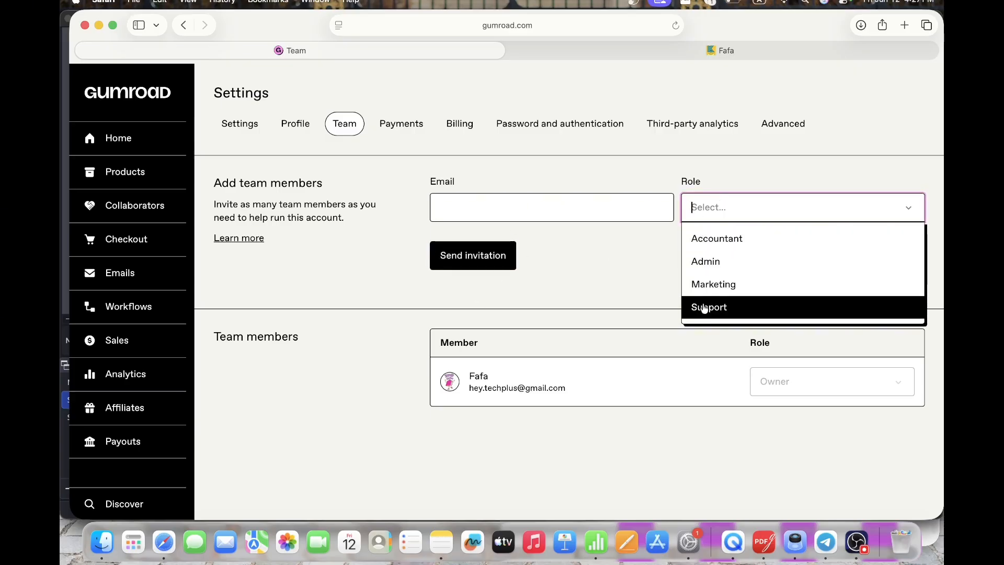
# Open the Payments settings and look through the payout schedule options
pyautogui.click(413, 136)
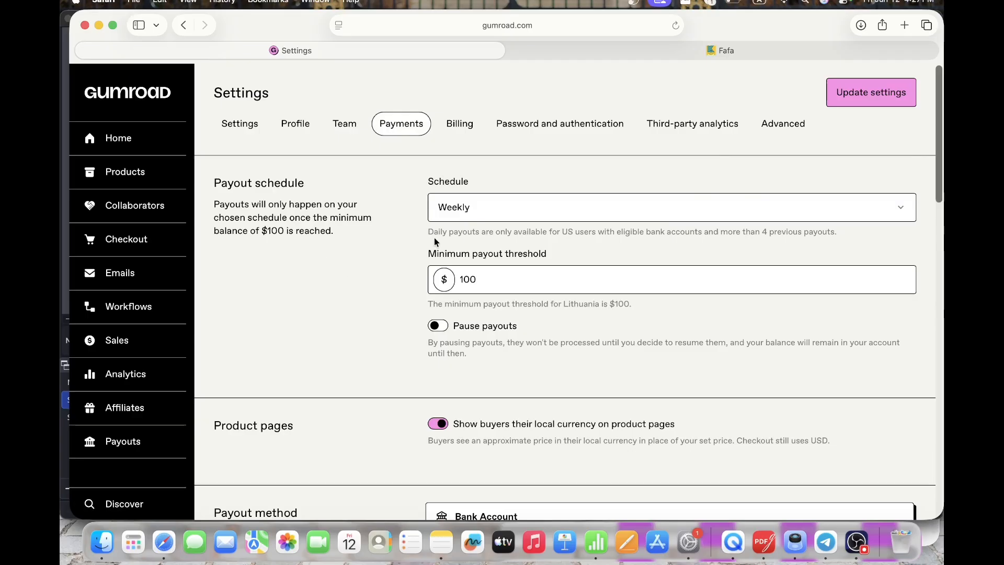
pyautogui.click(470, 215)
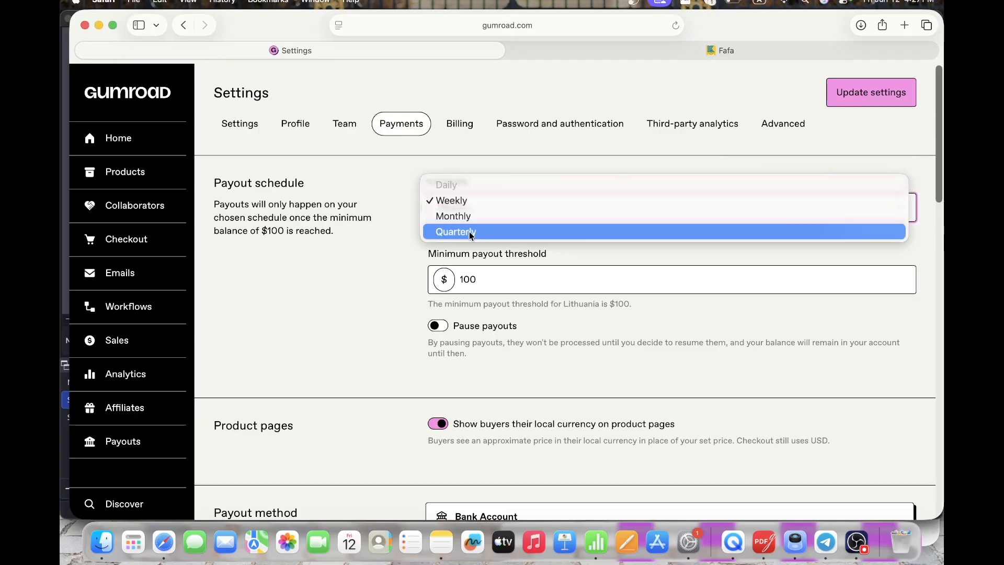
pyautogui.click(384, 263)
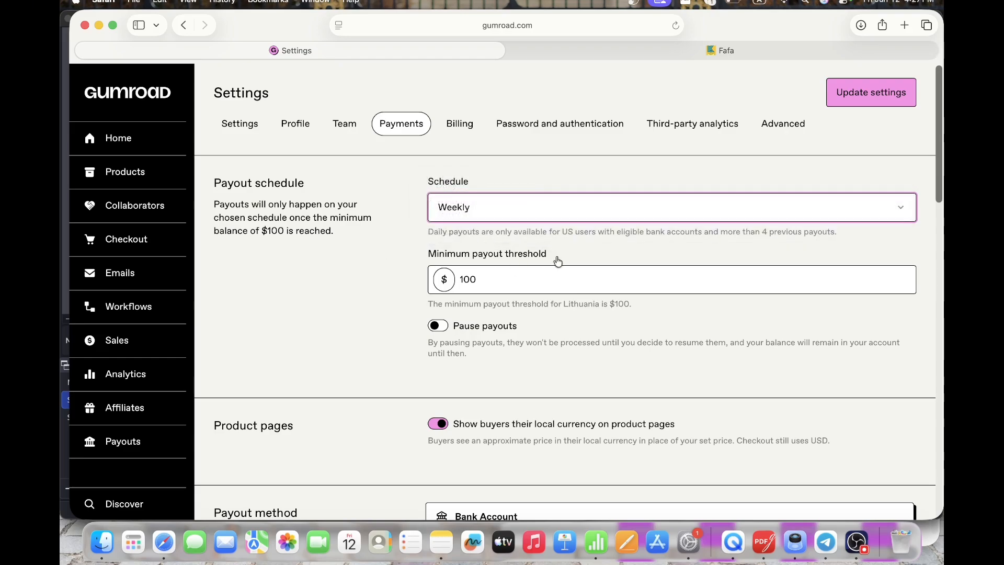
# Try a minimum payout threshold of $10 and set it back to $100
pyautogui.click(479, 285)
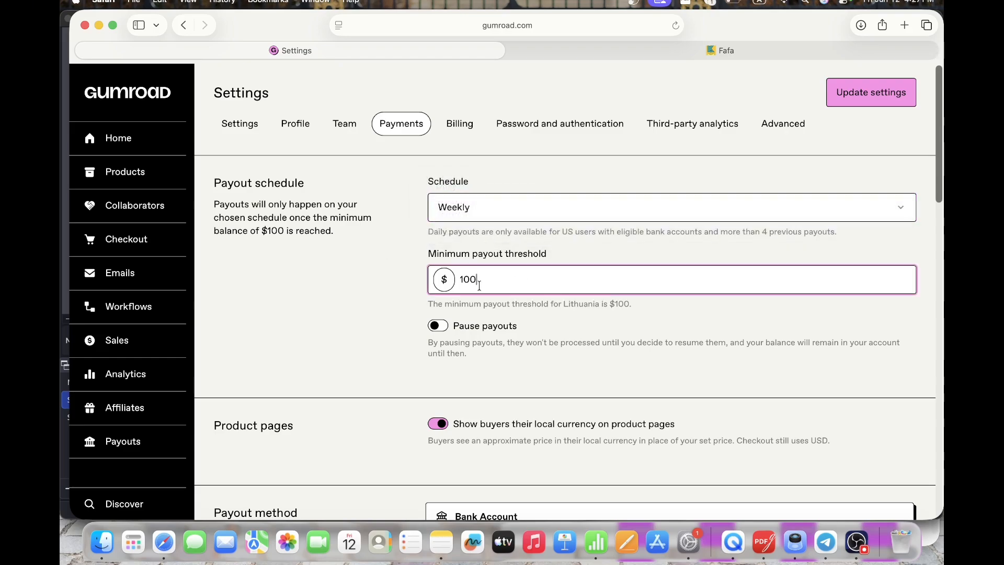
pyautogui.press('BackSpace')
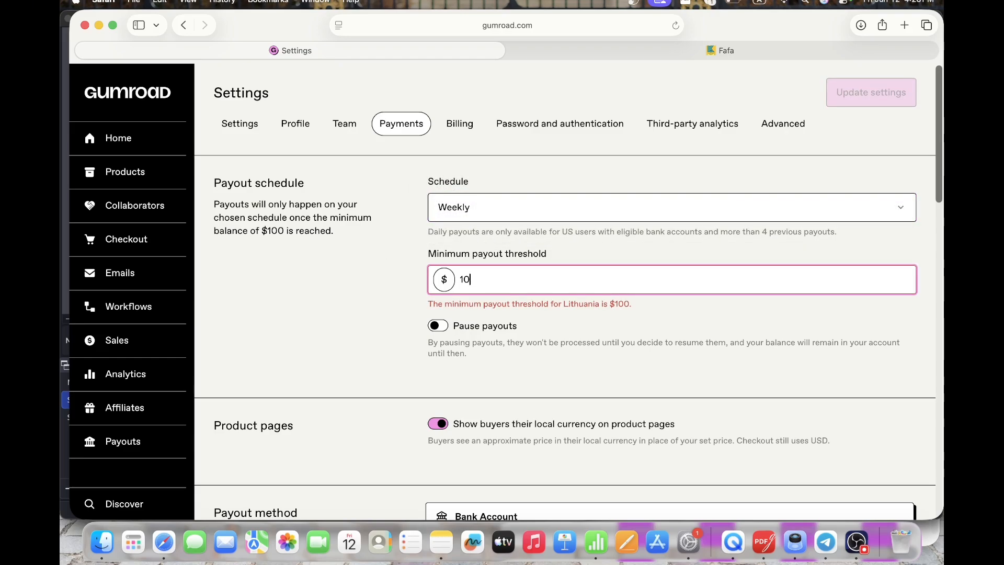
pyautogui.write('0')
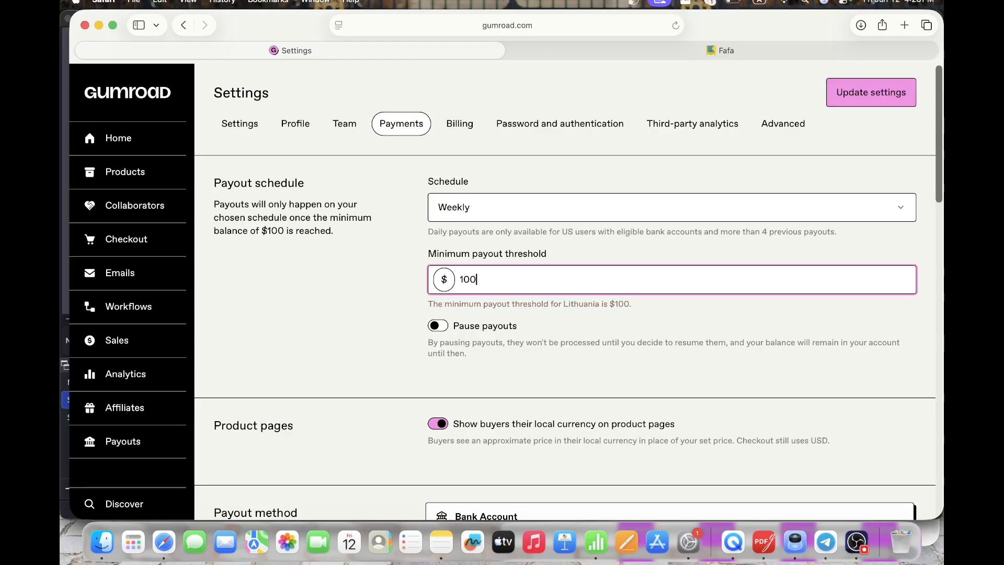
# Turn on the option to pause payouts, and turn it off again
pyautogui.scroll(-1, 463, 334)
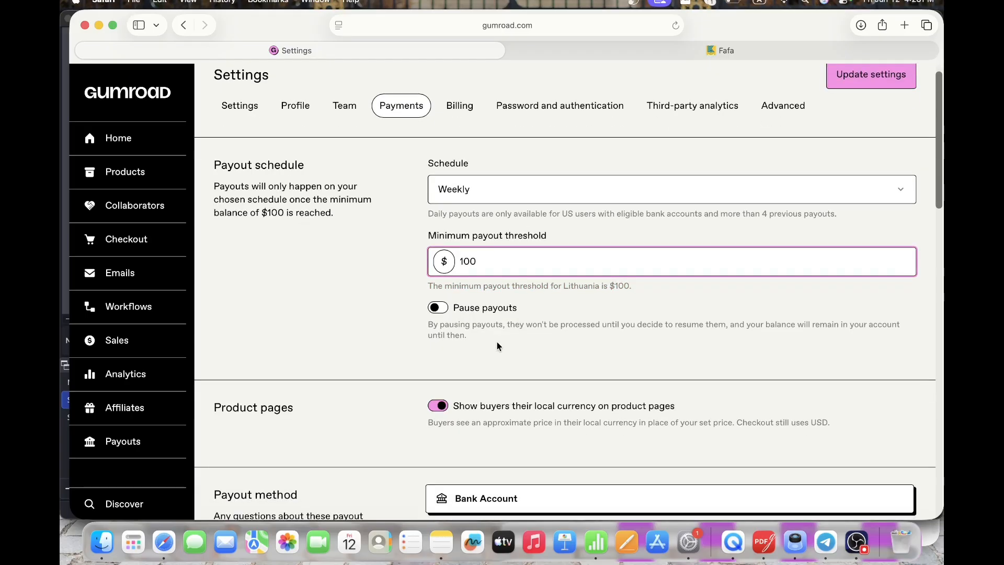
pyautogui.click(443, 311)
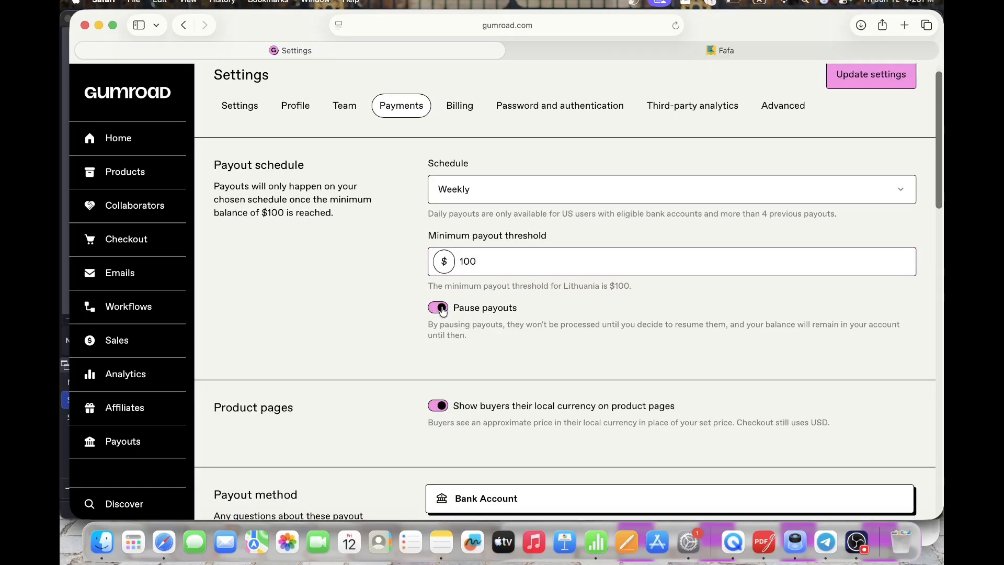
pyautogui.click(443, 311)
# Examine the local currency option and the bank account payout method with its fees, IBAN fields and account type
pyautogui.scroll(-5, 469, 343)
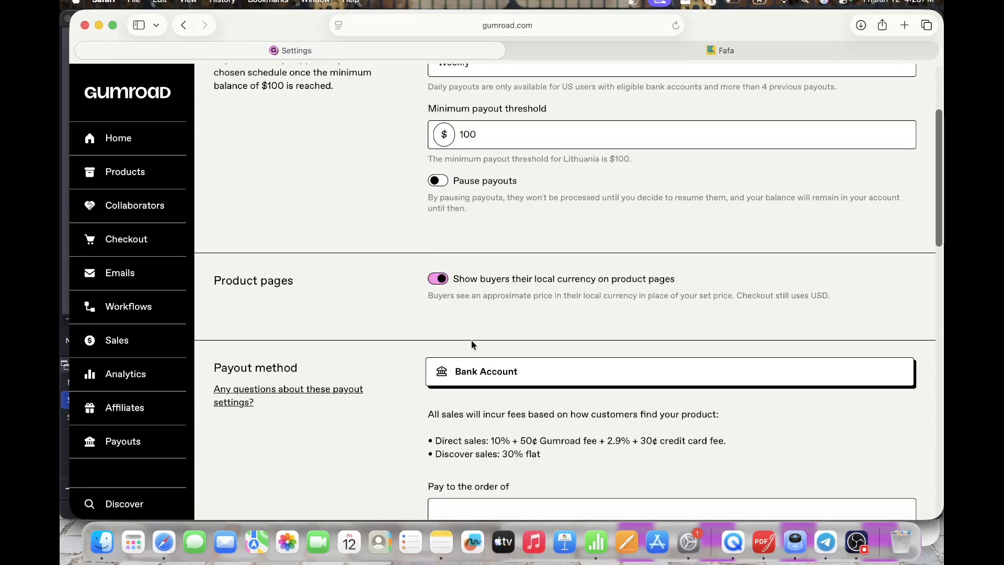
pyautogui.scroll(-5, 471, 344)
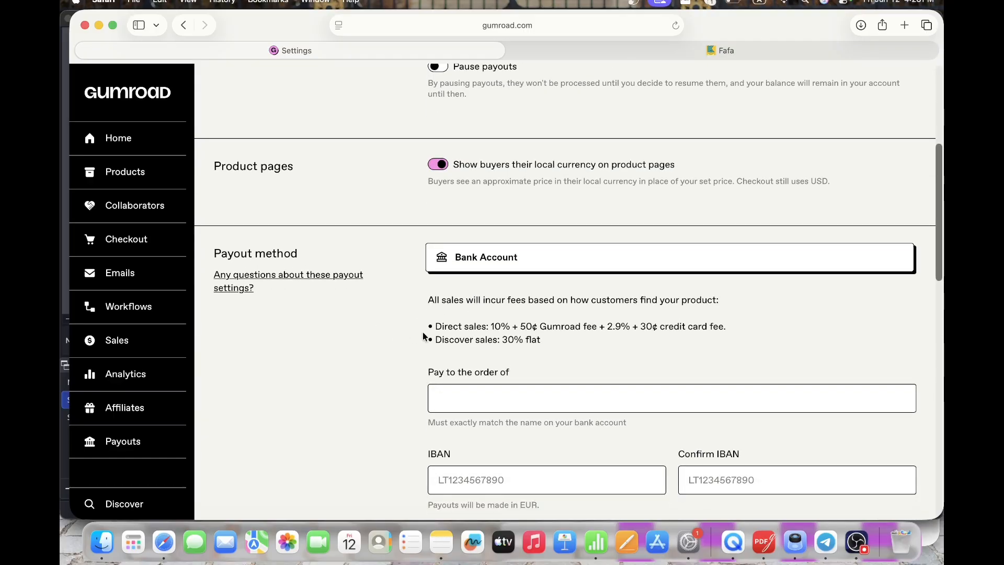
pyautogui.scroll(-4, 466, 339)
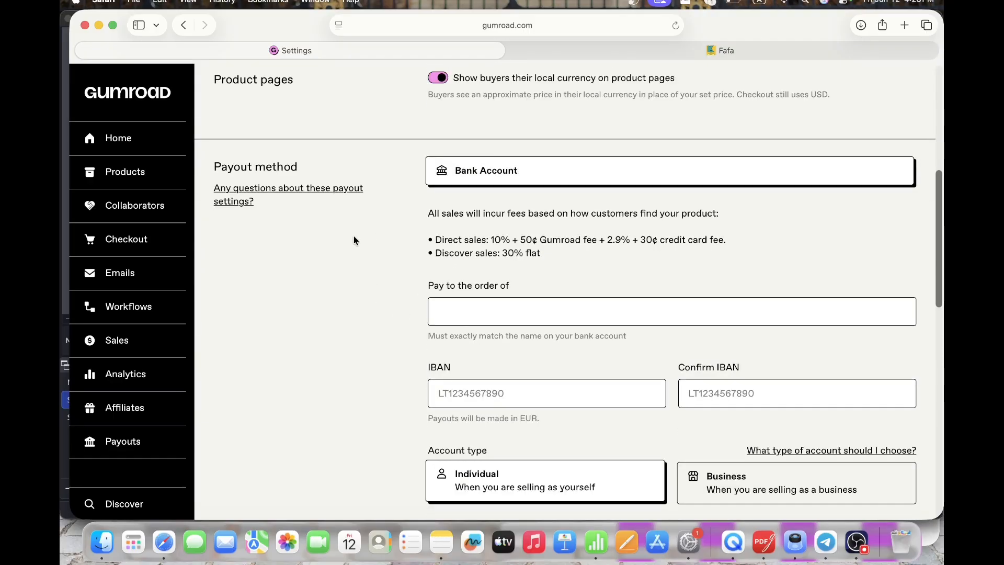
pyautogui.scroll(-3, 409, 251)
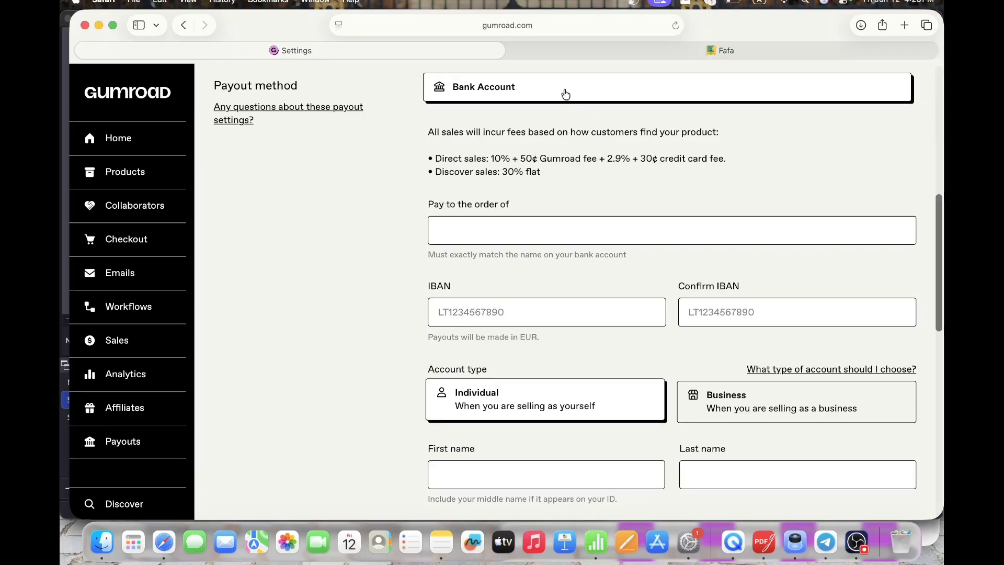
# Examine the PayPal connection requirements, and compare them with the bank account payout method and its sales fees
pyautogui.scroll(-20, 534, 238)
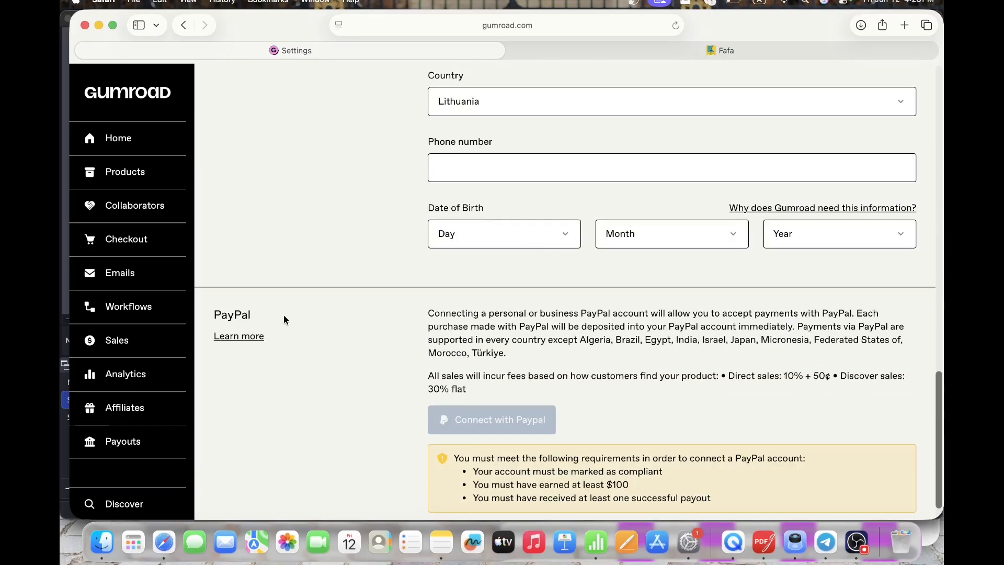
pyautogui.scroll(20, 571, 296)
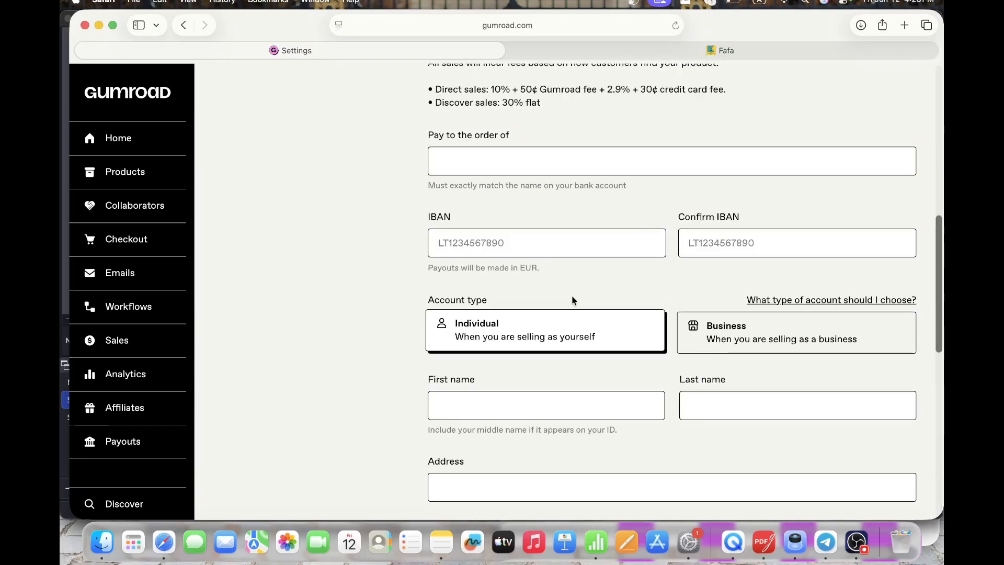
pyautogui.scroll(5, 571, 296)
pyautogui.scroll(-3, 570, 298)
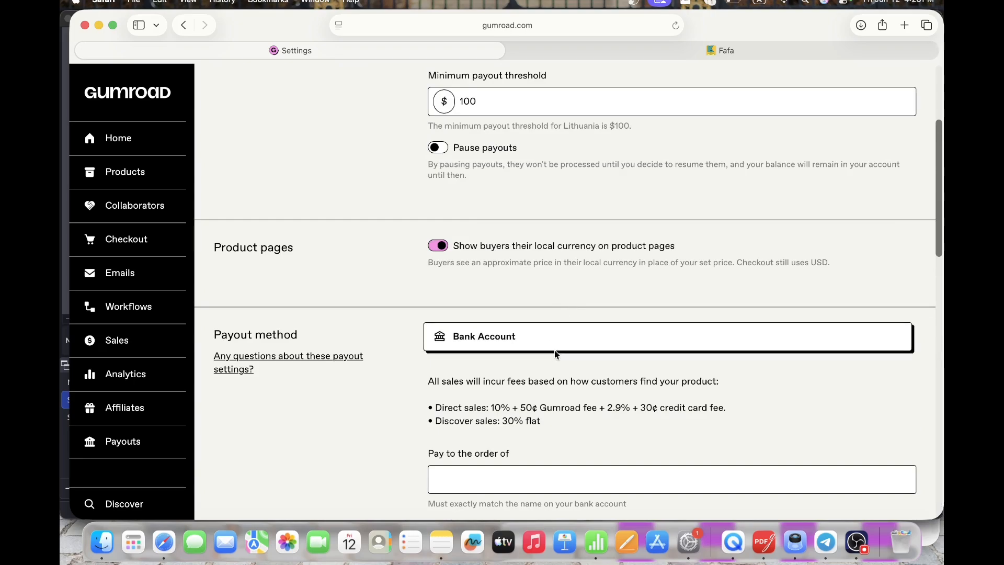
pyautogui.scroll(-2, 569, 358)
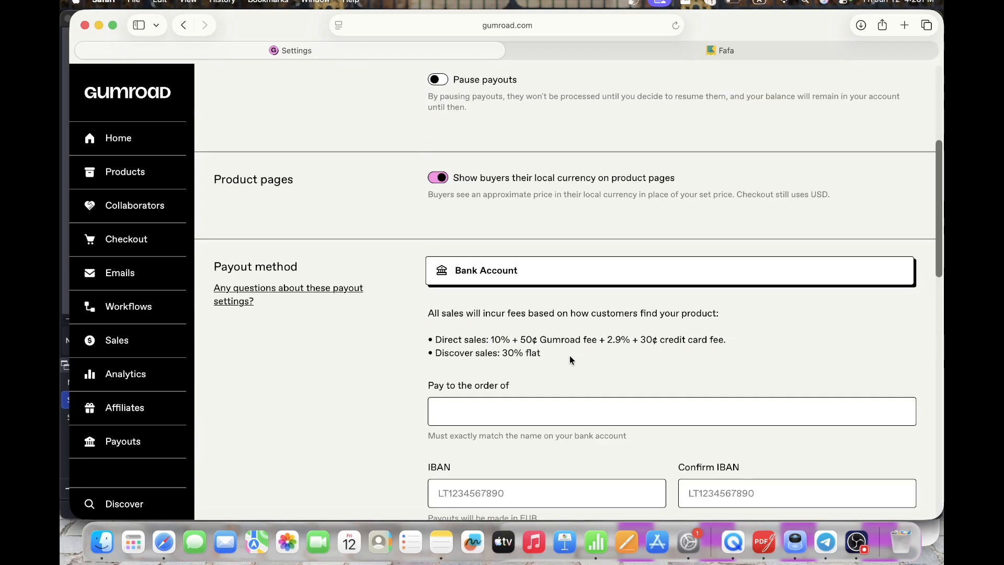
pyautogui.scroll(-5, 569, 357)
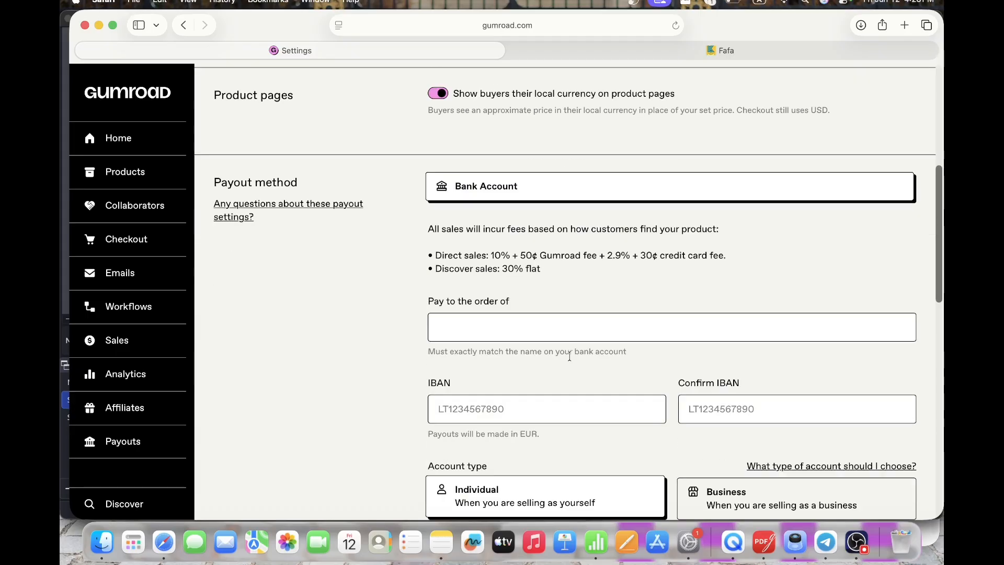
pyautogui.scroll(-9, 570, 356)
pyautogui.scroll(10, 569, 356)
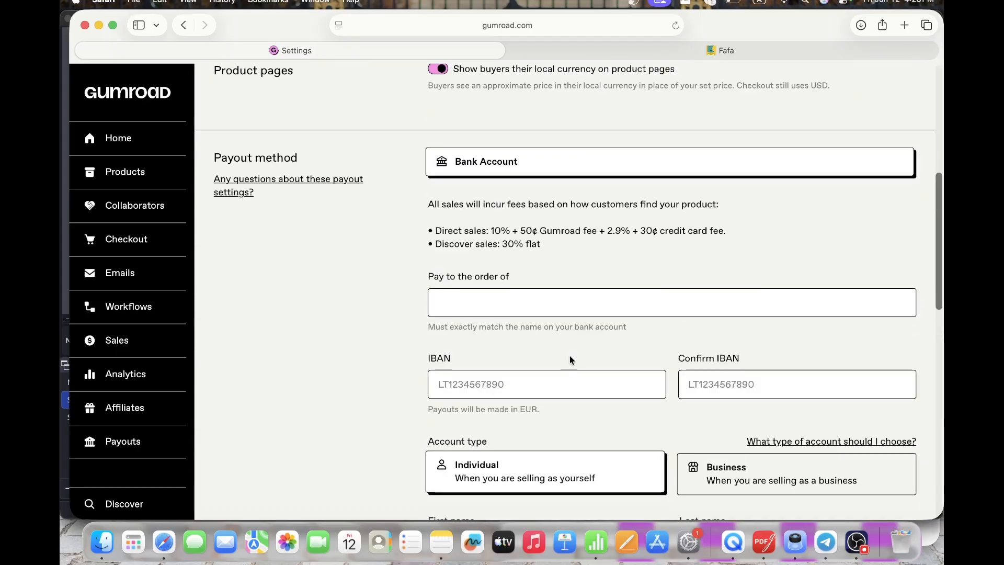
# Examine the payee and IBAN fields, account type, and the name, address, phone and birth date fields of the bank payout form
pyautogui.click(557, 300)
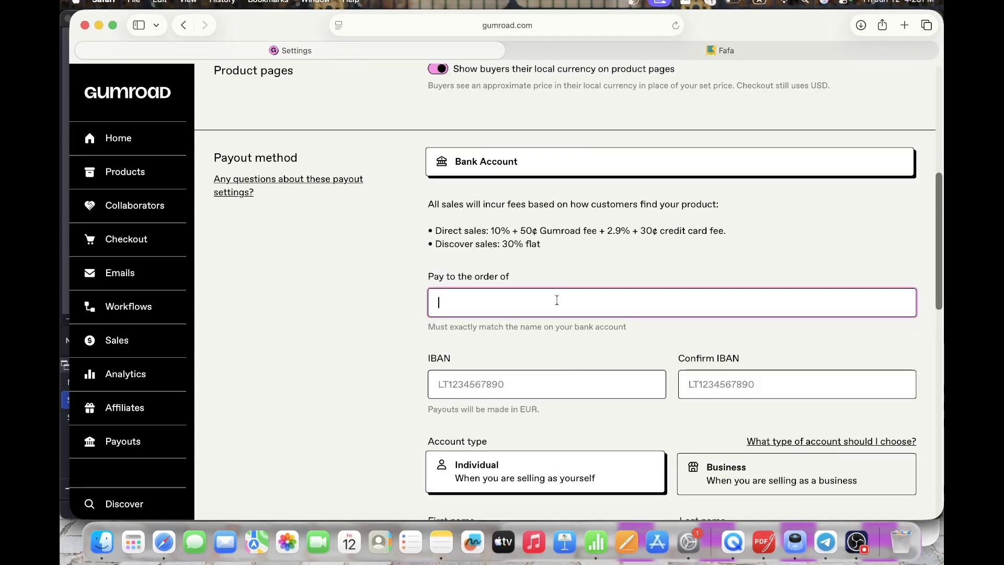
pyautogui.click(542, 377)
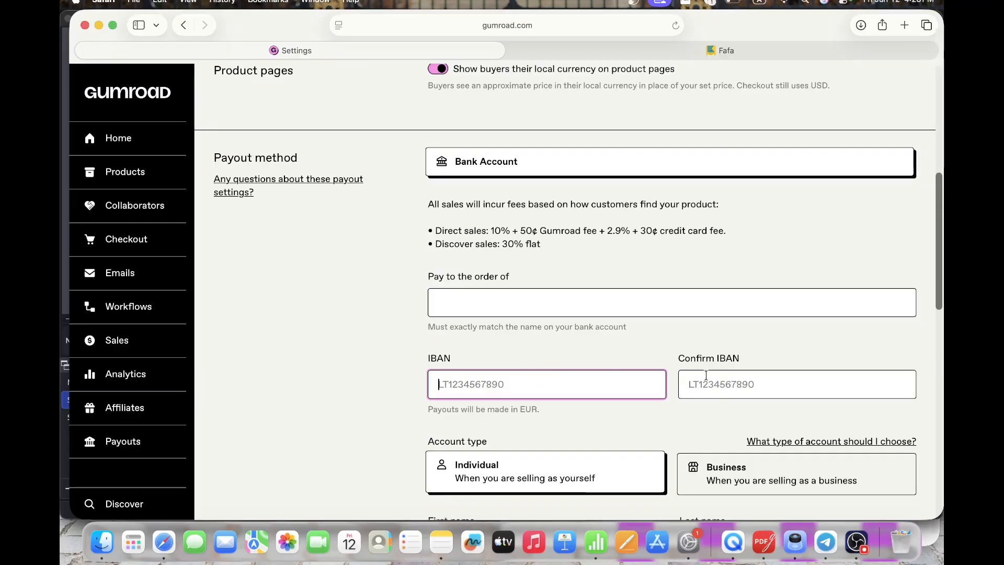
pyautogui.scroll(-2, 706, 376)
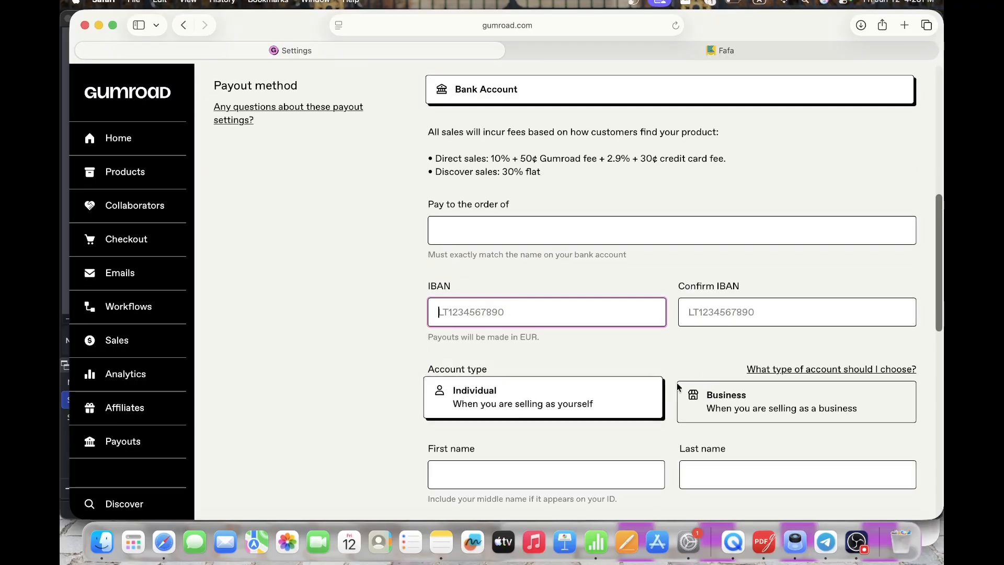
pyautogui.scroll(-3, 576, 405)
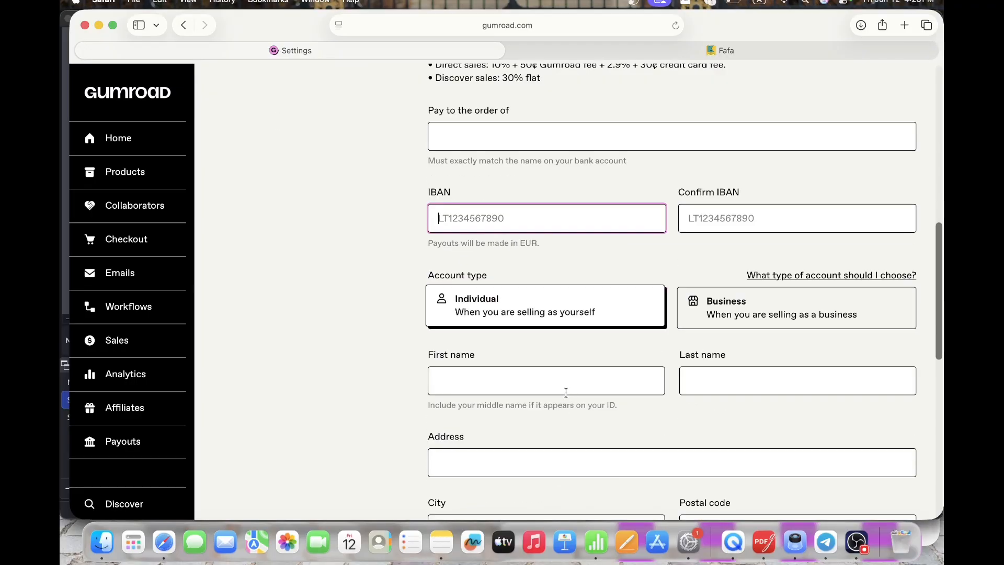
pyautogui.scroll(-3, 663, 404)
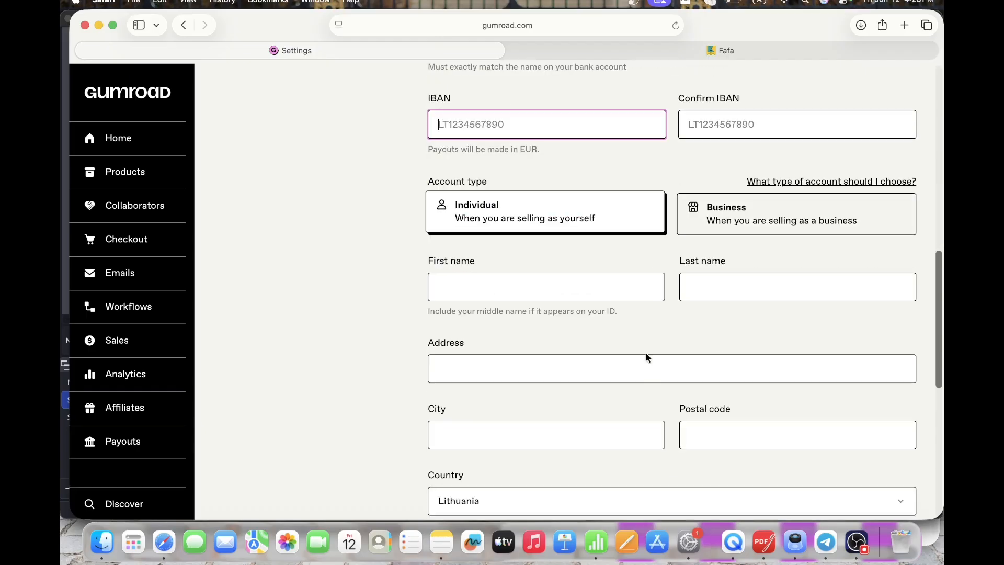
pyautogui.scroll(-3, 646, 358)
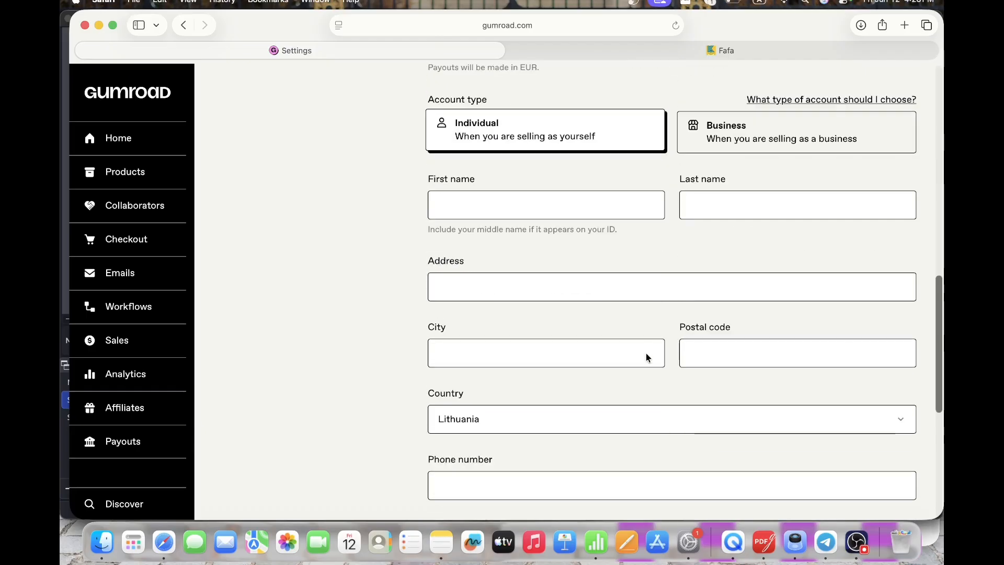
pyautogui.scroll(-10, 646, 353)
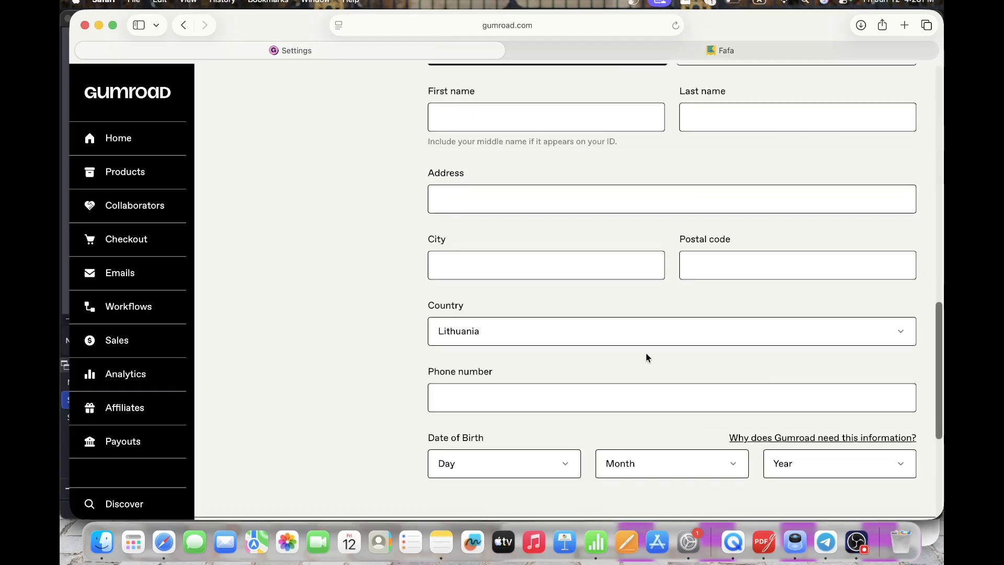
pyautogui.scroll(20, 647, 353)
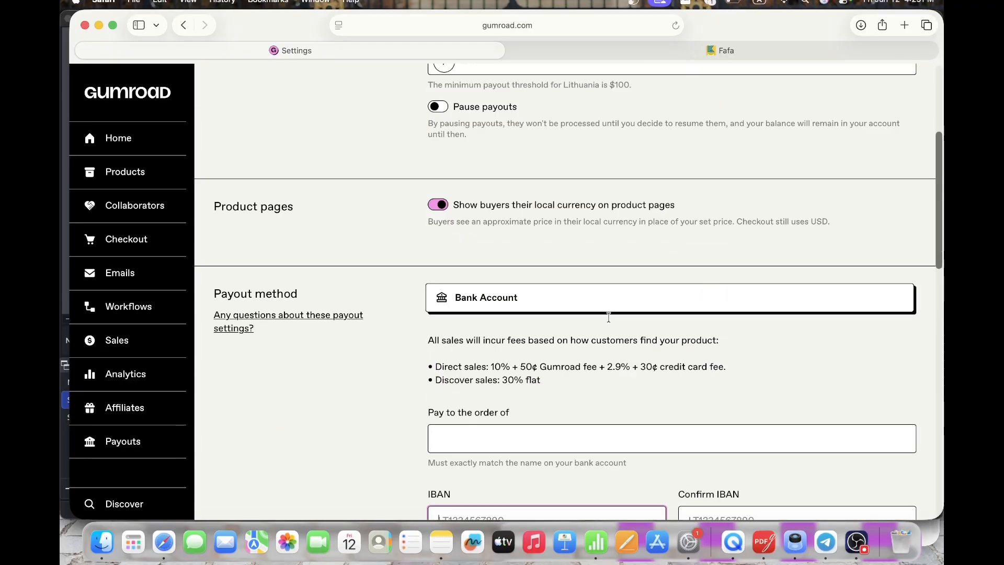
# Review the billing details used for invoices, and open the password and two-factor authentication settings
pyautogui.click(460, 124)
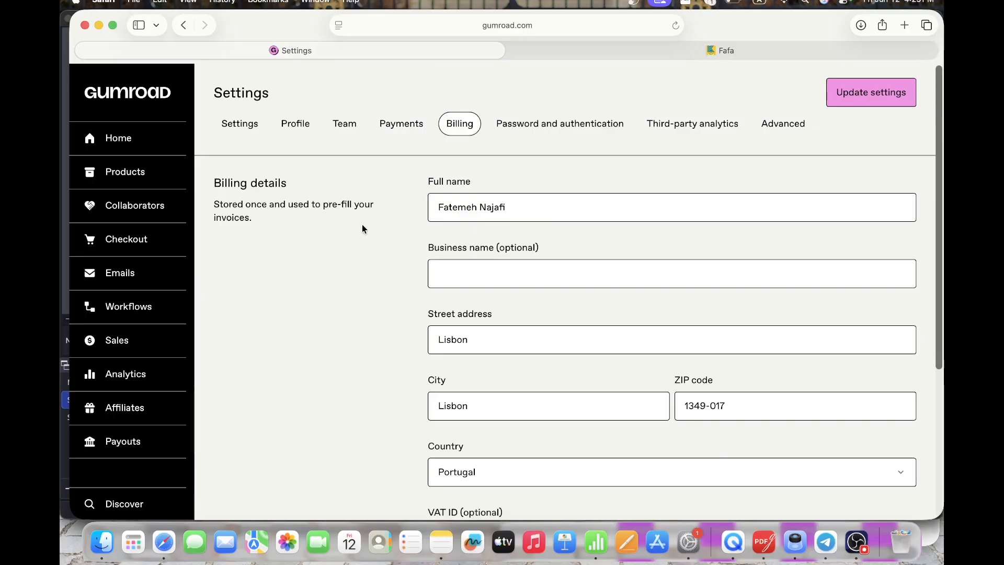
pyautogui.scroll(-1, 526, 334)
pyautogui.scroll(1, 525, 334)
pyautogui.click(544, 135)
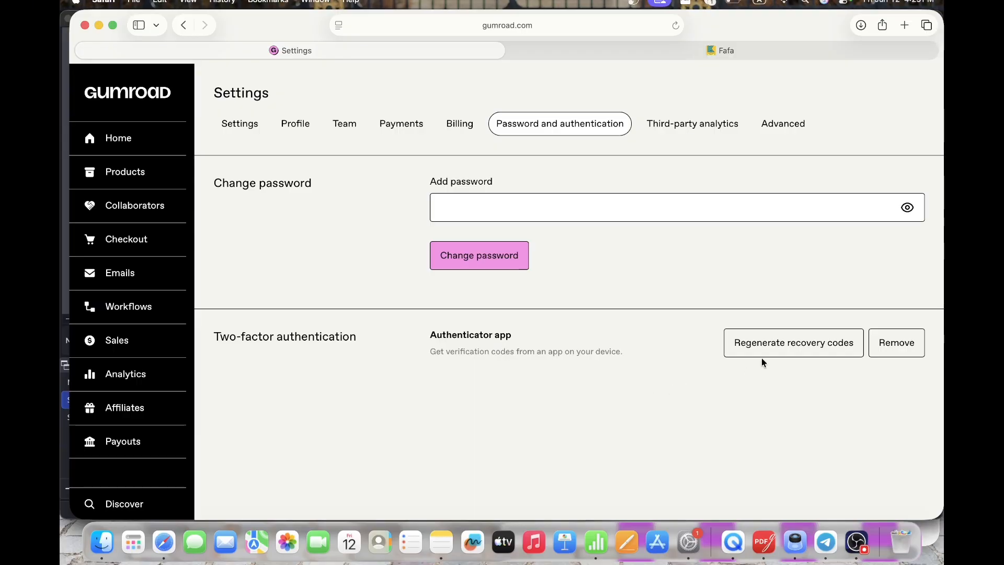
# Review the third-party analytics settings, turning domain verification in third-party services on and off again
pyautogui.click(673, 130)
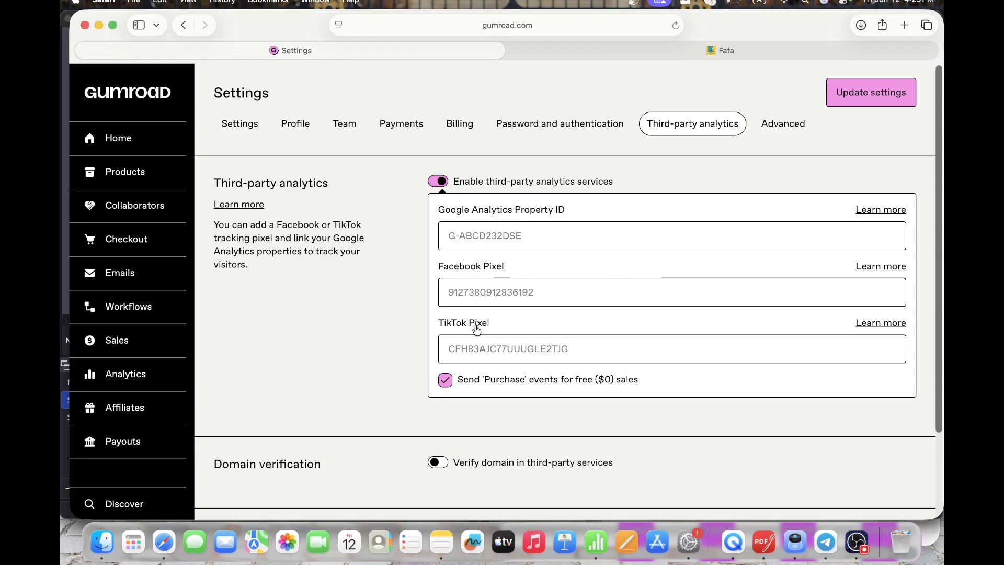
pyautogui.scroll(-4, 553, 399)
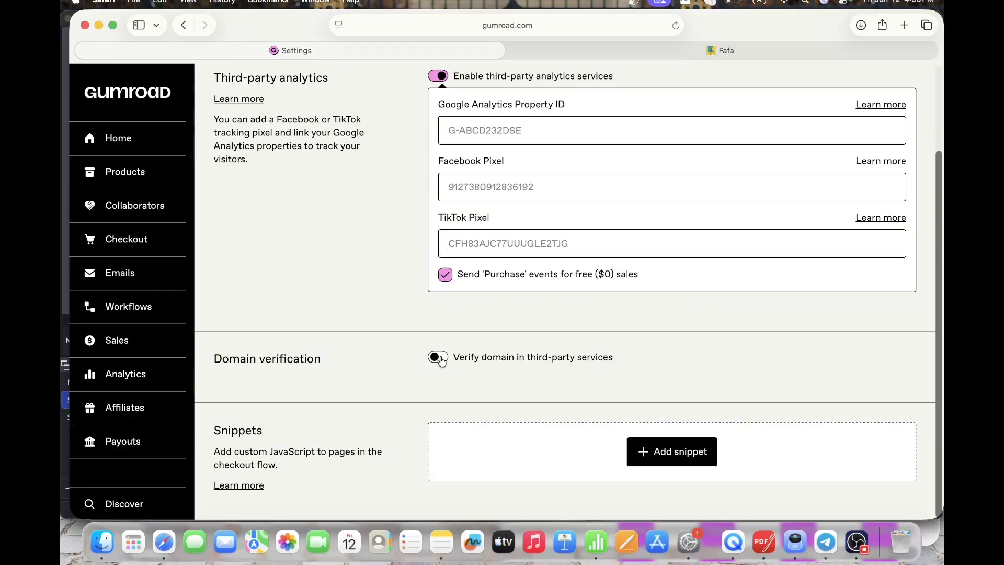
pyautogui.click(440, 357)
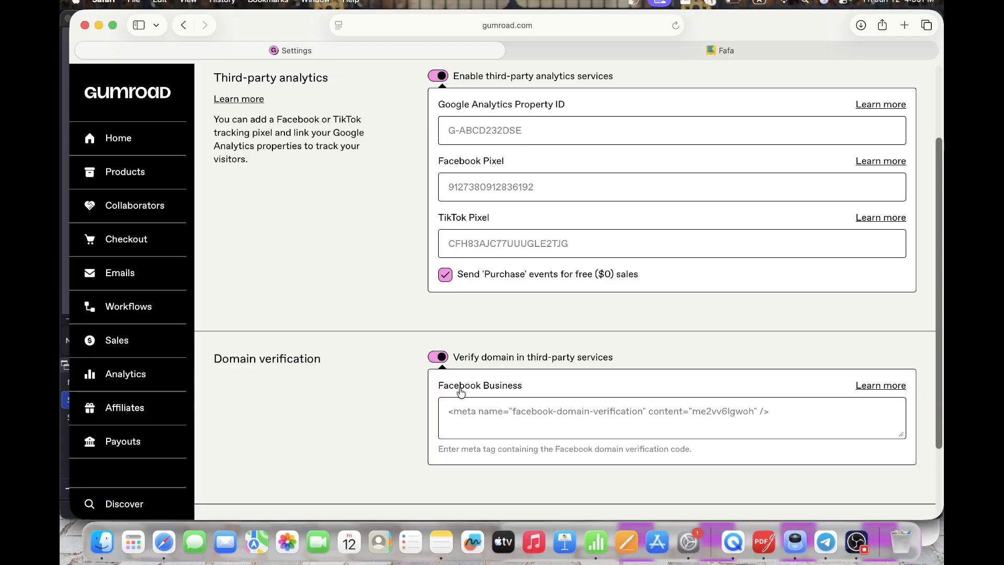
pyautogui.click(438, 359)
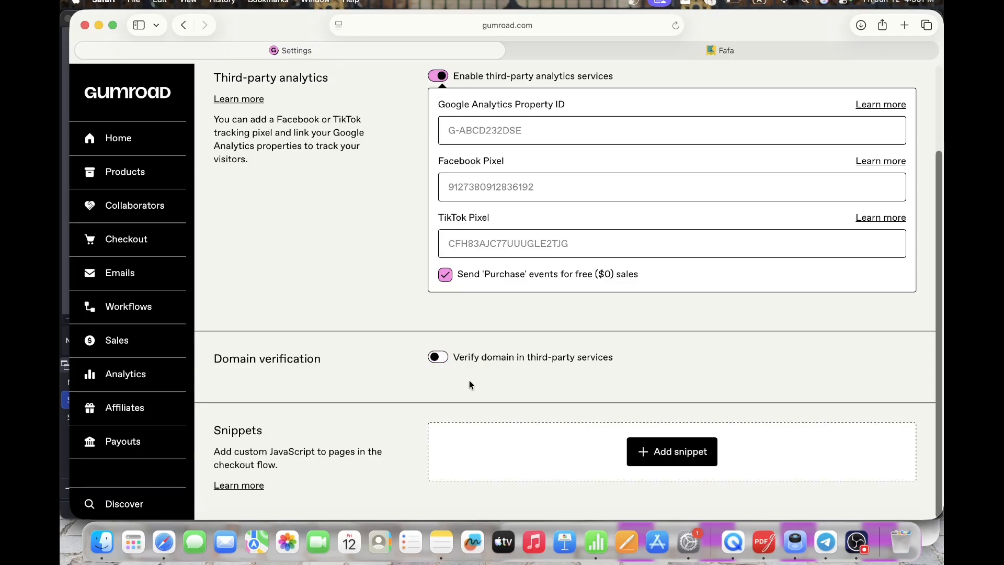
pyautogui.scroll(3, 469, 385)
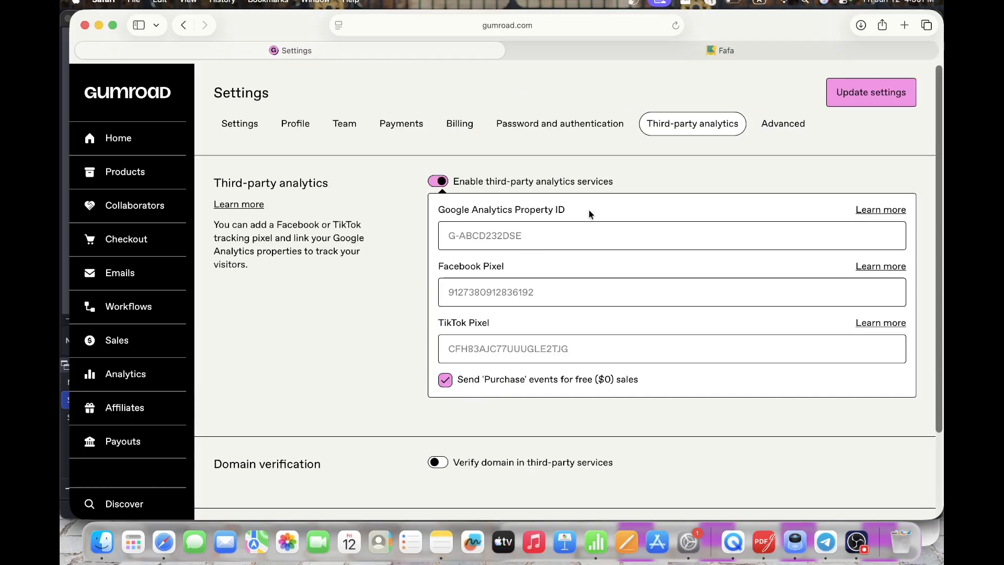
pyautogui.scroll(-3, 680, 188)
pyautogui.scroll(3, 783, 170)
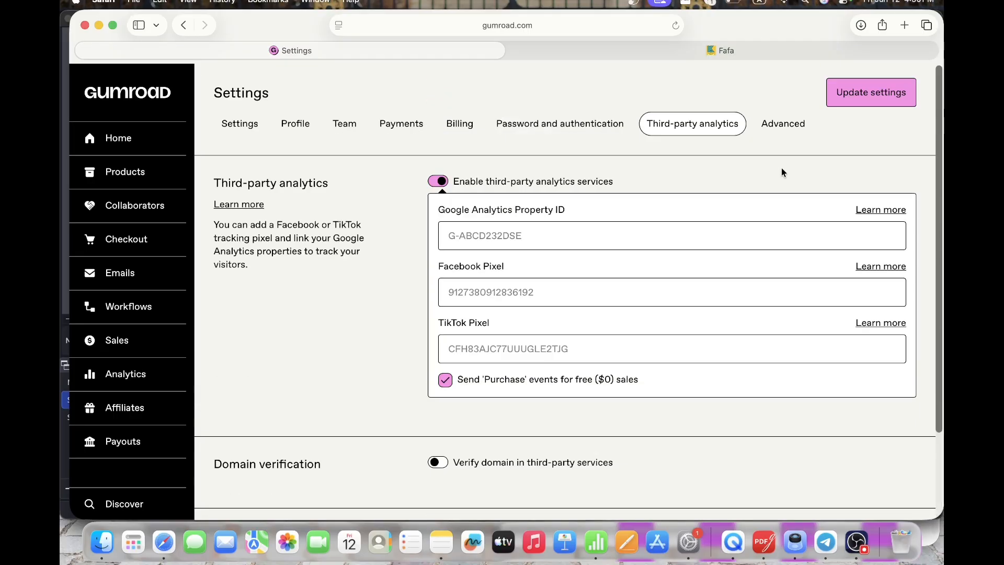
# Open the Advanced settings and look through the custom domain, mass-block emails, ping endpoint and application sections
pyautogui.click(781, 125)
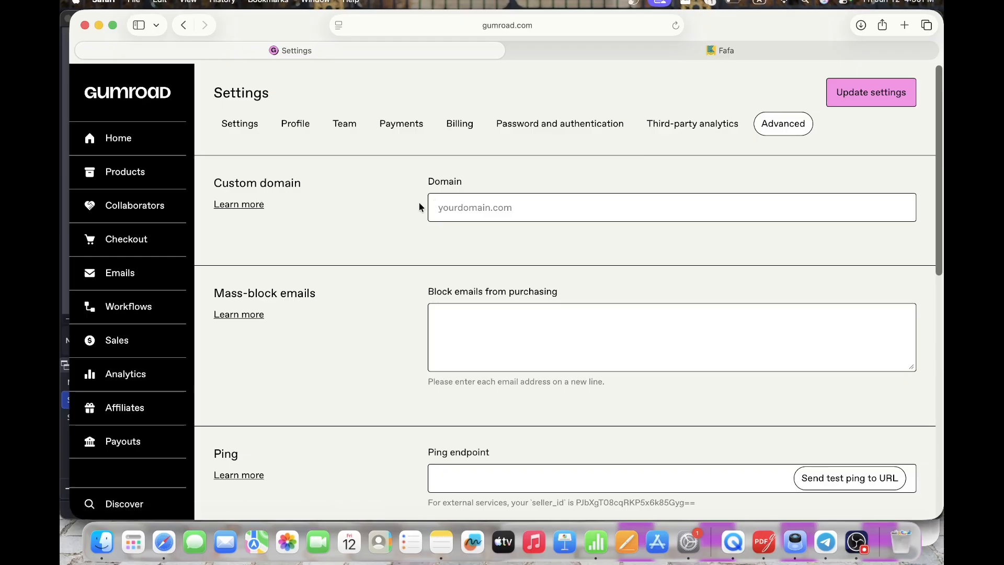
pyautogui.click(442, 205)
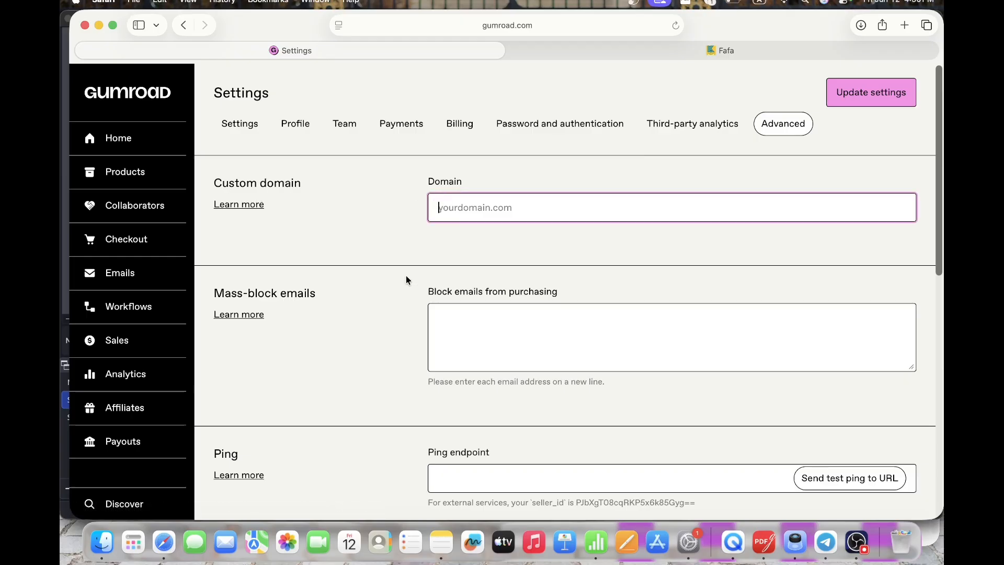
pyautogui.scroll(-5, 406, 280)
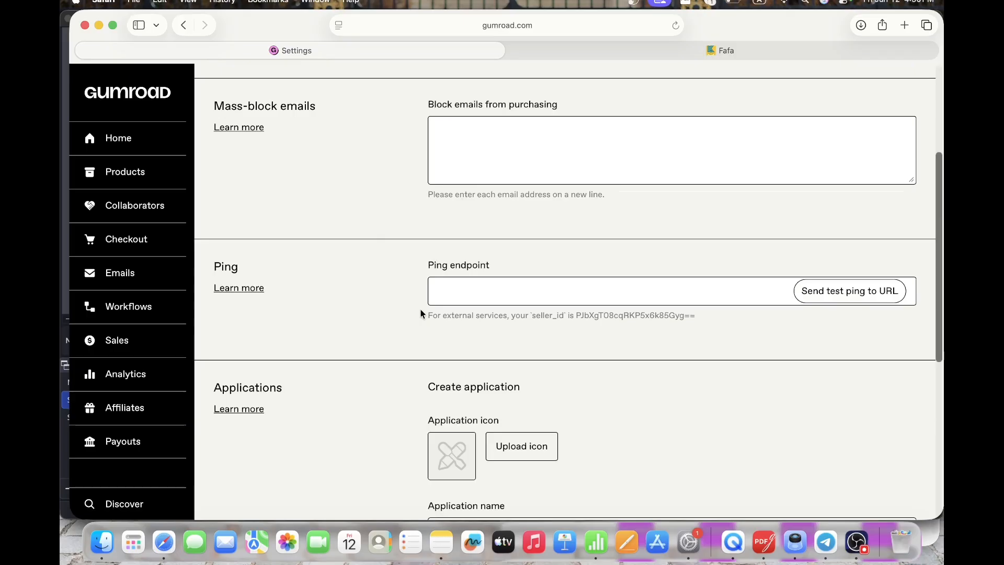
pyautogui.scroll(-7, 420, 313)
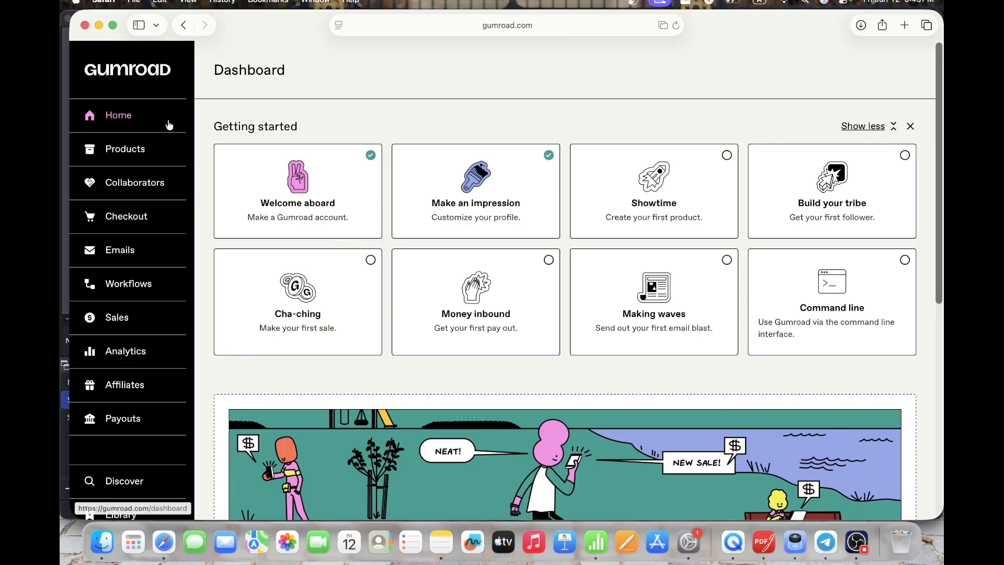
# Start a new product from the products page and look through the available product and service types
pyautogui.click(143, 151)
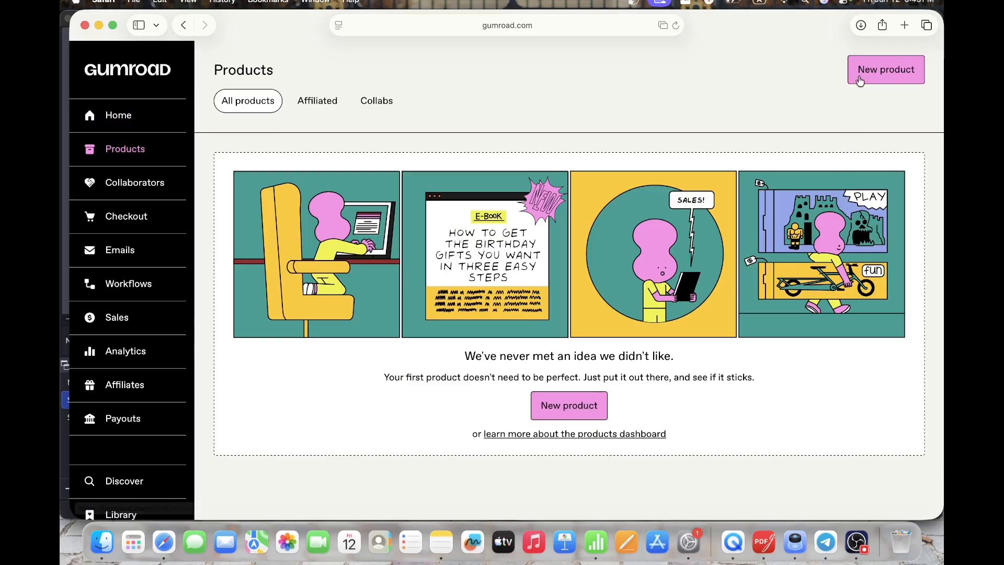
pyautogui.click(876, 68)
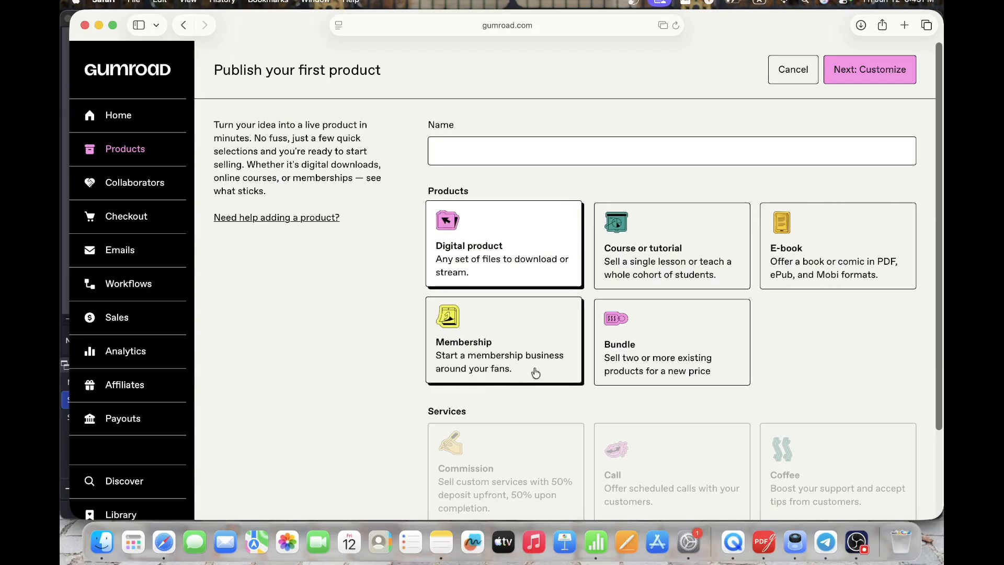
pyautogui.scroll(-5, 674, 345)
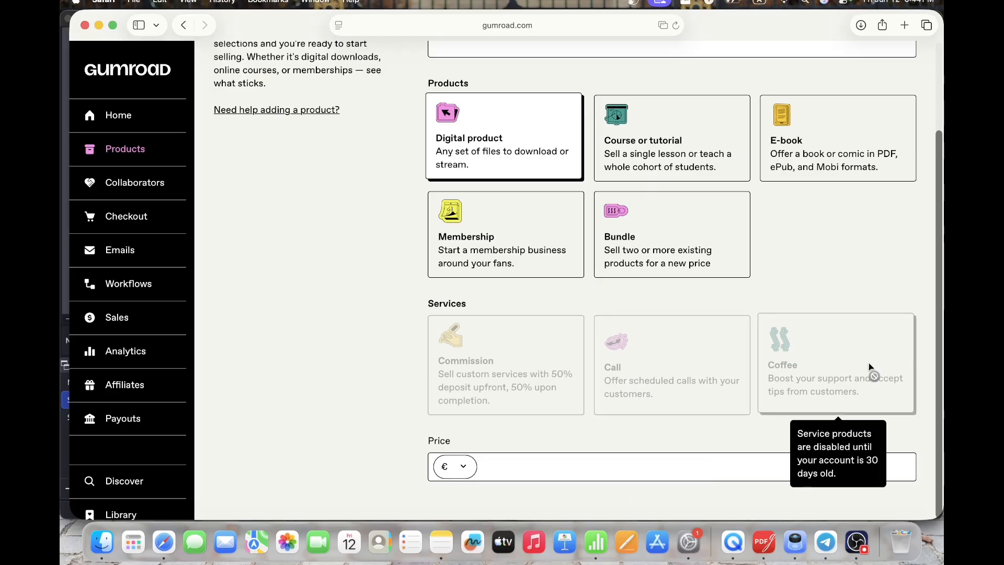
pyautogui.scroll(3, 860, 365)
# Name the new product "ADHD planner"
pyautogui.click(592, 150)
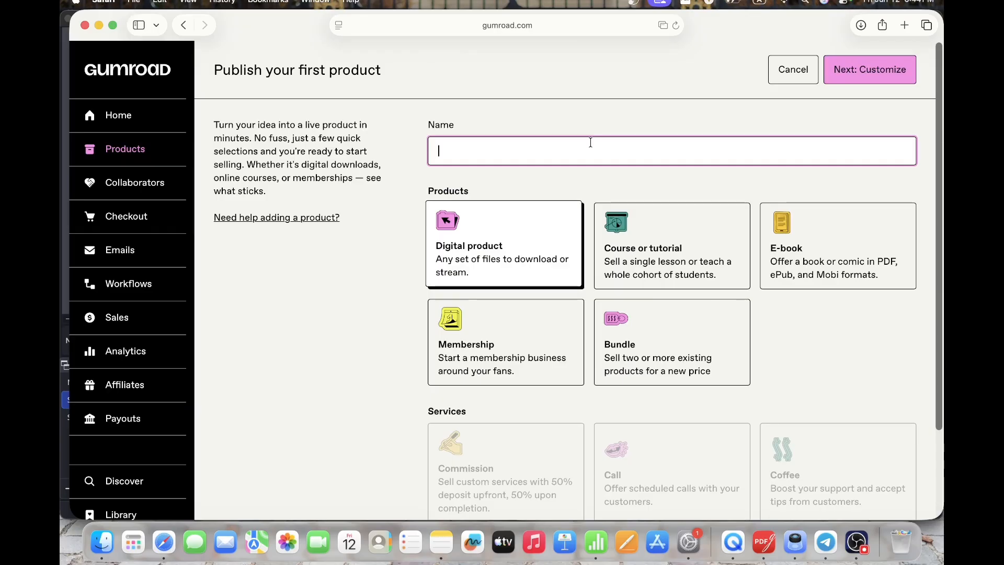
pyautogui.write('ADHD ')
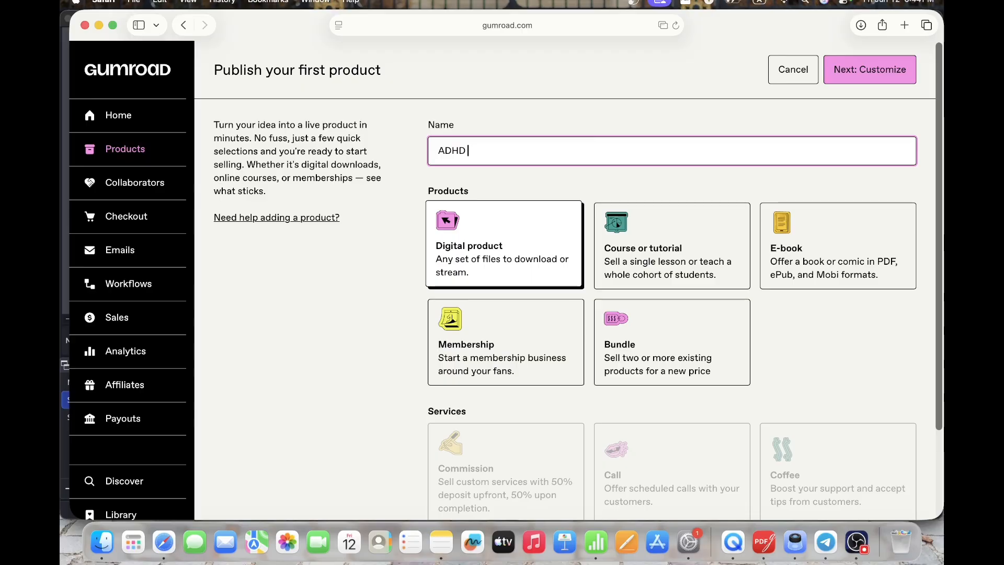
pyautogui.write('planner')
# Set the product's price to 29 and its currency to US Dollars
pyautogui.scroll(-3, 607, 230)
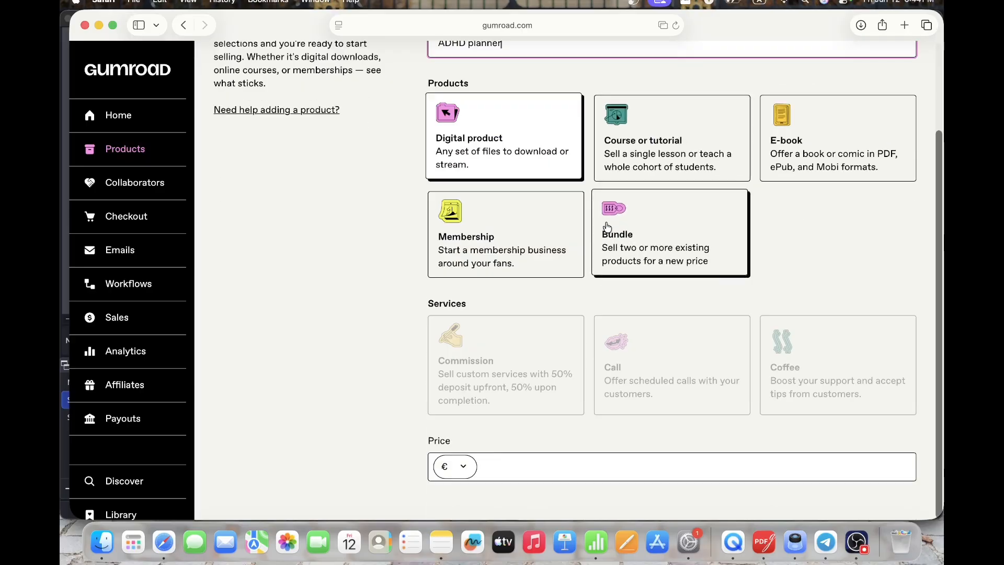
pyautogui.click(514, 465)
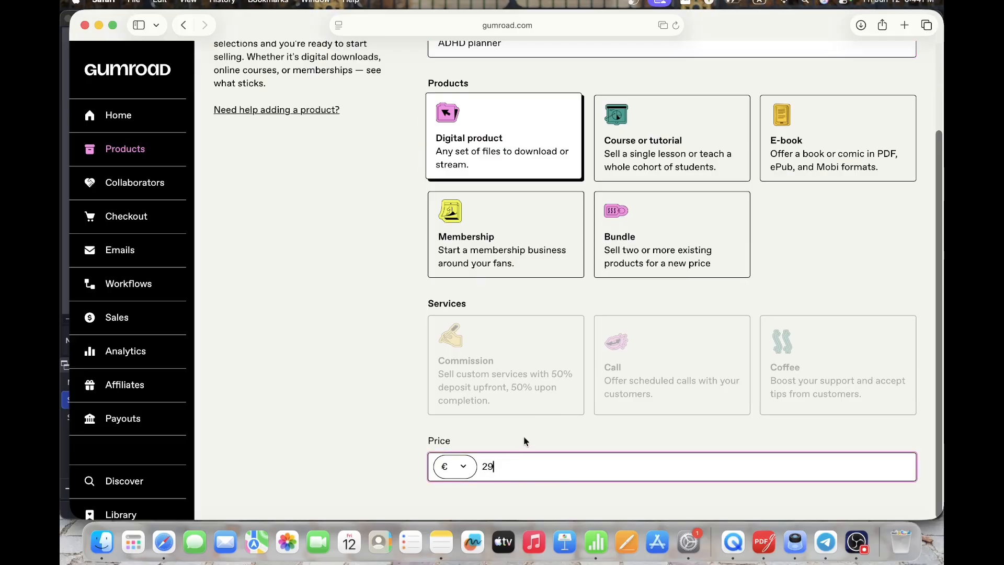
pyautogui.click(464, 469)
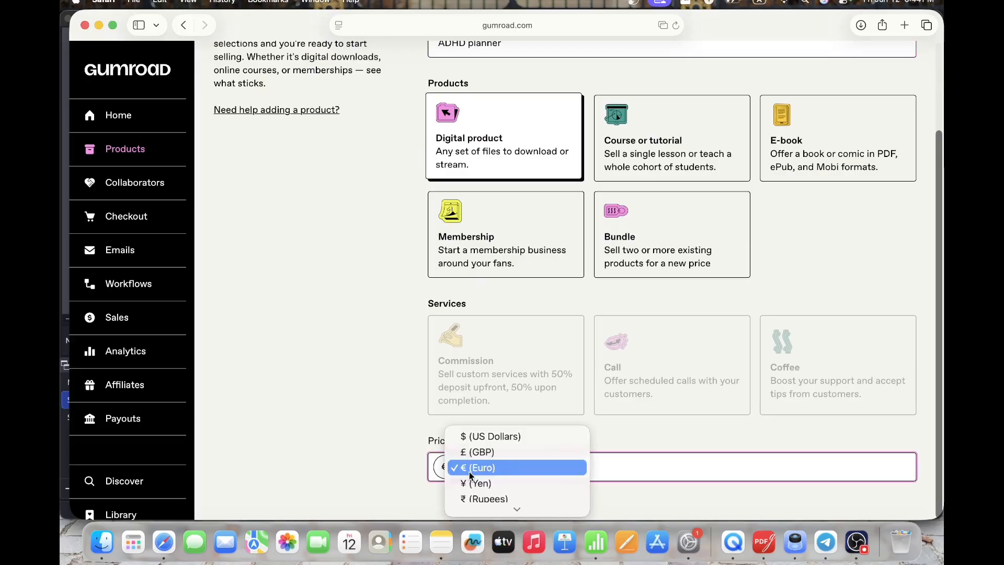
pyautogui.click(472, 441)
pyautogui.scroll(3, 897, 230)
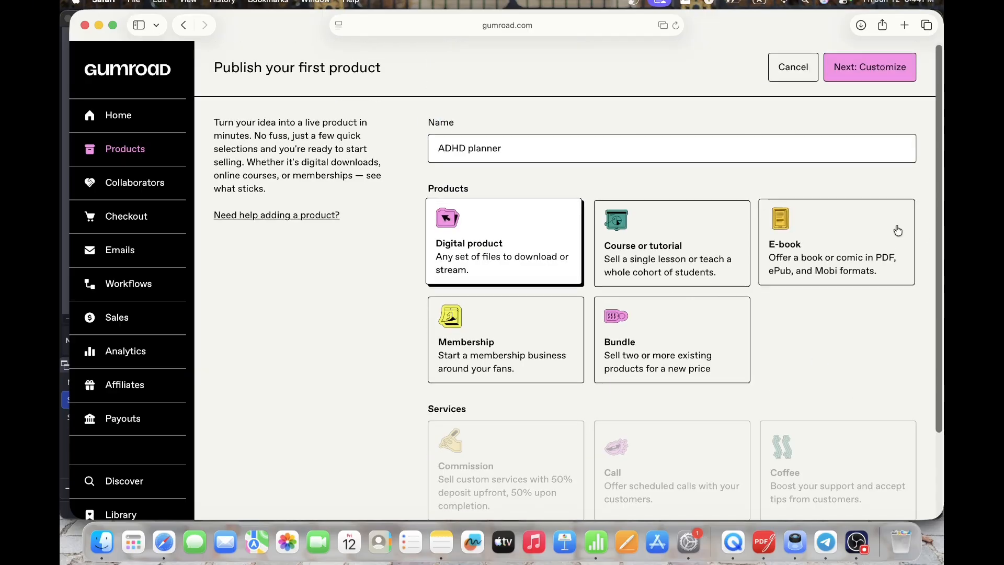
# Proceed to customization and fill in the description with the "Help your child find focus" text, notes and terms, removing the blank line after its first sentence
pyautogui.click(856, 76)
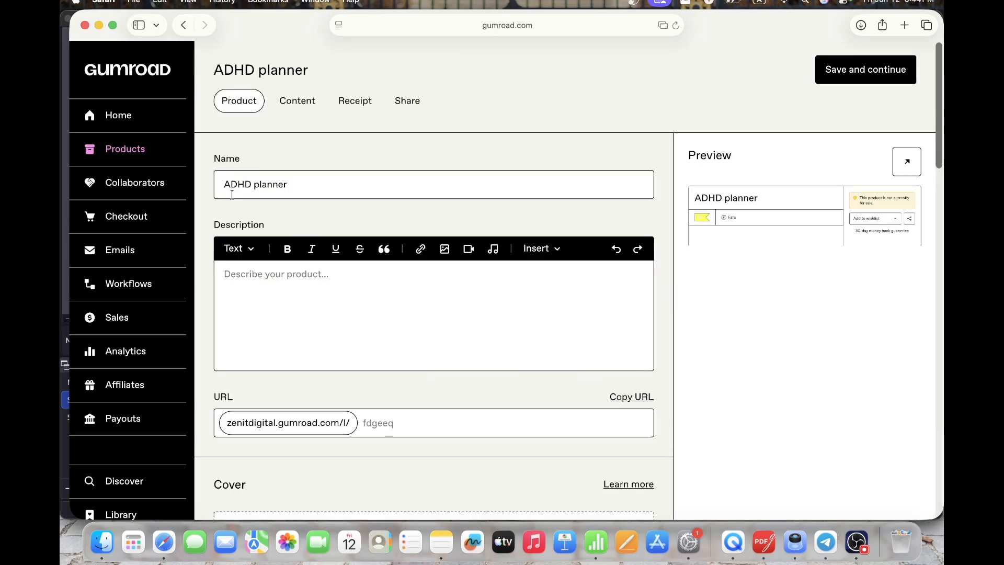
pyautogui.click(302, 291)
pyautogui.write('Help your child find focus and build confidence with our ADHD-friendly Digital Planner.  Parenting a child with ADHD often feels like a constant battle against "I forgot" or "In a minute." This planner is designed to bridge that gap. By using visual cues and structured layouts, it helps children manage executive dysfunction, reduce transition anxiety, and take ownership of their day 🎨 NOTES Colors may vary slightly depending on your screen and printer Print at home or at your local print shop for best results  📌 TERMS OF USE Personal use only Not for resale or commercial use All designs are copyrighted If you have any questions, feel free to message me anytime via Etsy—I’m happy to help! Simplify, plan, and save with style! 🌿💰')
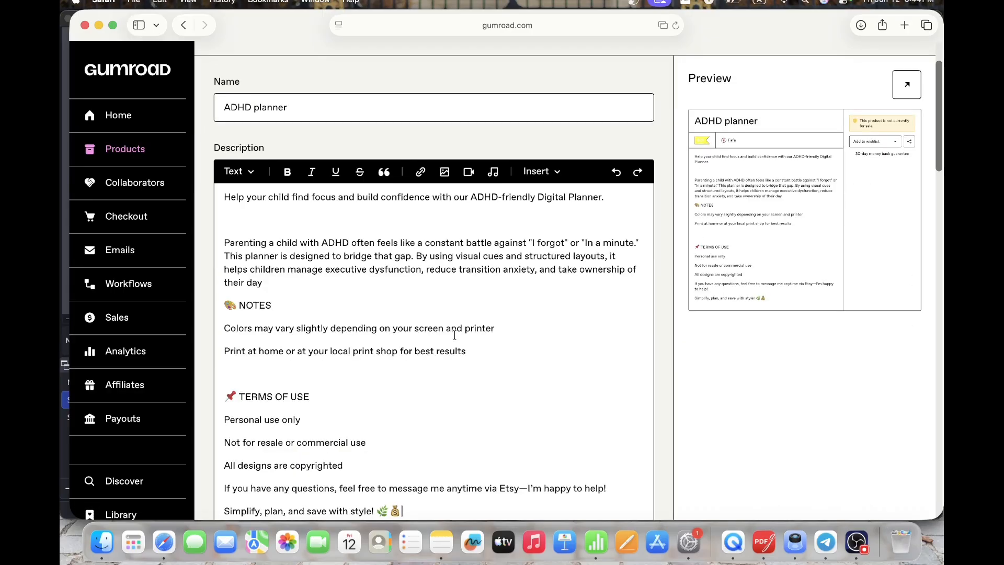
pyautogui.click(413, 225)
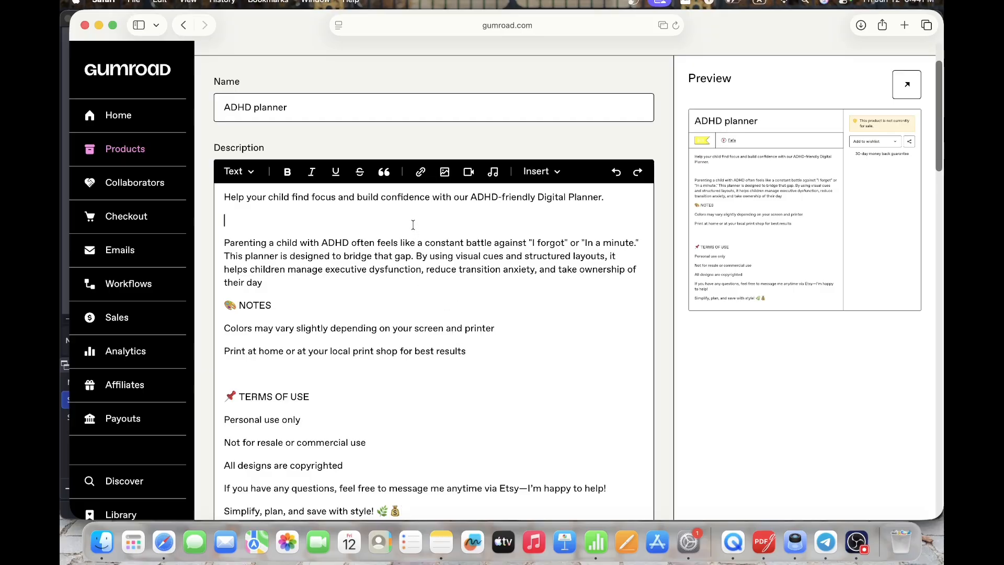
pyautogui.press('BackSpace')
pyautogui.scroll(-5, 394, 280)
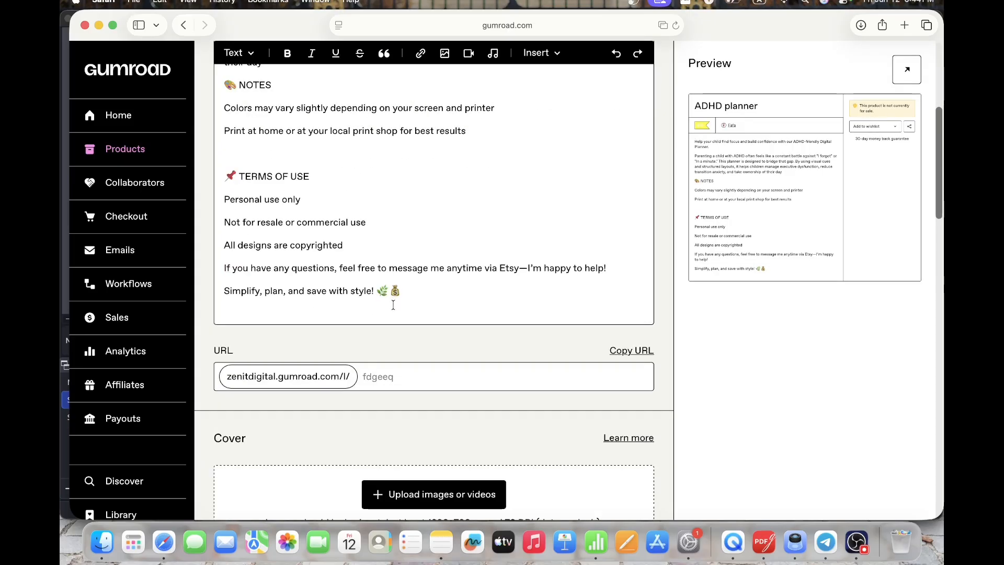
# Copy the product name and use it as the ending of the product's URL, giving "ADHDplanner"
pyautogui.scroll(5, 308, 269)
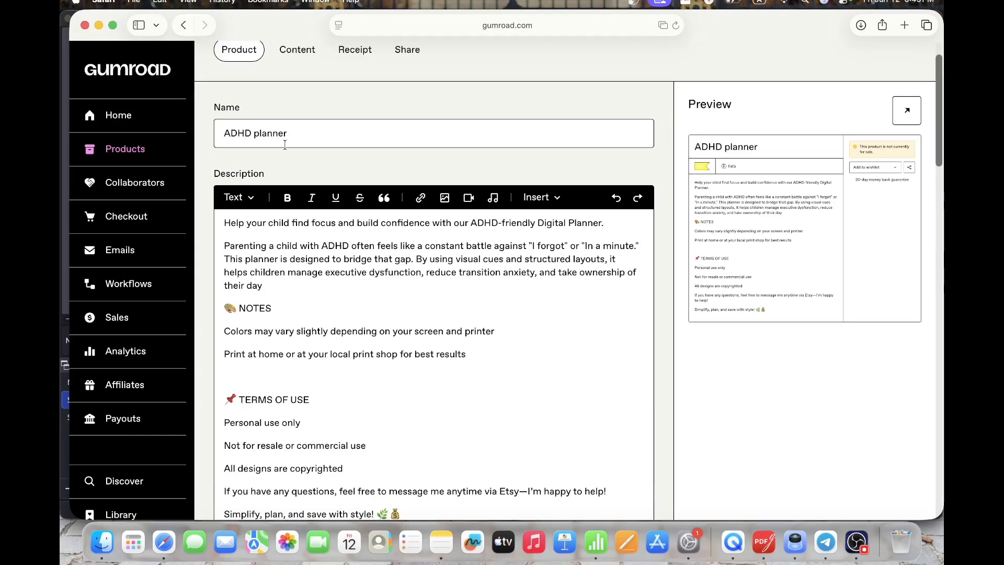
pyautogui.moveTo(296, 129); pyautogui.dragTo(213, 135)
pyautogui.press('super+c')
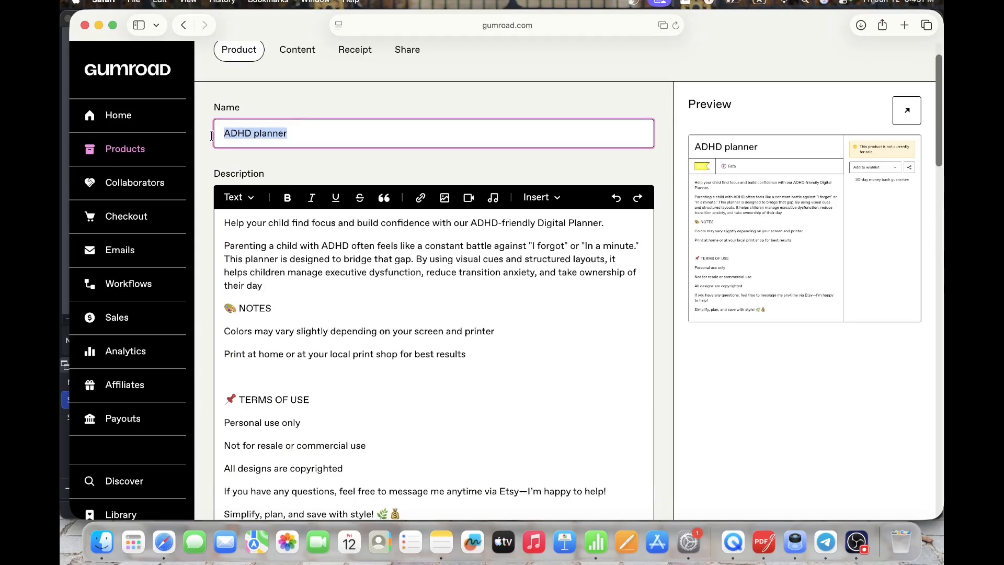
pyautogui.scroll(-5, 399, 424)
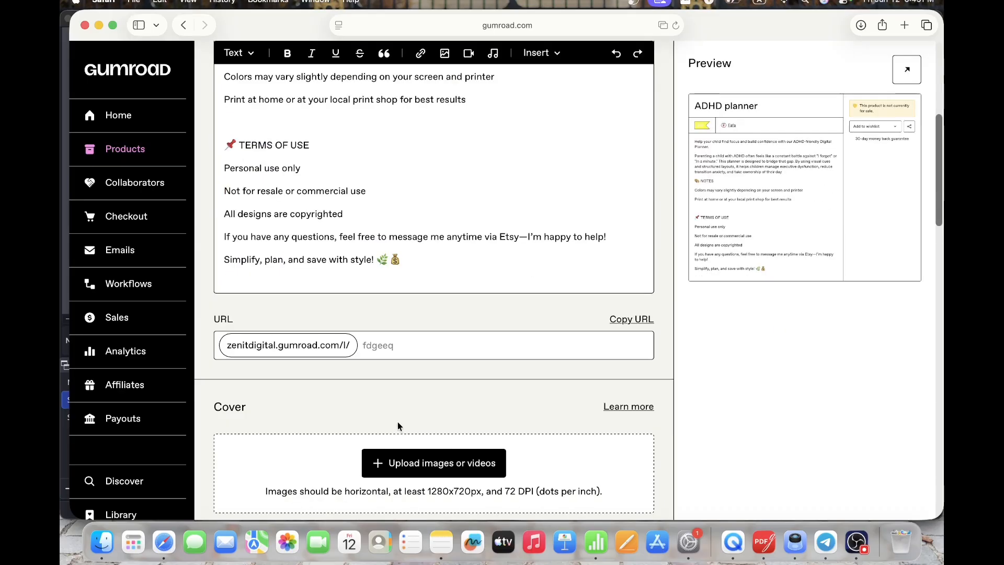
pyautogui.click(392, 345)
pyautogui.press('super+v')
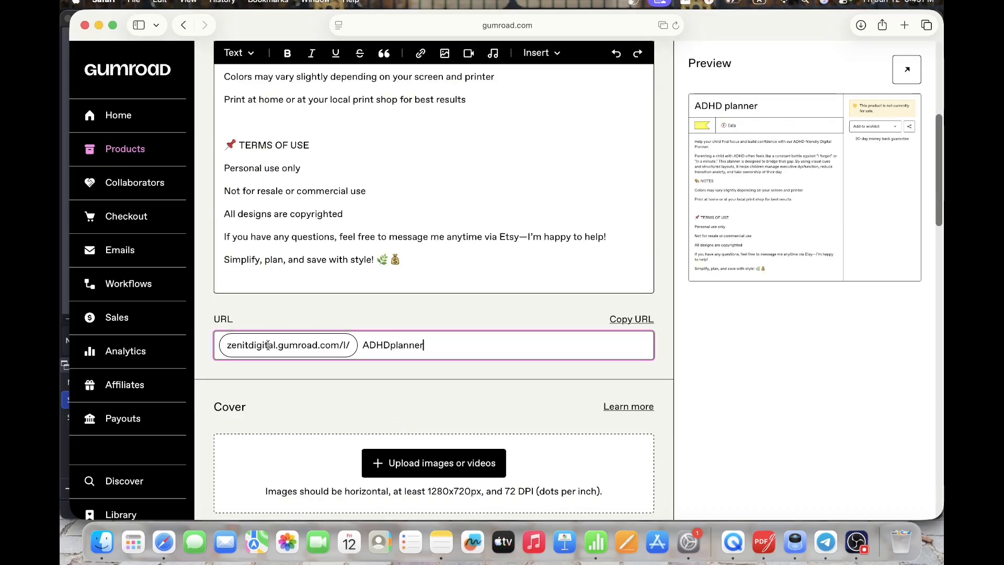
# Upload 3.png from the computer's Avertisement folder as the product's cover image
pyautogui.scroll(-3, 433, 358)
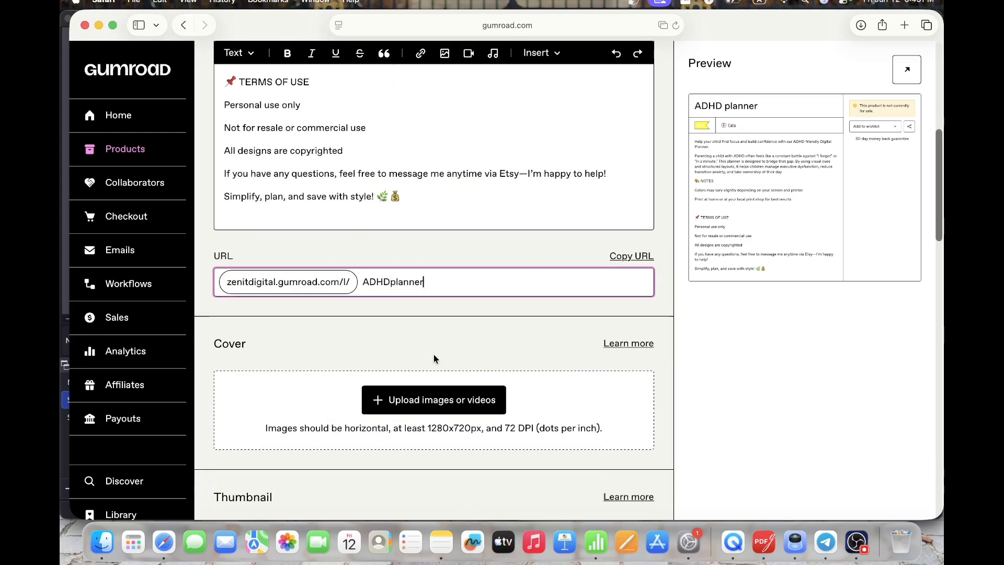
pyautogui.scroll(-2, 434, 359)
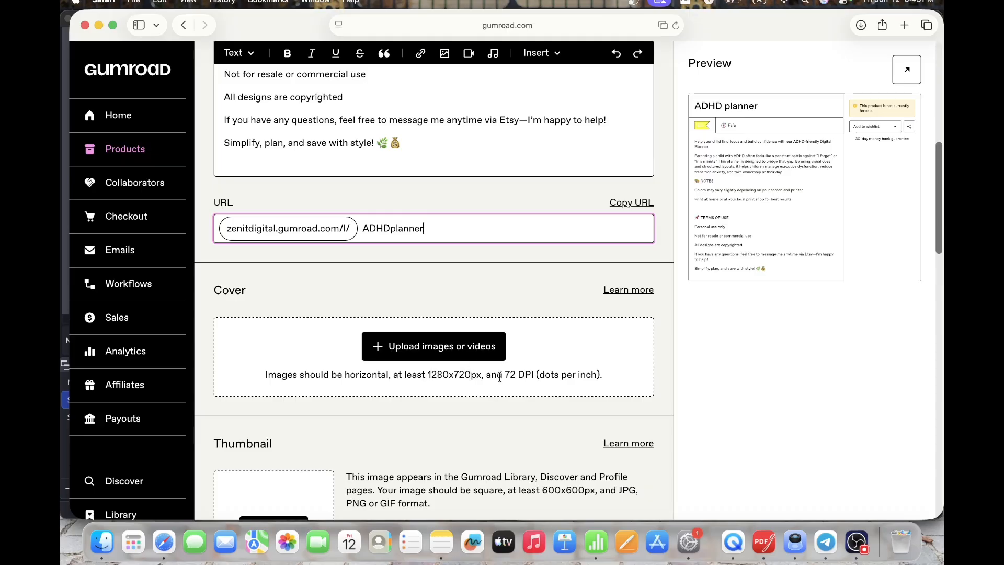
pyautogui.click(445, 350)
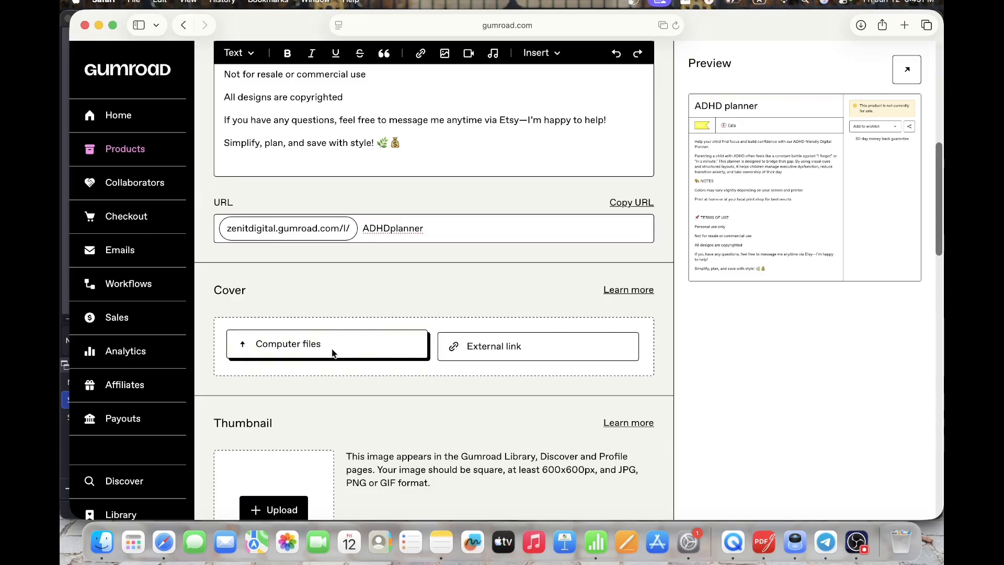
pyautogui.click(332, 349)
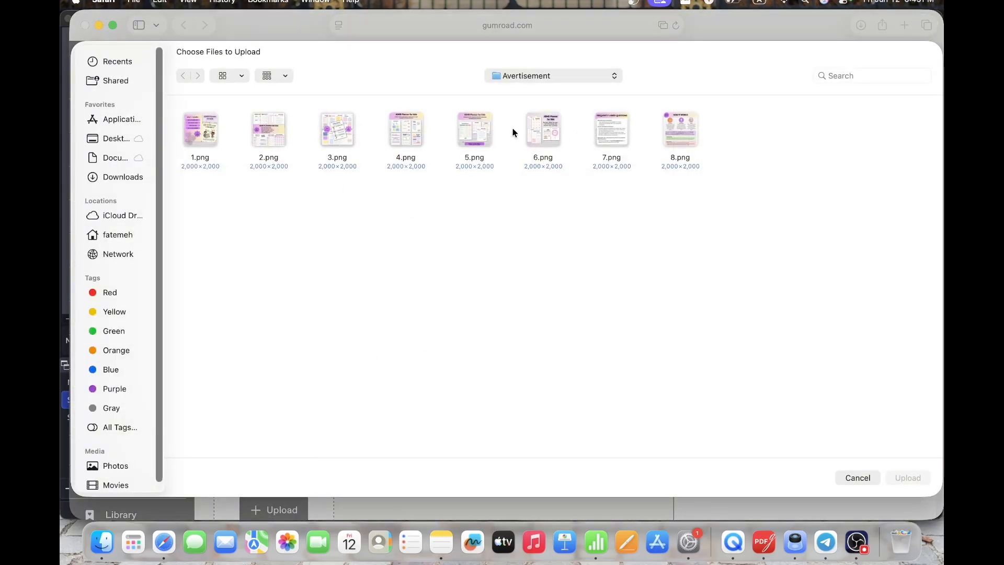
pyautogui.click(282, 135)
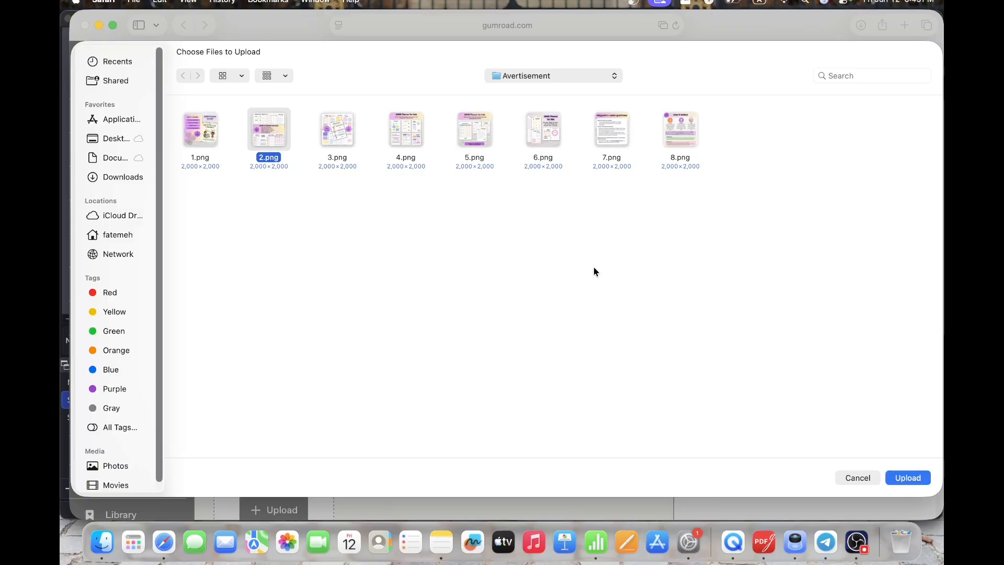
pyautogui.click(322, 131)
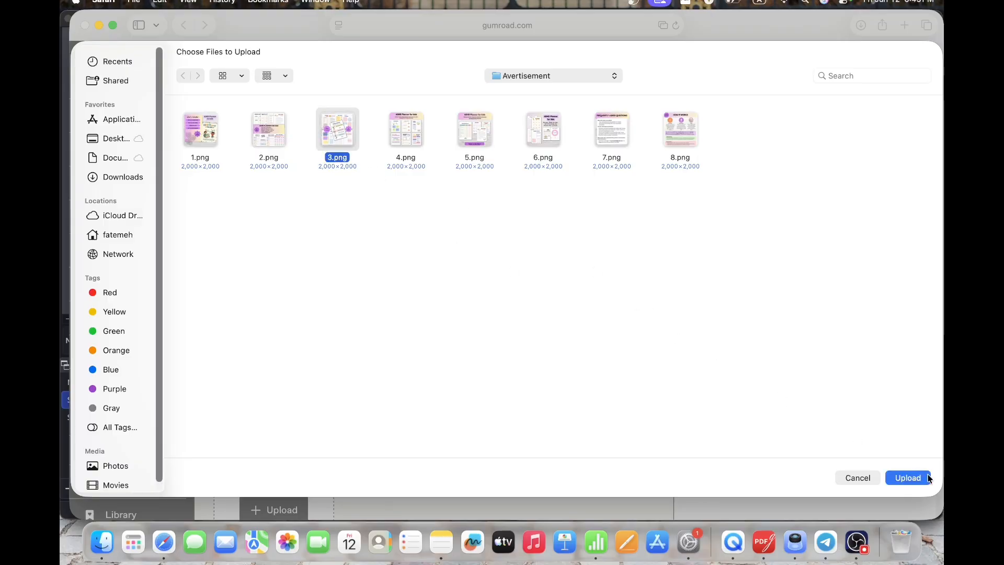
pyautogui.click(908, 477)
pyautogui.scroll(-3, 494, 341)
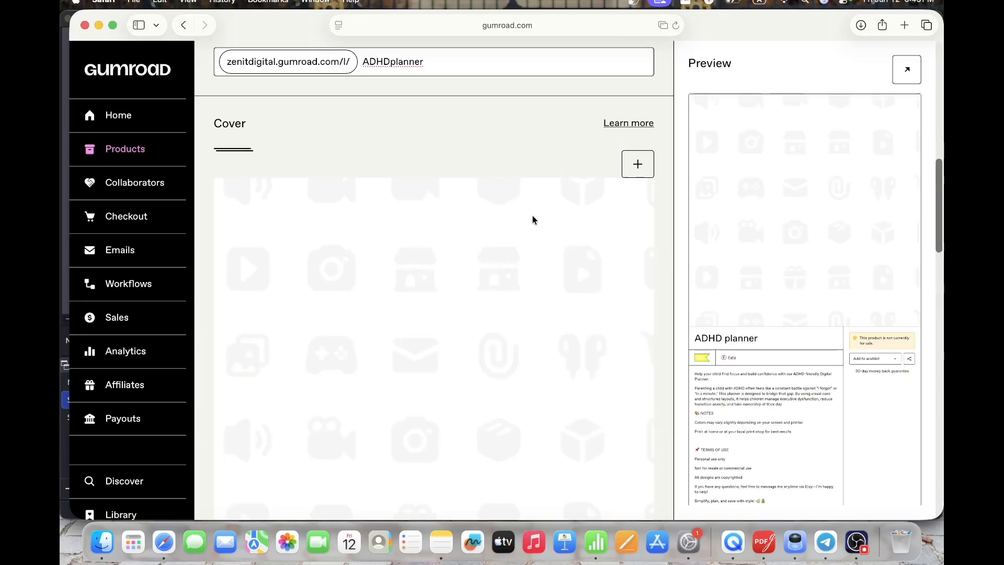
pyautogui.scroll(-7, 572, 315)
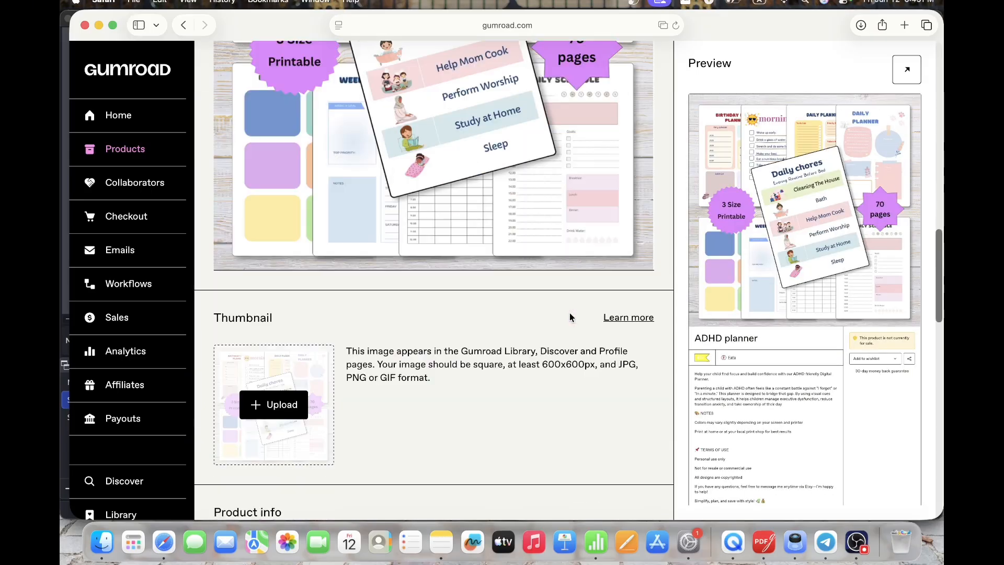
# Upload 1.png from the Avertisement folder as the product's thumbnail
pyautogui.scroll(-3, 571, 316)
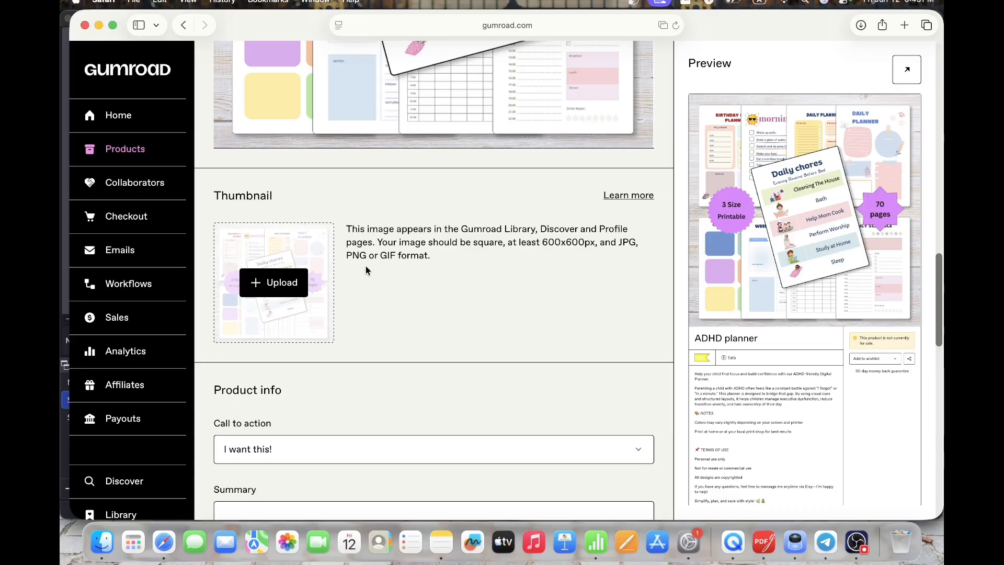
pyautogui.click(286, 285)
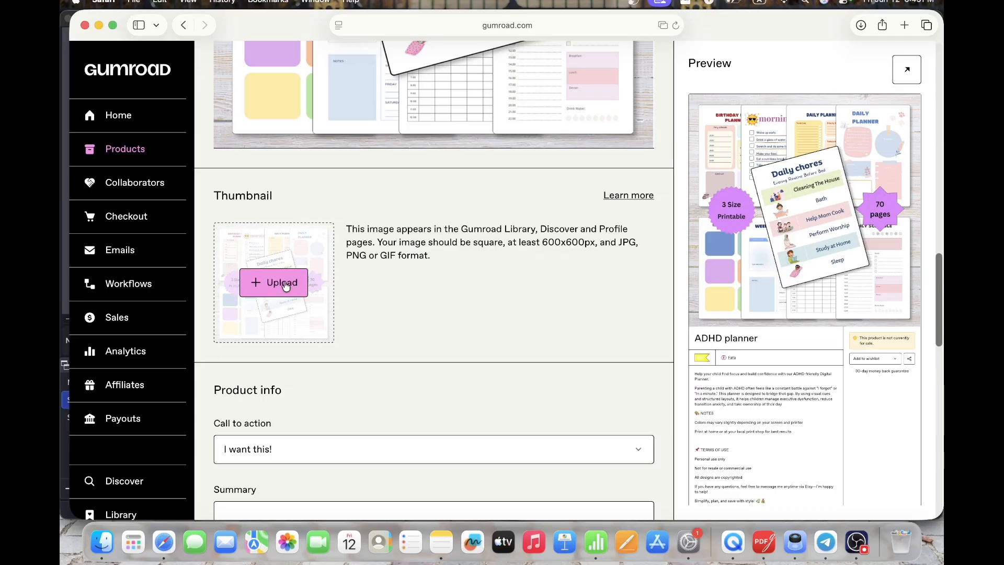
pyautogui.click(204, 129)
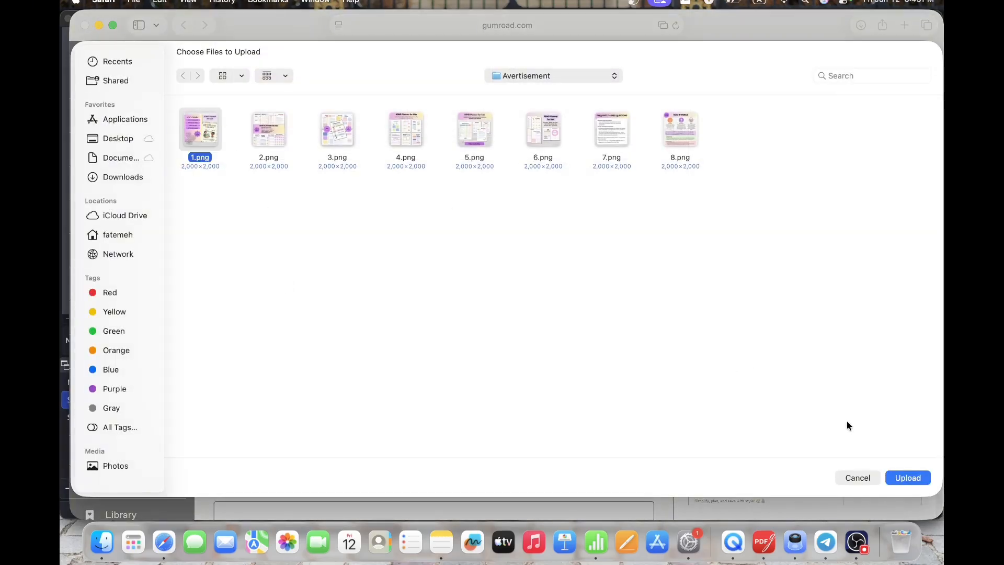
pyautogui.click(896, 478)
pyautogui.scroll(-5, 415, 365)
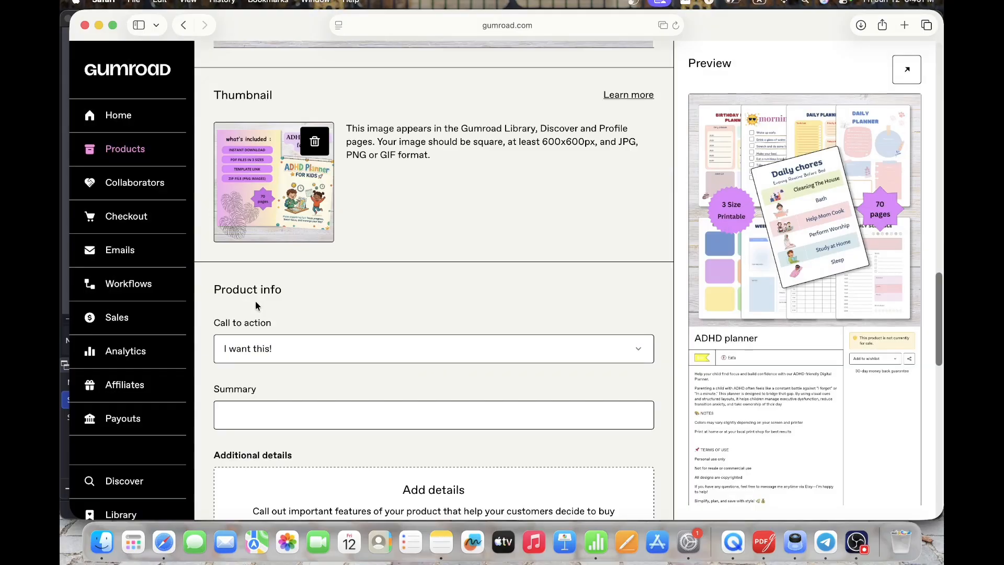
# Check the call to action choices in the product info and select "I want this!"
pyautogui.scroll(-1, 366, 309)
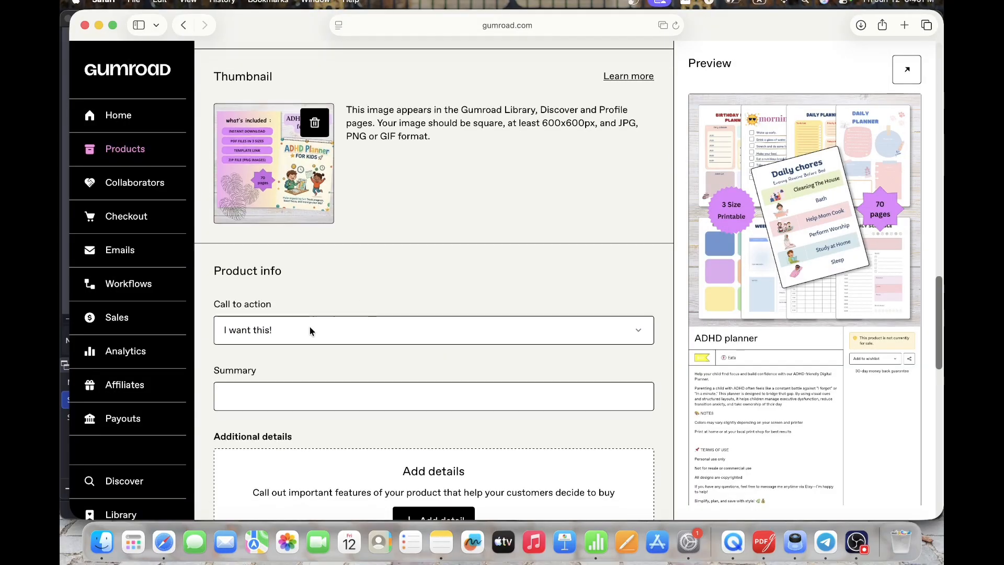
pyautogui.click(310, 330)
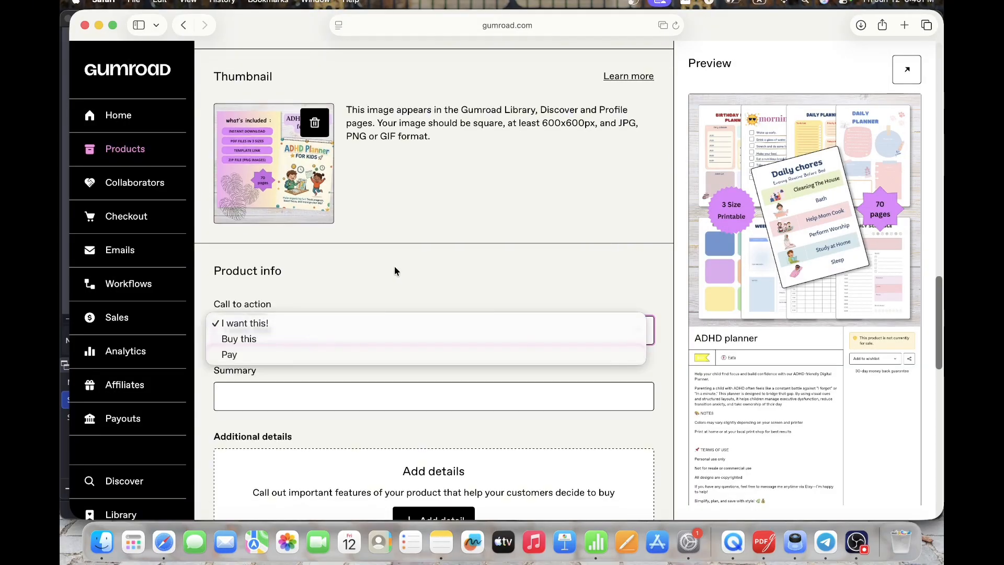
pyautogui.click(272, 324)
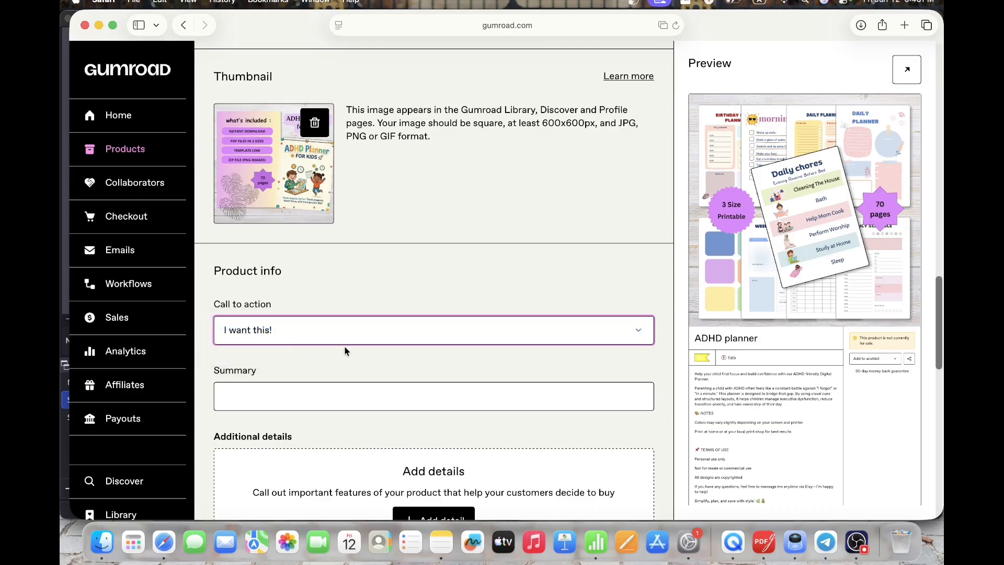
# Look through the product's summary, additional details, integrations and pricing sections
pyautogui.scroll(-2, 344, 347)
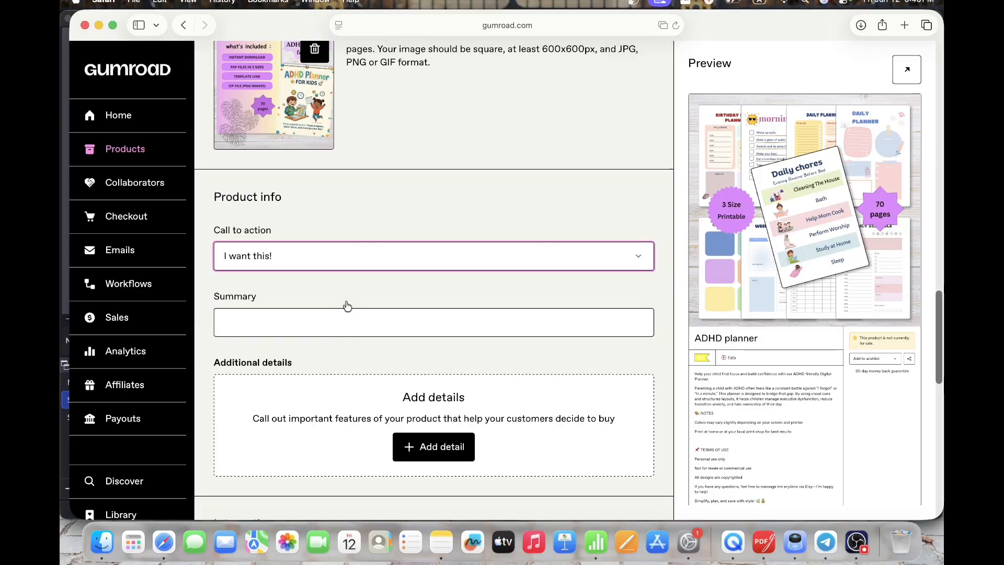
pyautogui.scroll(-2, 327, 290)
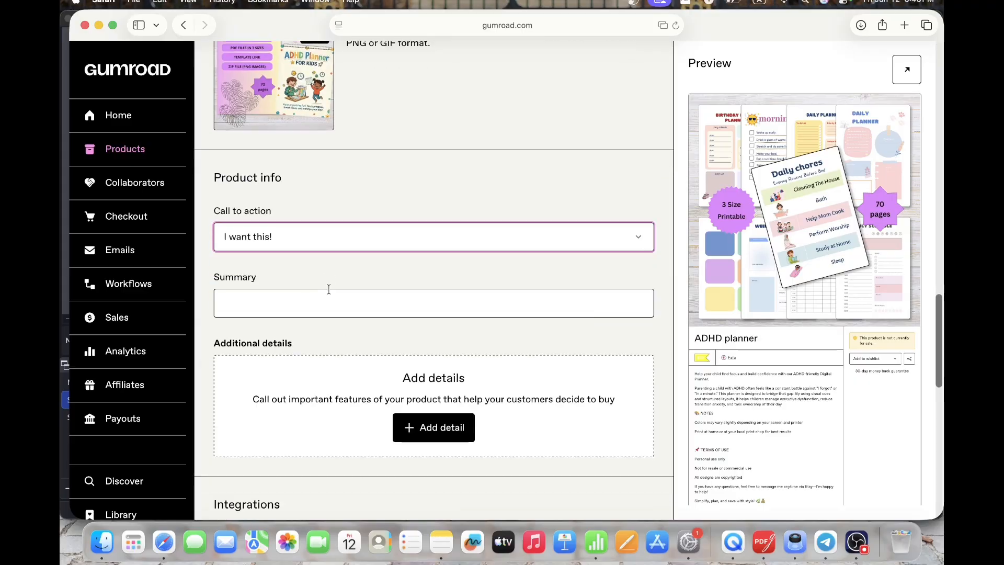
pyautogui.click(291, 268)
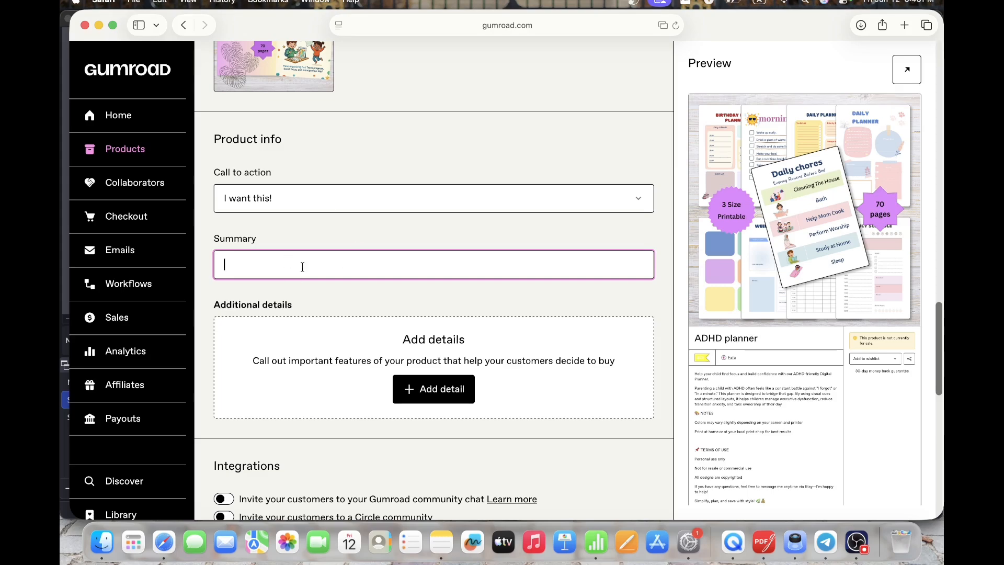
pyautogui.scroll(-5, 328, 287)
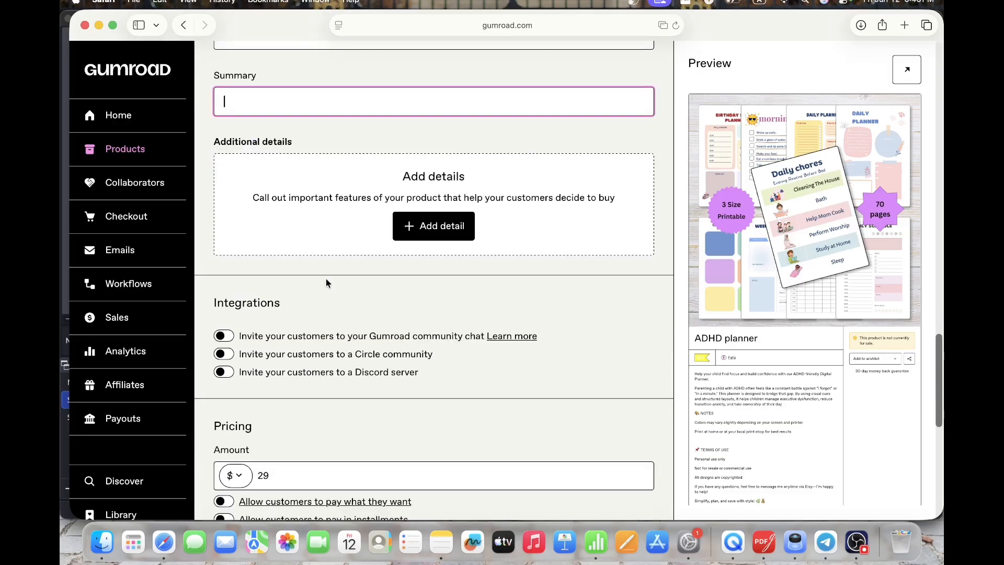
pyautogui.scroll(-3, 387, 282)
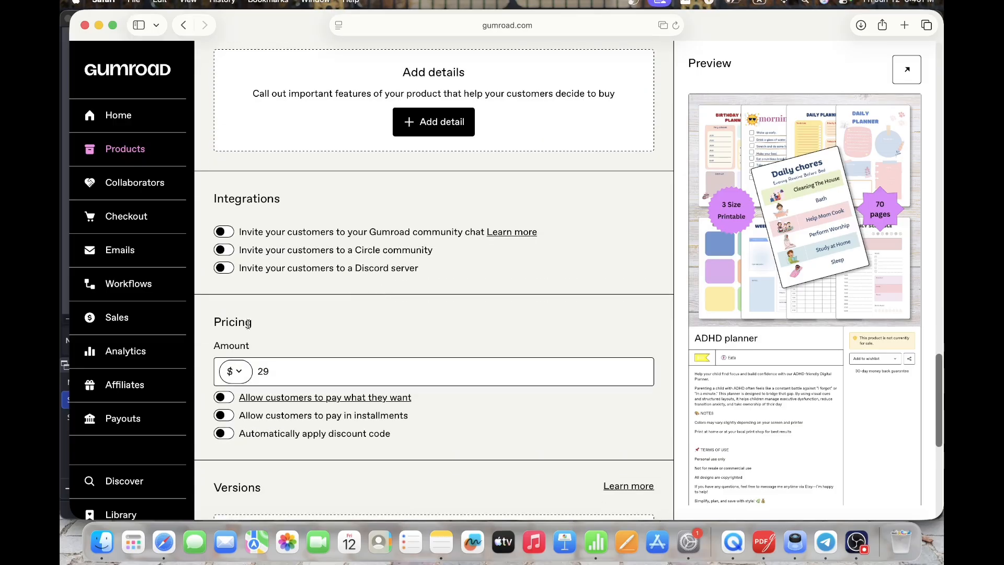
pyautogui.scroll(-2, 300, 347)
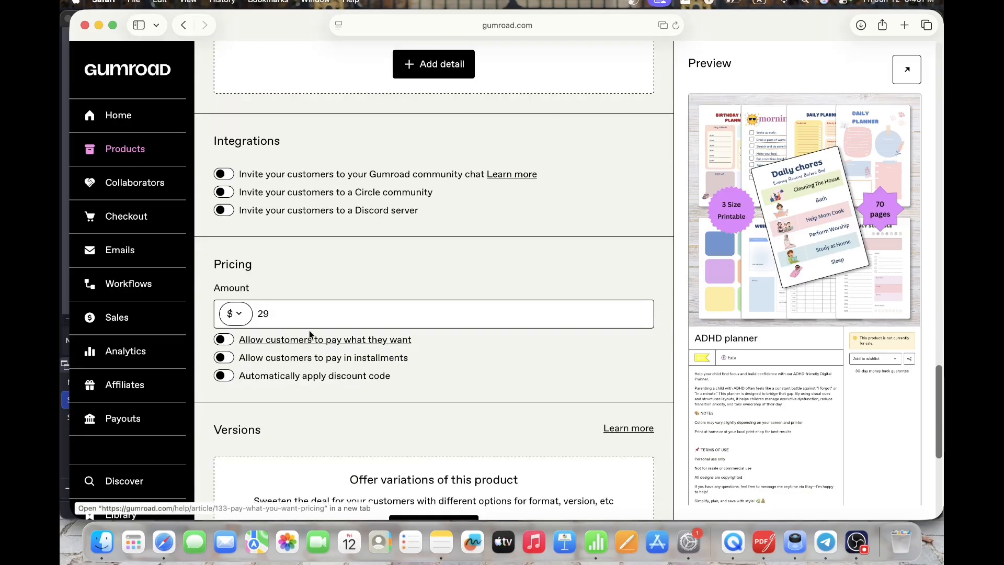
# Inspect the pay-what-they-want, installments and automatic discount code pricing options by switching each one on and off again
pyautogui.click(224, 340)
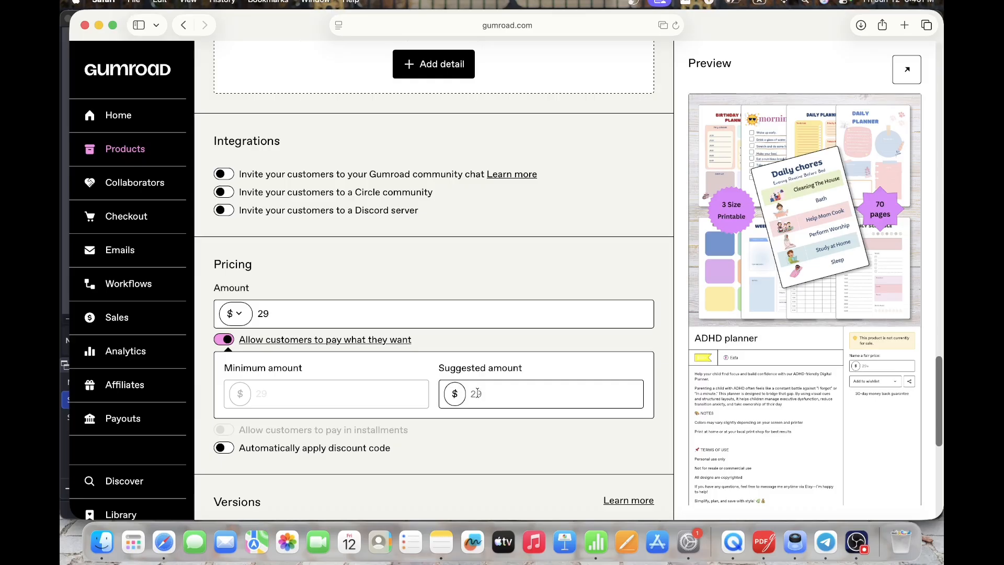
pyautogui.click(224, 340)
pyautogui.scroll(-2, 212, 338)
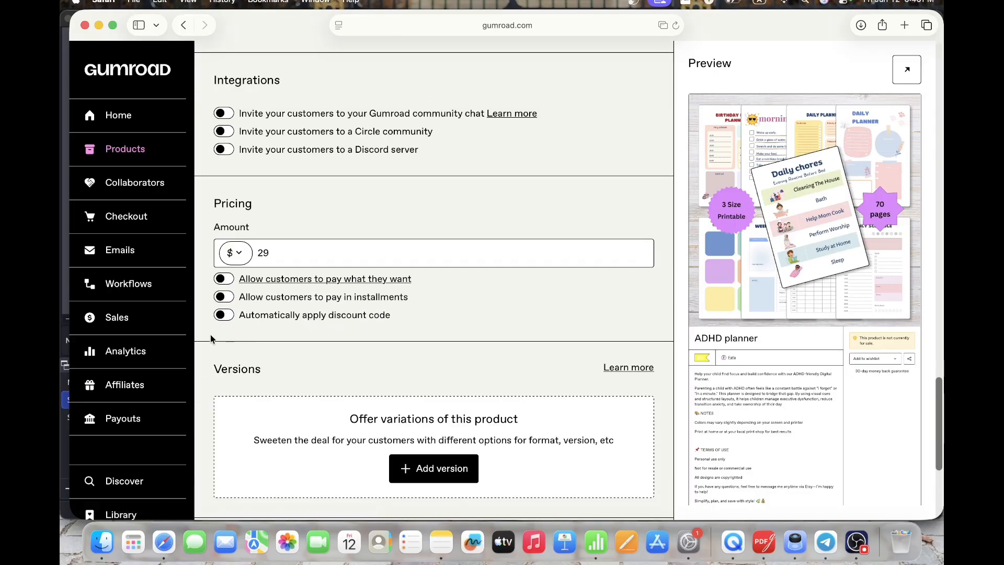
pyautogui.click(223, 297)
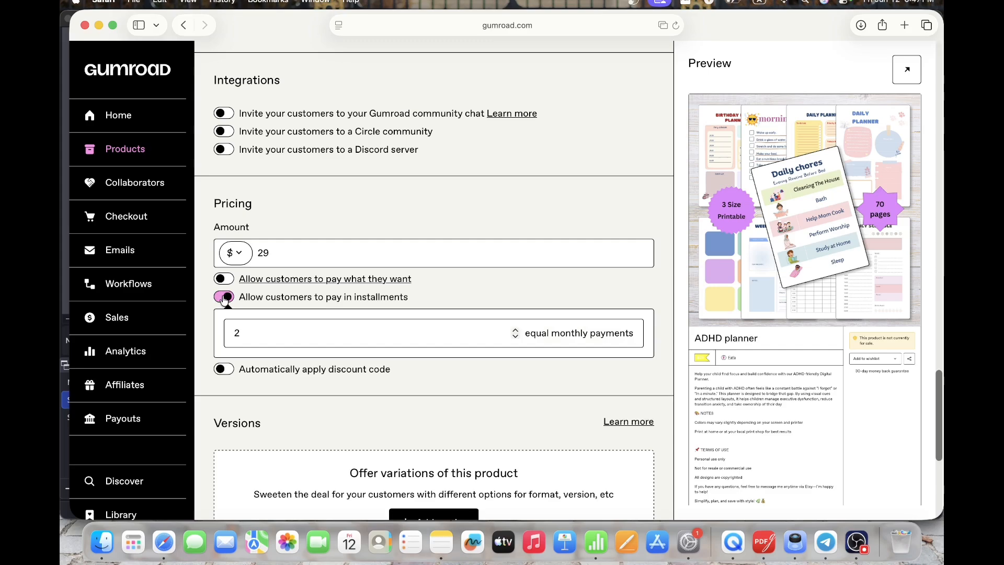
pyautogui.click(224, 297)
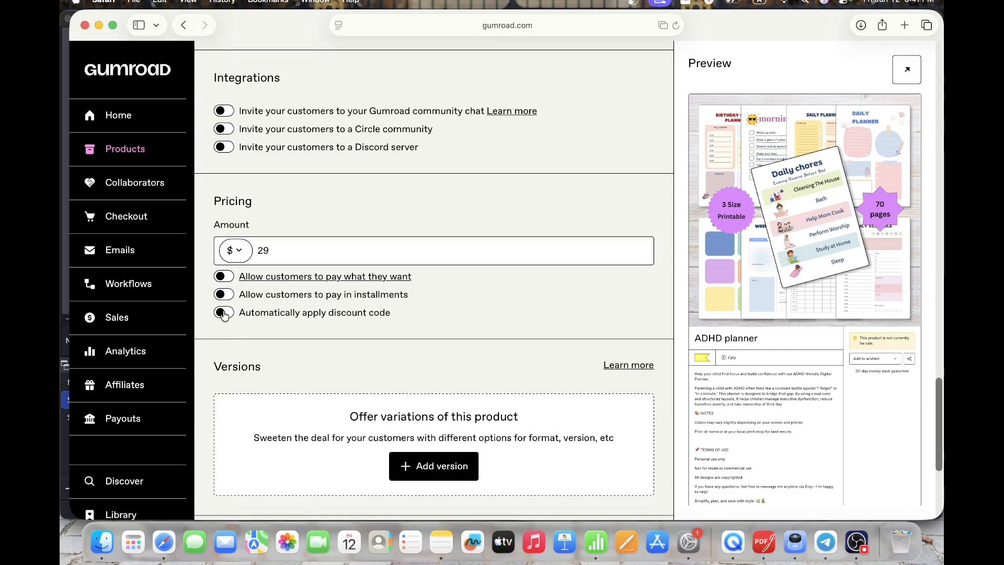
pyautogui.click(224, 312)
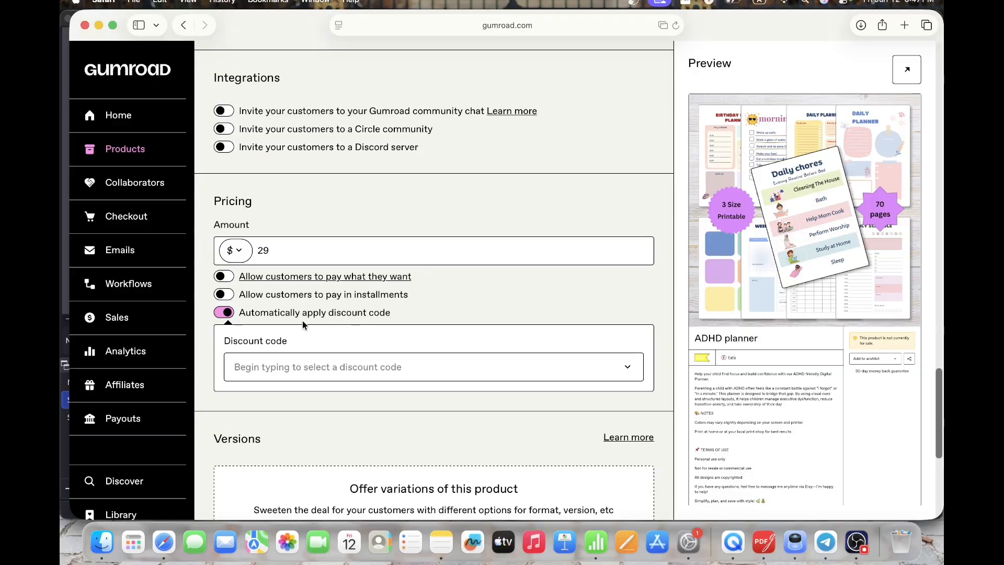
pyautogui.click(227, 320)
pyautogui.scroll(-4, 375, 376)
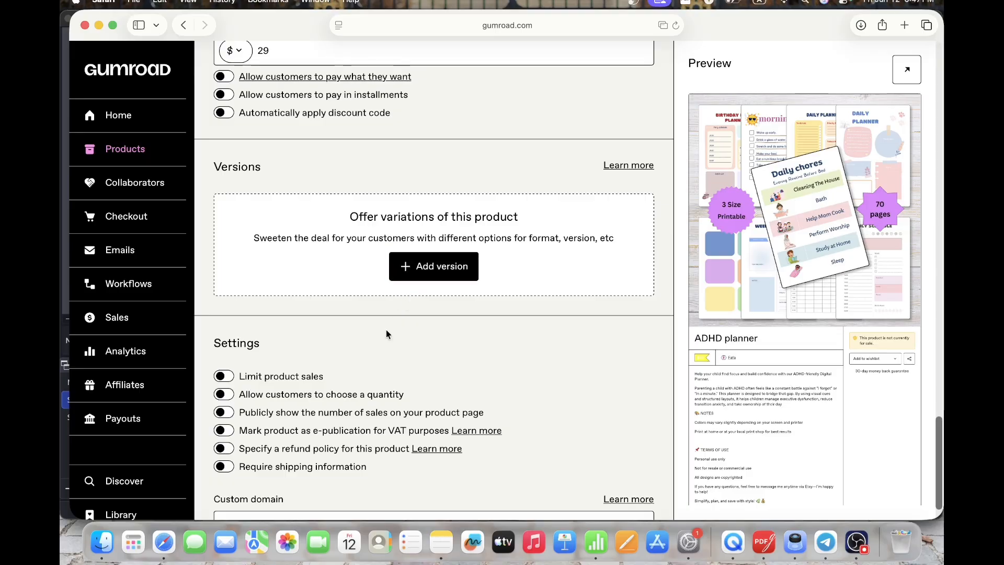
# Look over the versions and product settings, checking the sales limit option by switching it on and off again
pyautogui.scroll(-2, 386, 350)
pyautogui.scroll(2, 382, 355)
pyautogui.scroll(-2, 228, 374)
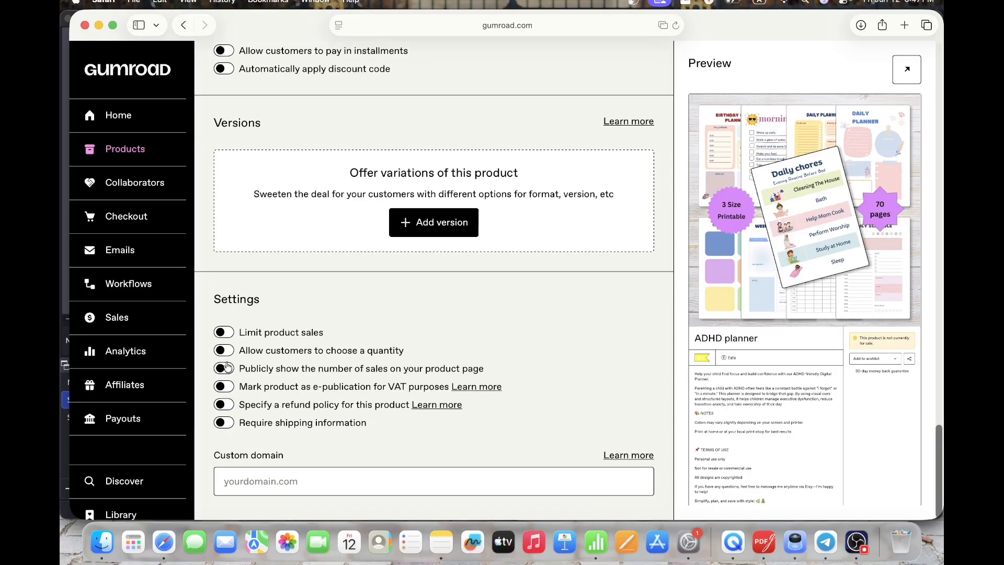
pyautogui.click(223, 335)
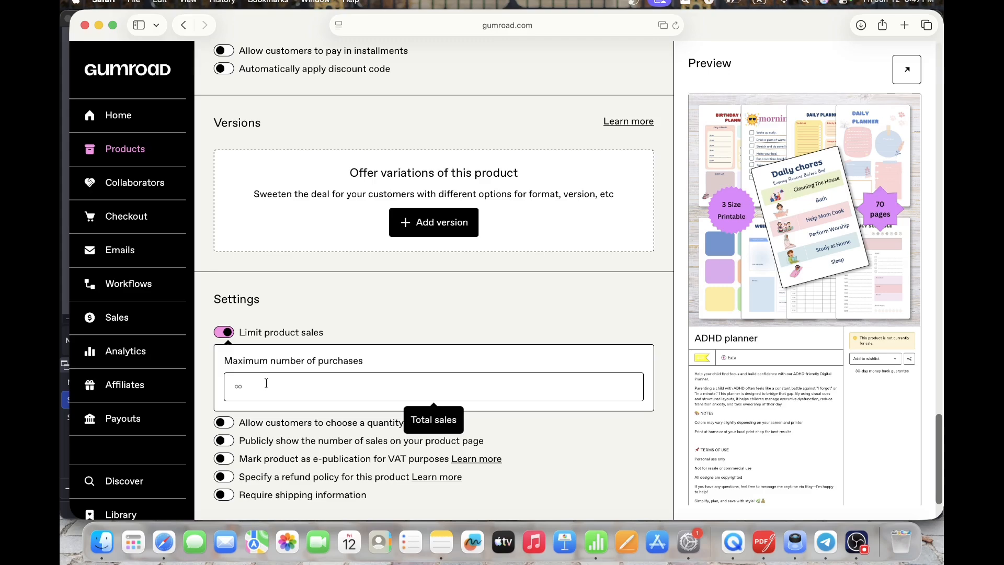
pyautogui.click(223, 333)
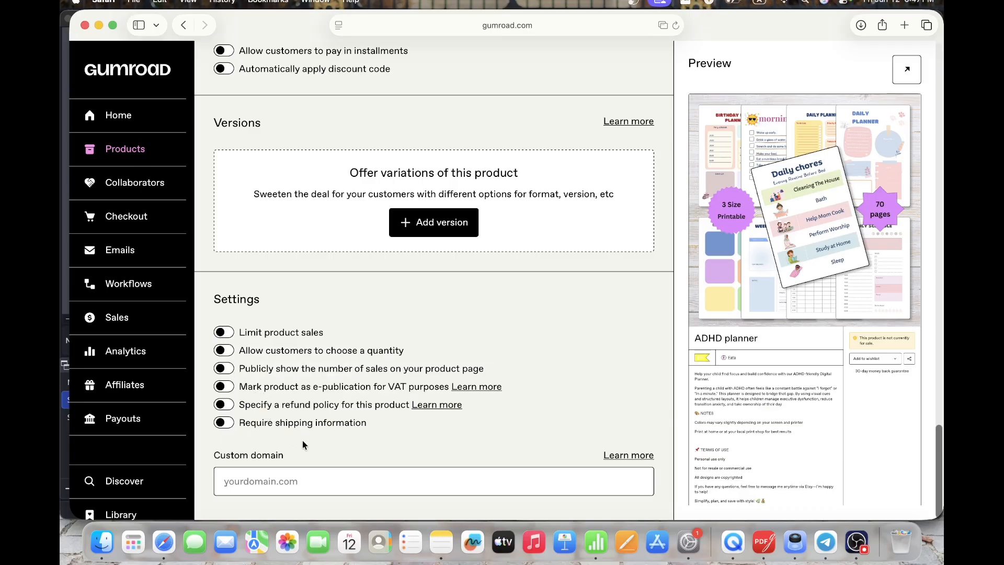
# Save the ADHD planner's product details and continue to its content page
pyautogui.scroll(10, 544, 365)
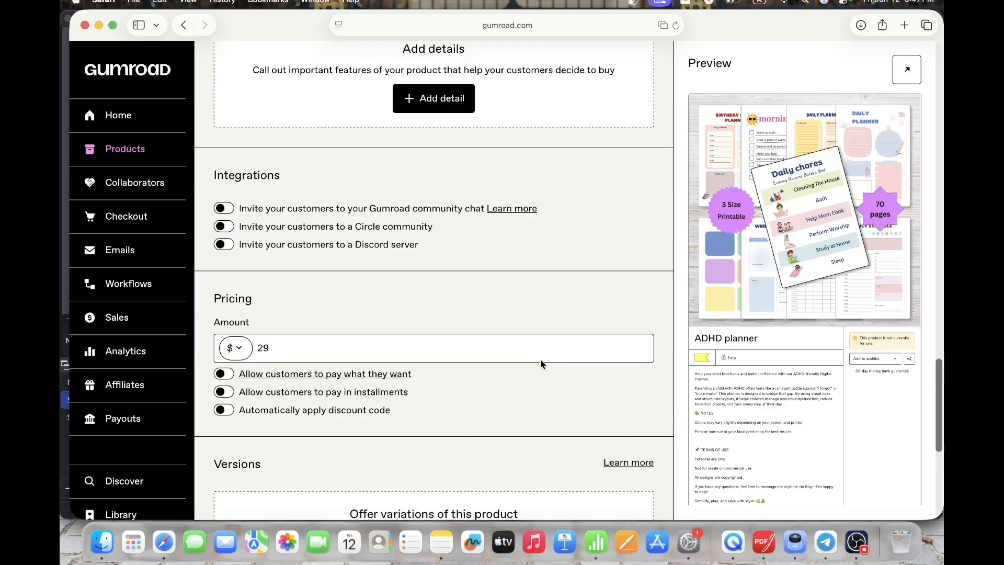
pyautogui.scroll(-8, 895, 344)
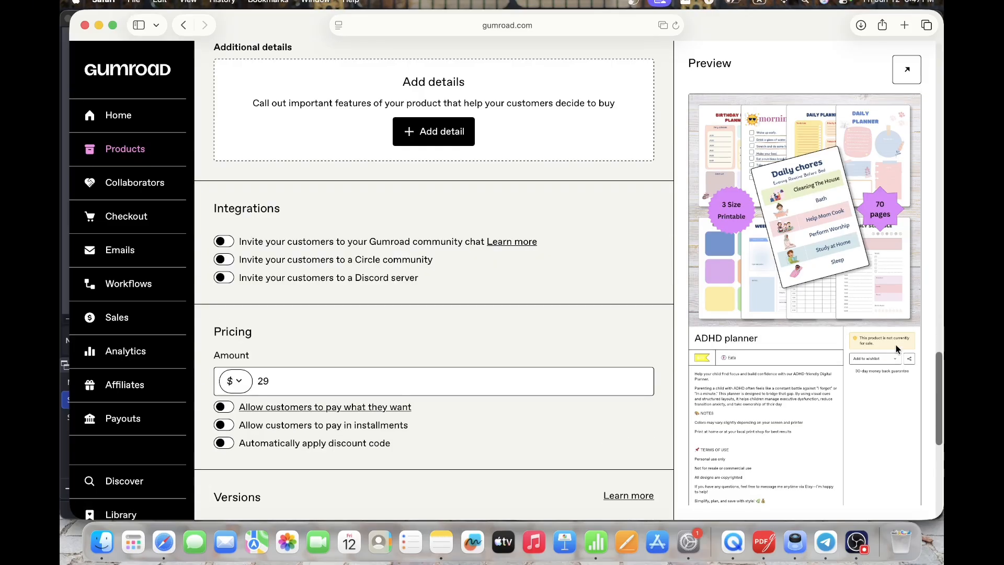
pyautogui.scroll(20, 872, 319)
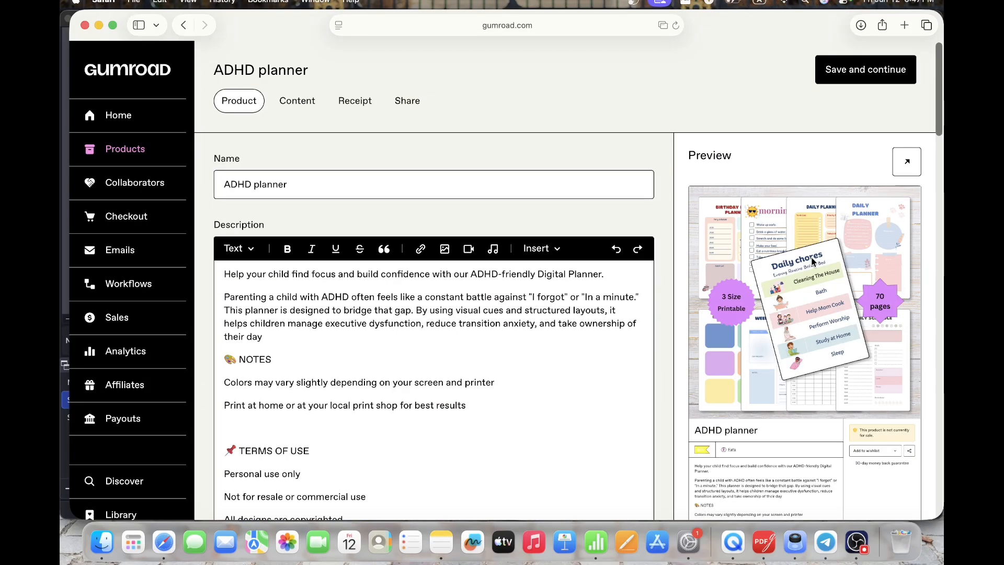
pyautogui.click(877, 77)
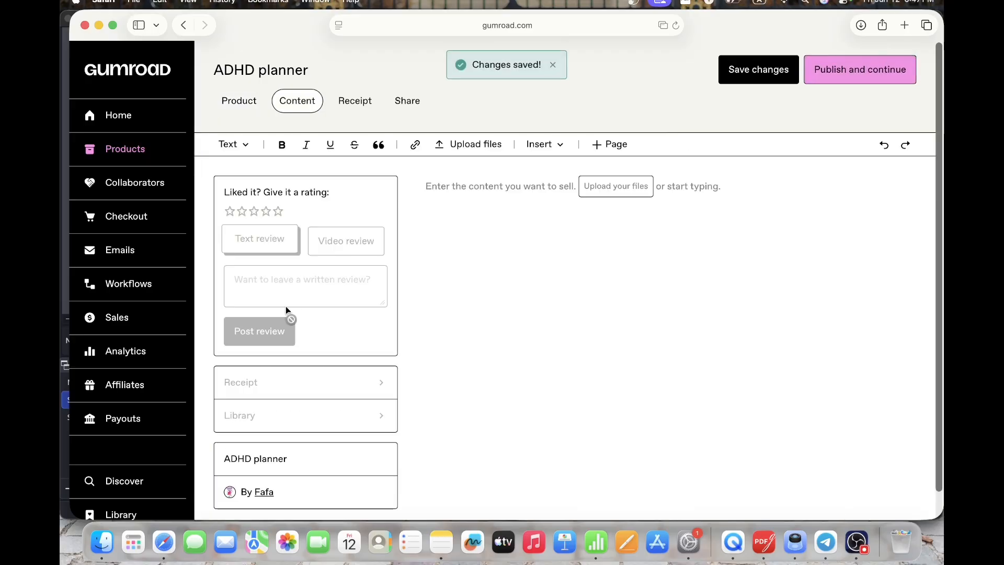
# Upload ADHD Kids- A4.pdf from the "18. ADHD for kids" folder as the product's content and save the changes
pyautogui.click(447, 149)
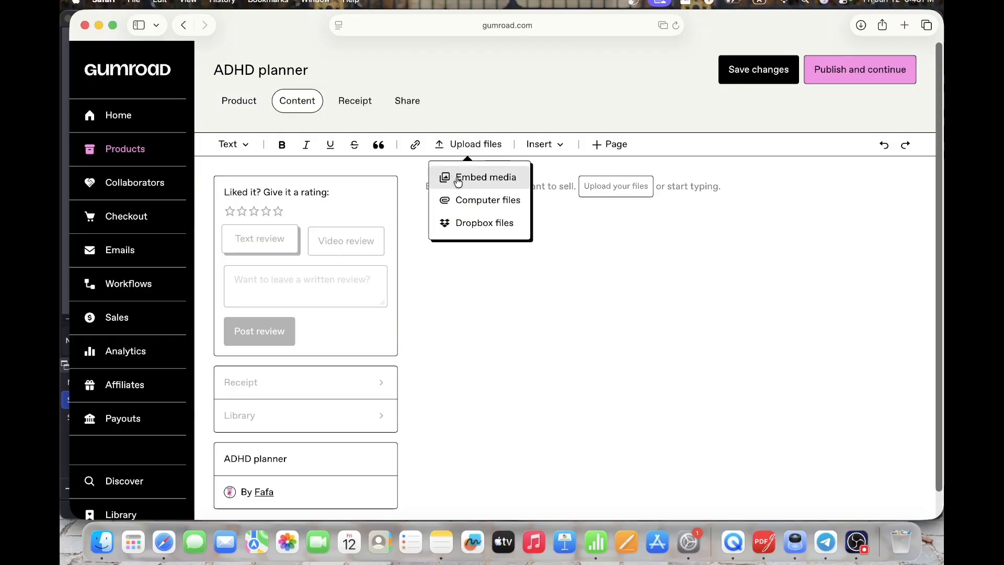
pyautogui.click(476, 204)
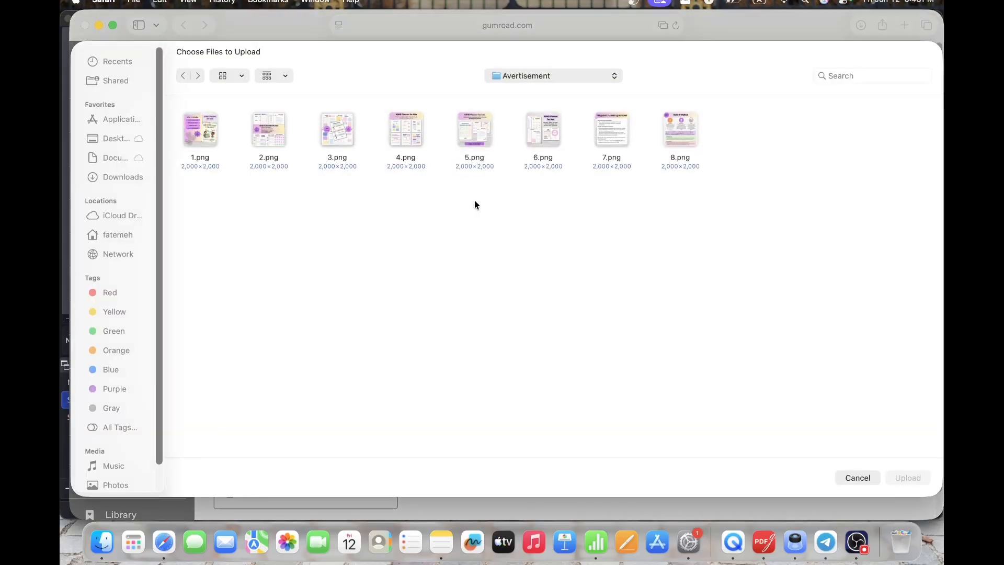
pyautogui.click(510, 76)
pyautogui.click(513, 88)
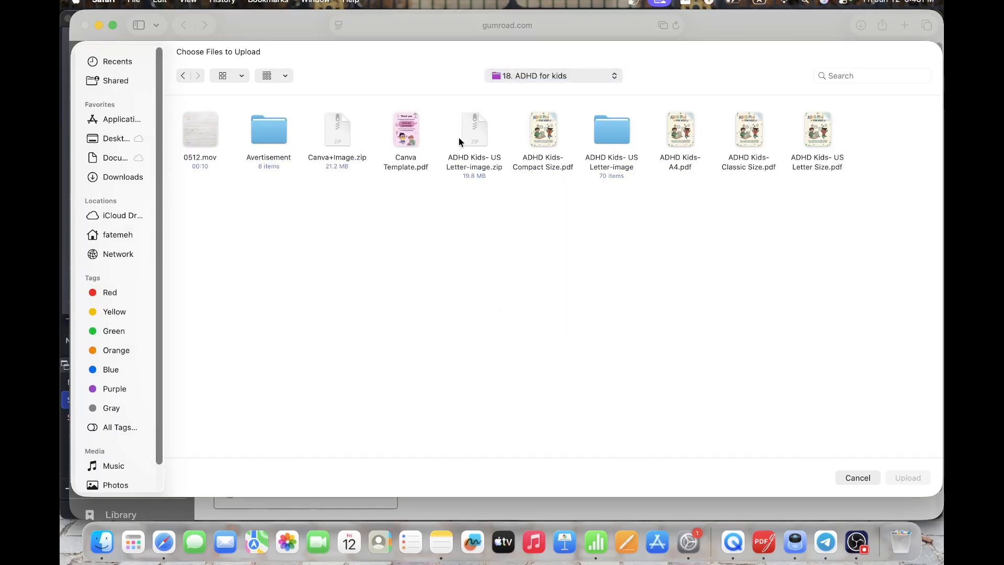
pyautogui.click(672, 126)
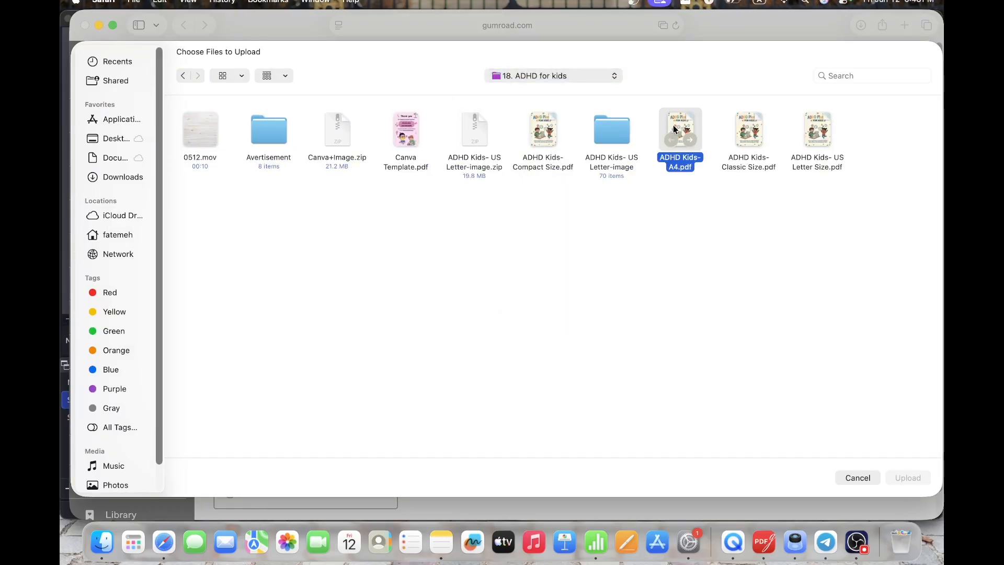
pyautogui.click(909, 475)
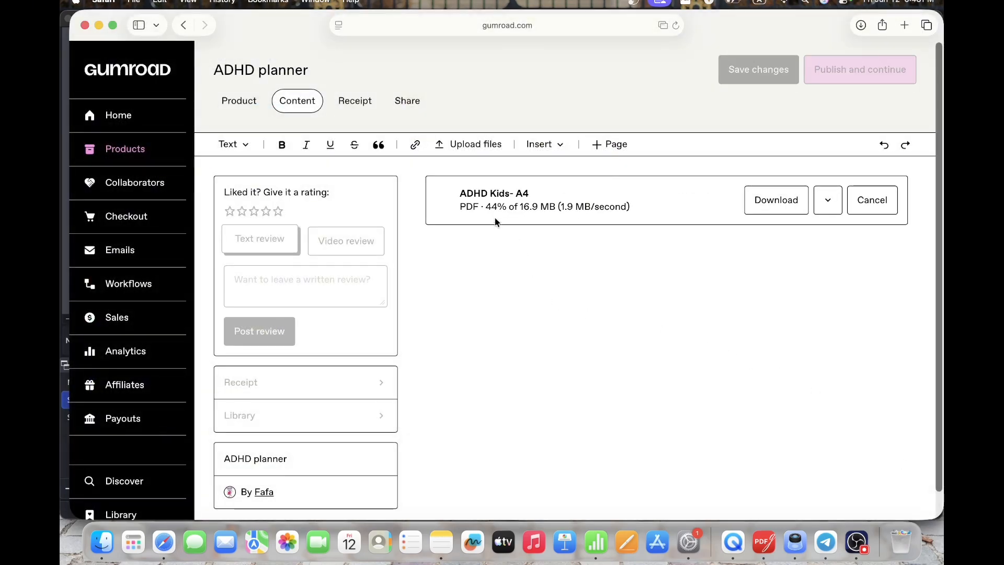
pyautogui.scroll(-2, 362, 374)
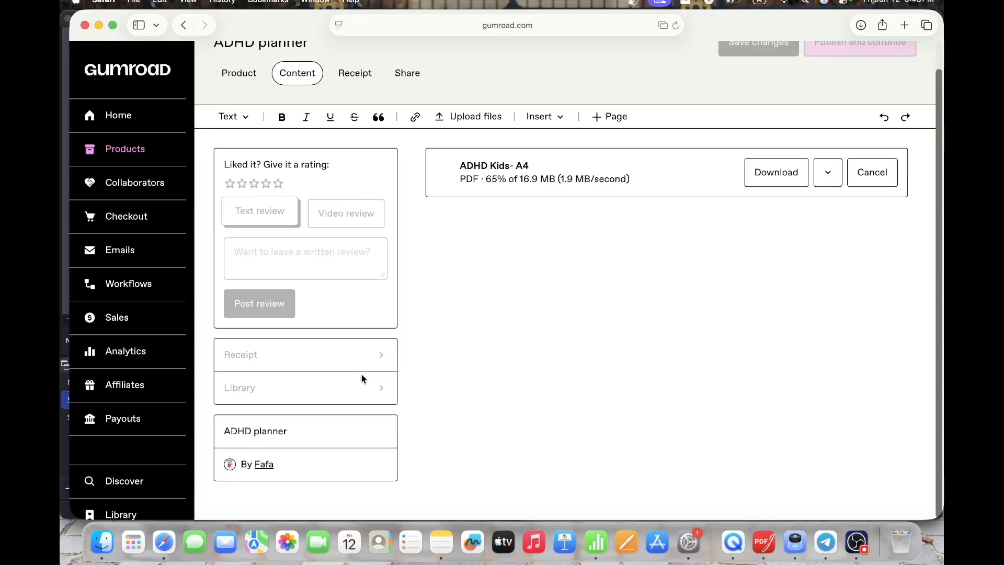
pyautogui.scroll(2, 362, 375)
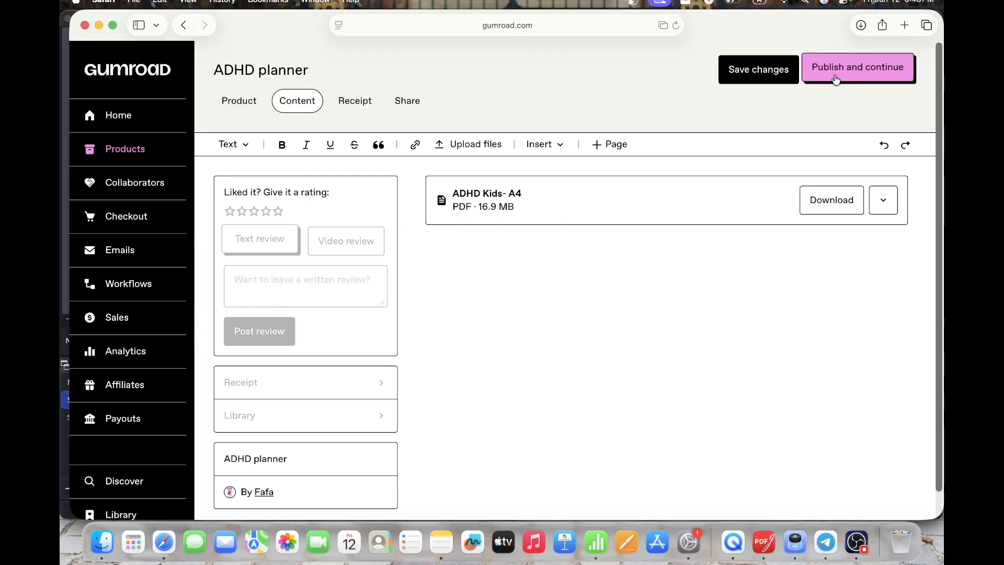
pyautogui.click(777, 75)
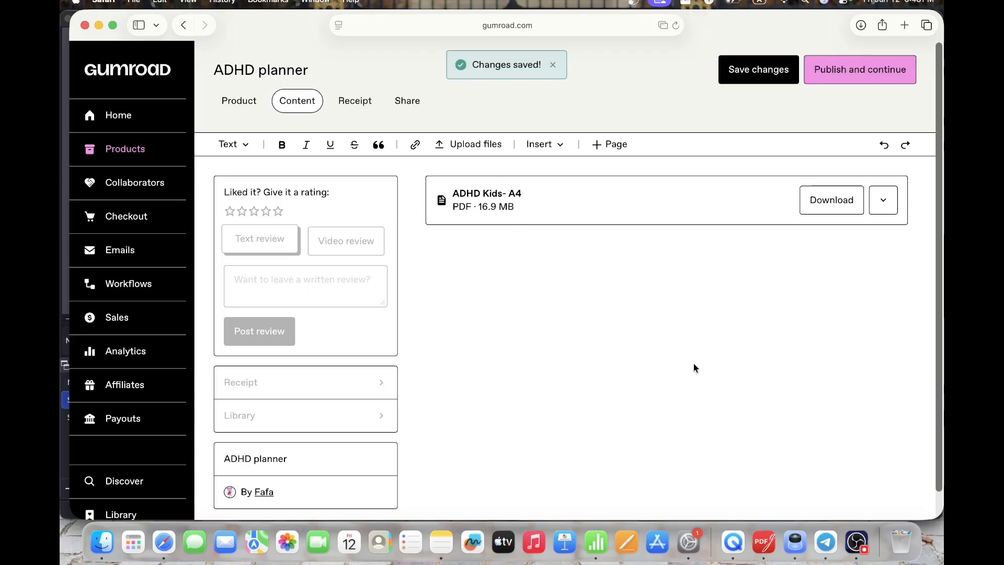
pyautogui.click(480, 147)
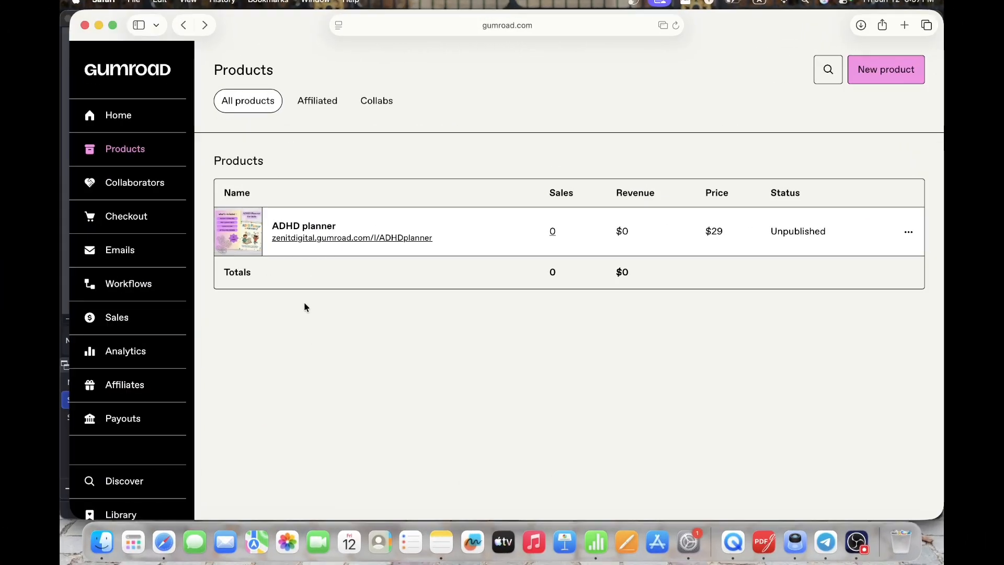
# Look through the product list, the affiliated and collab products, and the Collaborators page
pyautogui.click(139, 150)
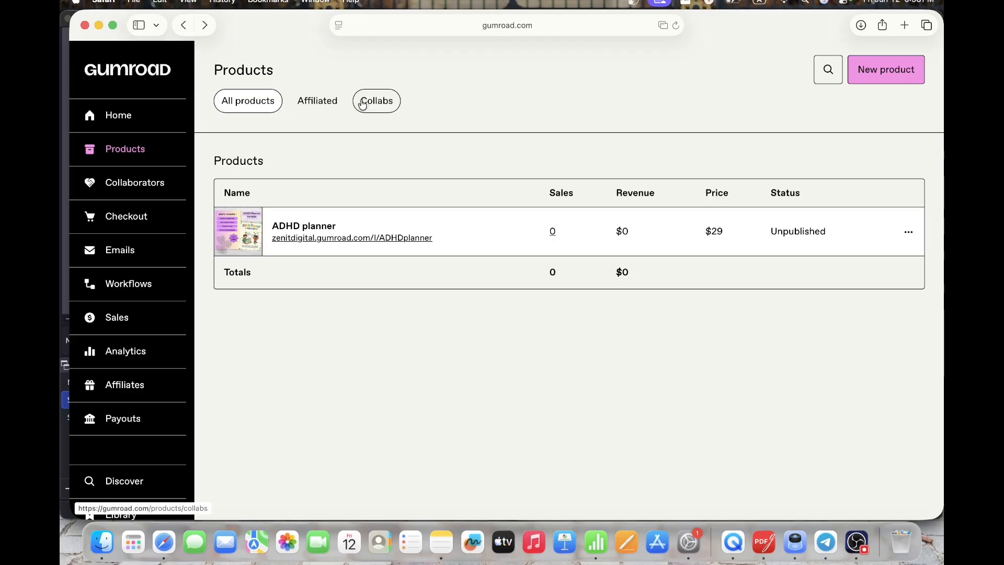
pyautogui.click(324, 108)
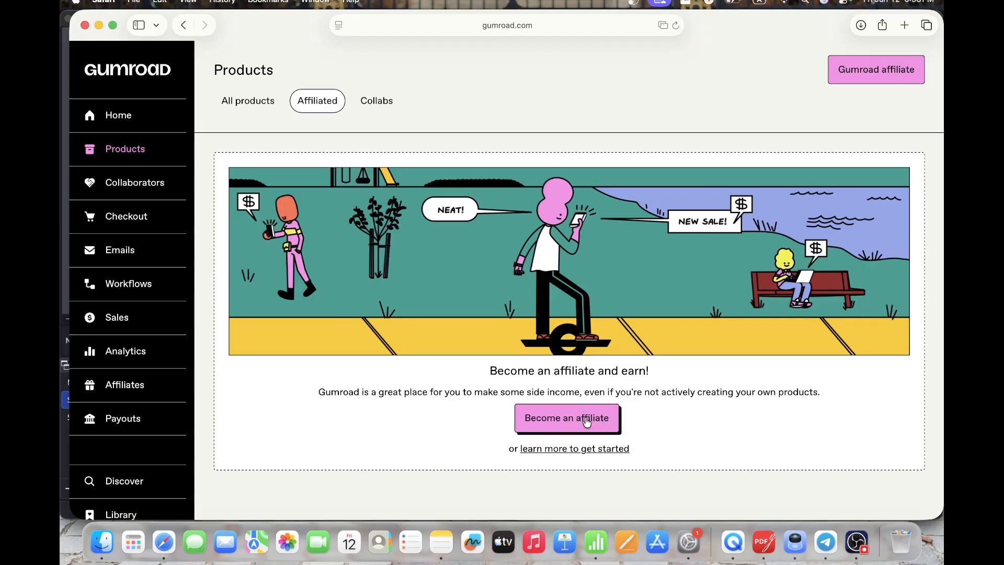
pyautogui.click(376, 102)
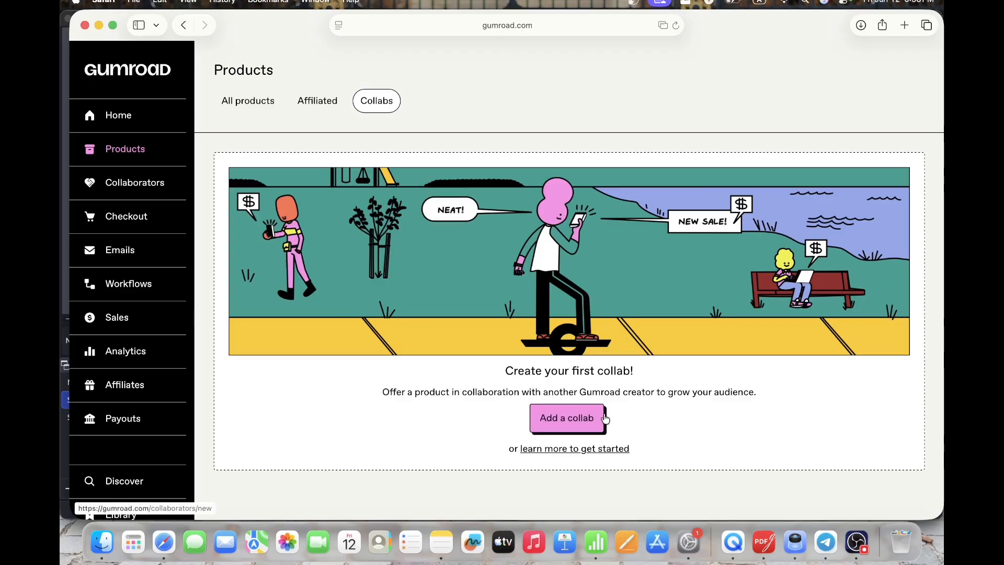
pyautogui.click(156, 189)
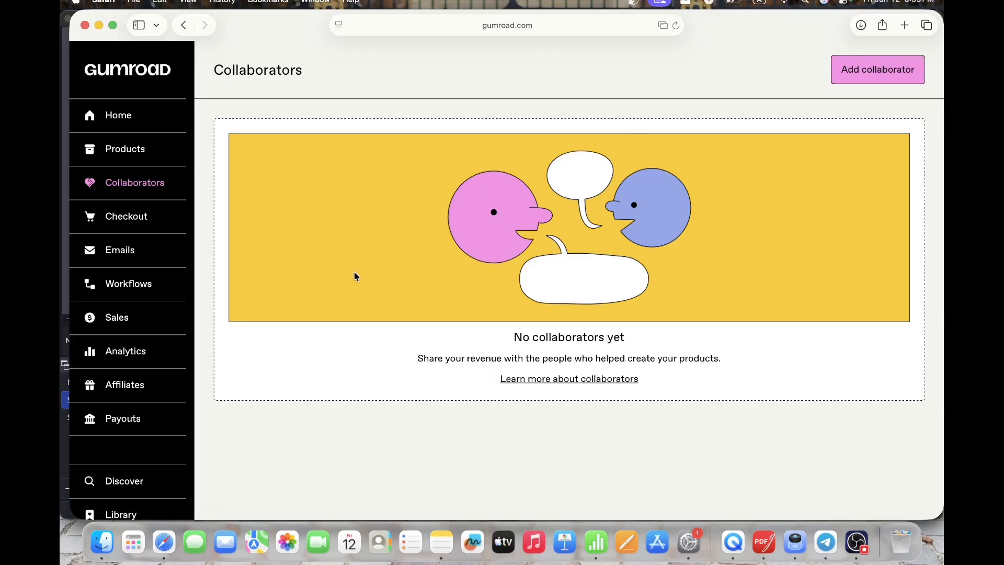
# Review the checkout discounts, the checkout form's discount code and recommendation options, and the upsells
pyautogui.click(134, 224)
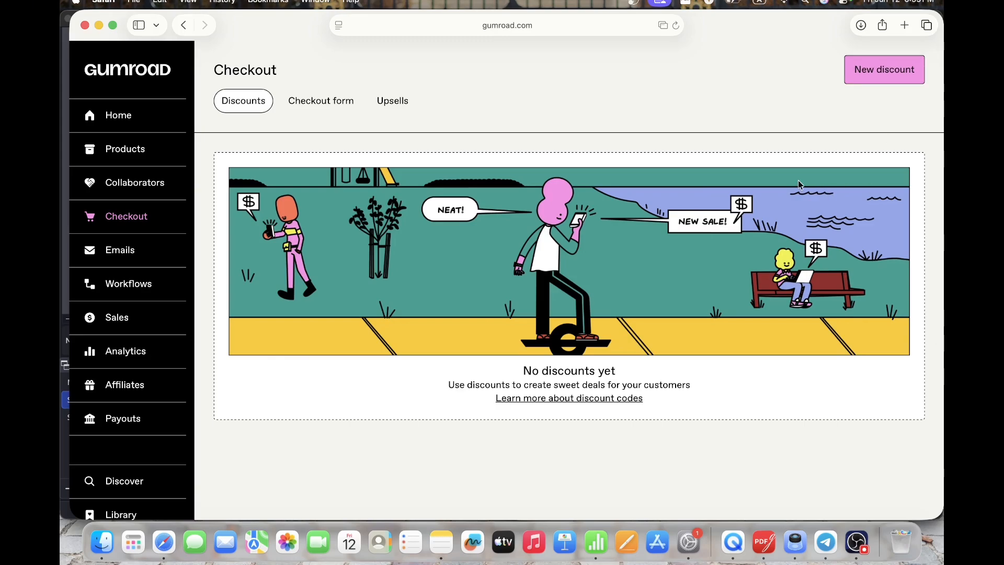
pyautogui.click(310, 112)
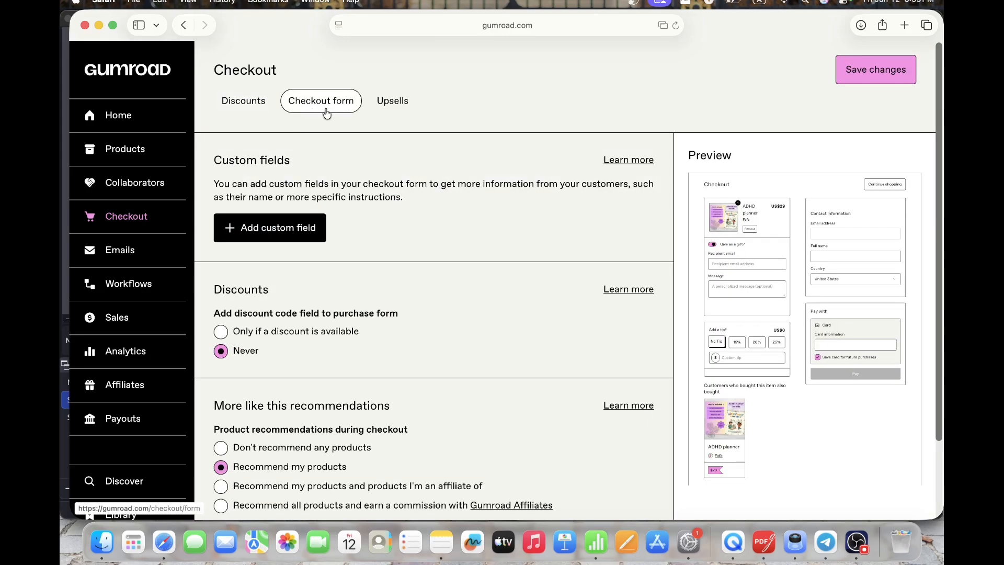
pyautogui.scroll(-1, 465, 354)
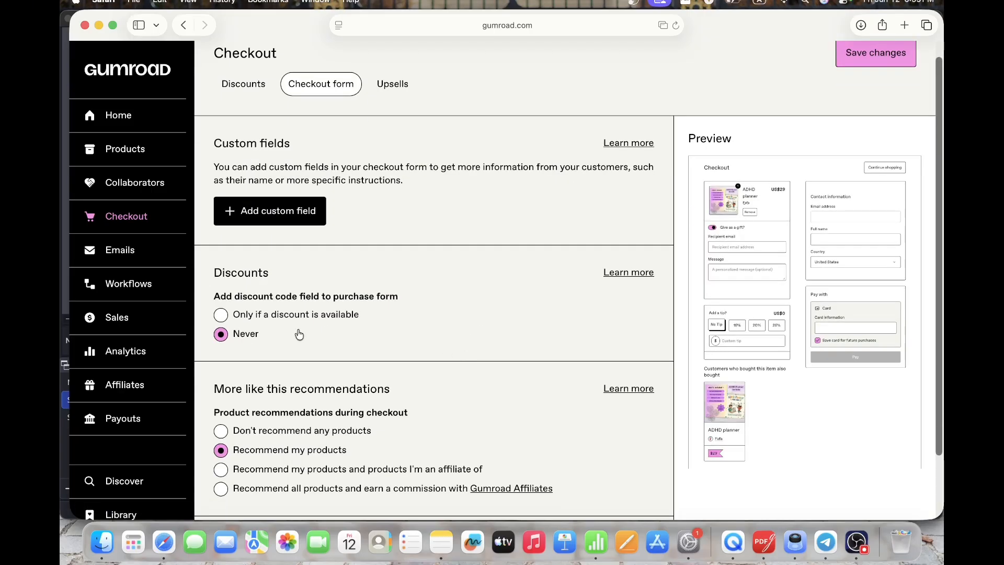
pyautogui.click(296, 322)
pyautogui.click(261, 338)
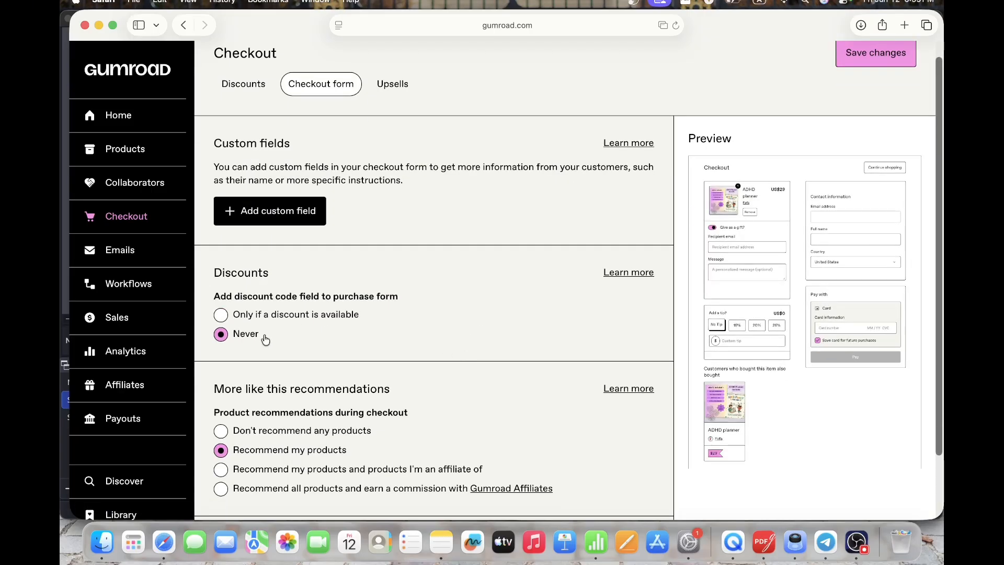
pyautogui.scroll(-3, 362, 356)
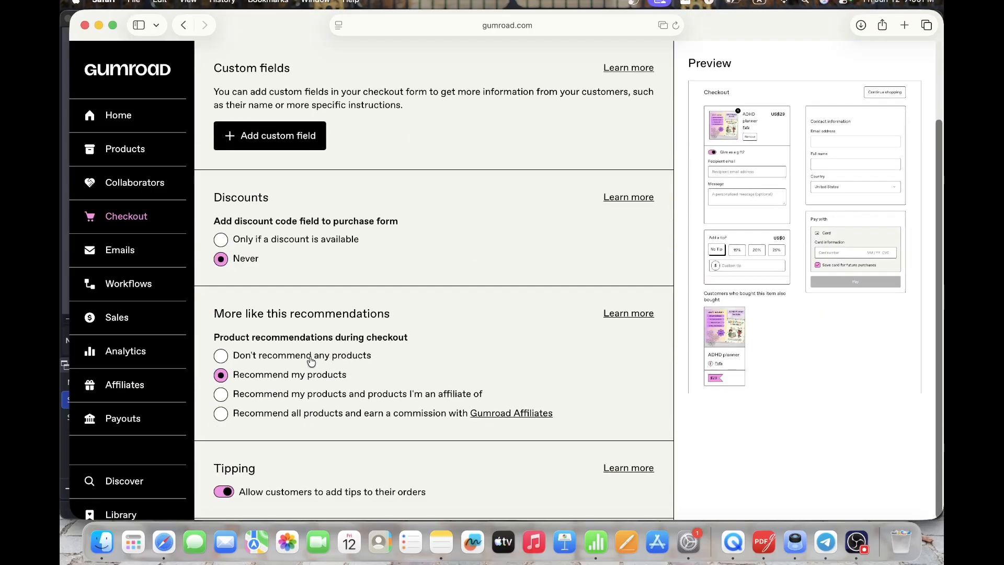
pyautogui.click(311, 360)
pyautogui.click(315, 375)
pyautogui.scroll(4, 324, 388)
pyautogui.click(392, 102)
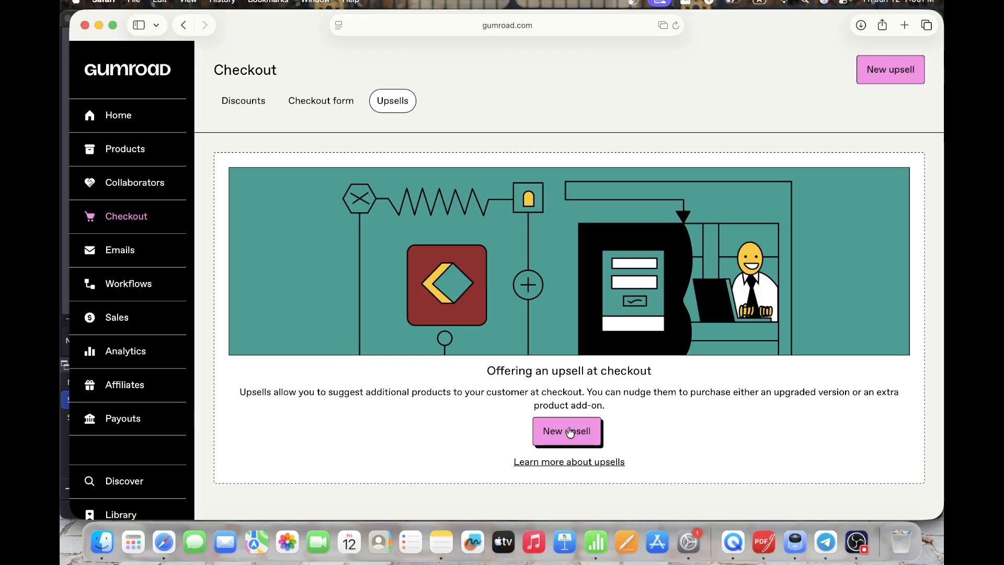
# Look through the published, scheduled and draft emails and the subscribers section
pyautogui.click(131, 250)
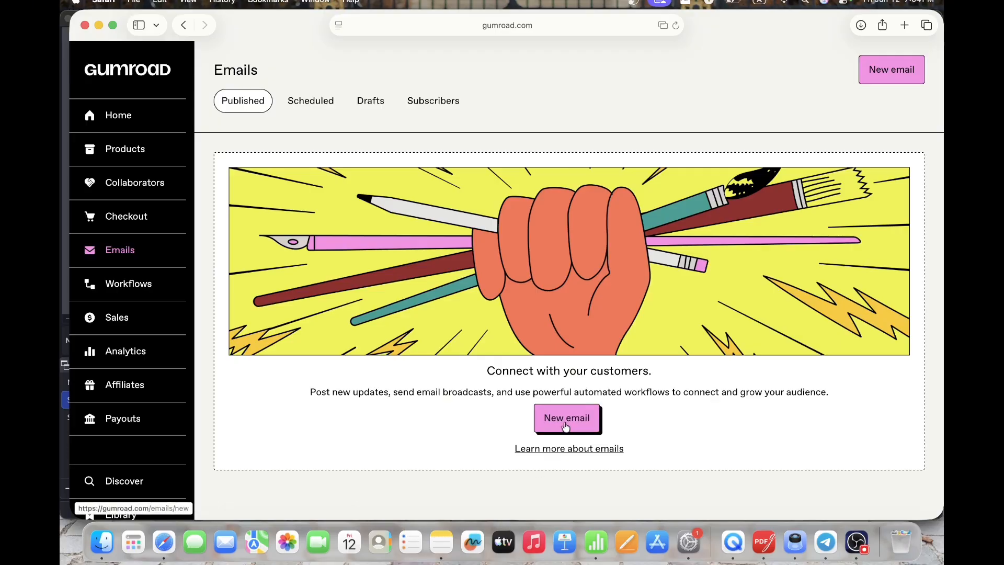
pyautogui.click(323, 105)
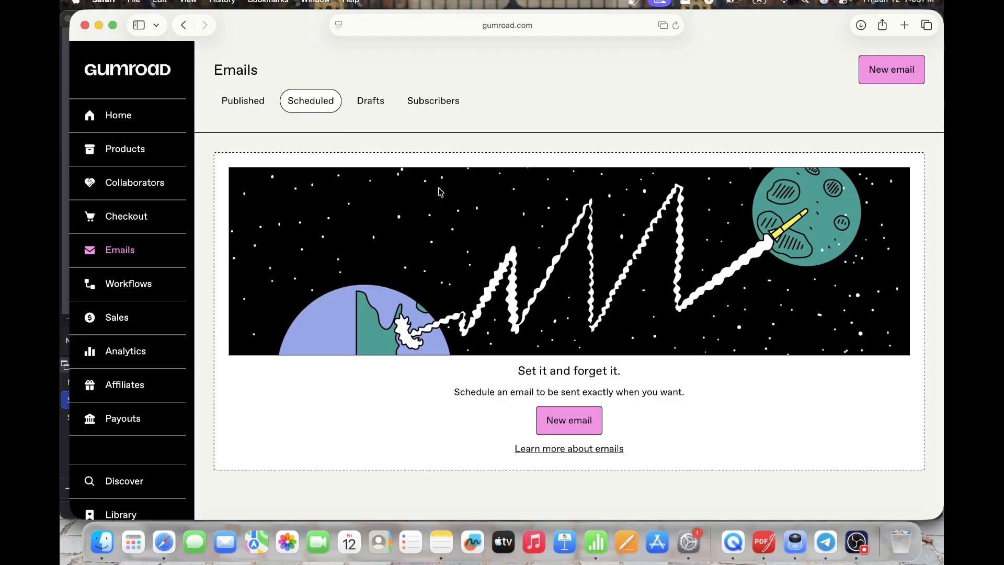
pyautogui.click(382, 107)
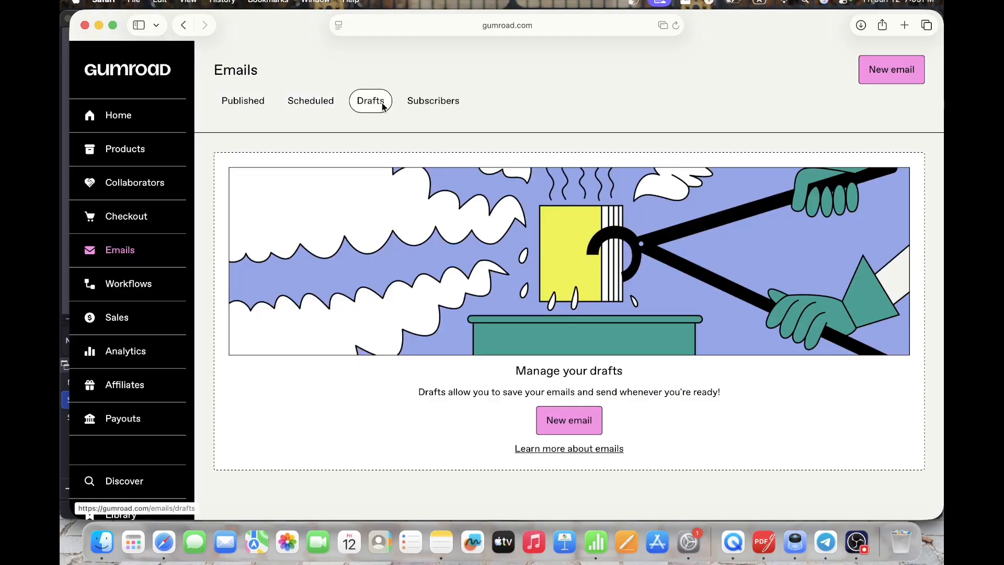
pyautogui.click(422, 107)
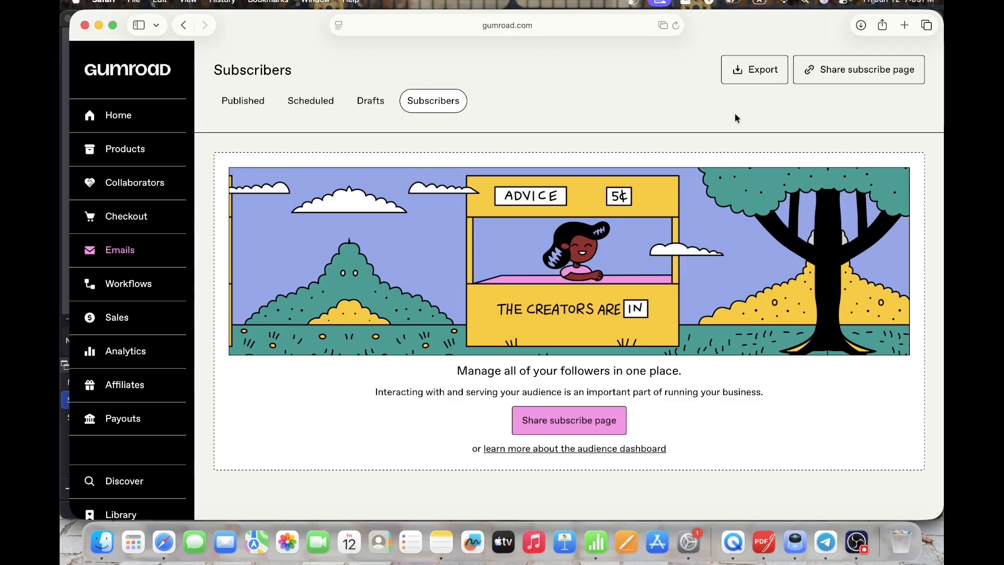
# Look over the Workflows and Sales pages and the sales chart in Analytics
pyautogui.click(119, 288)
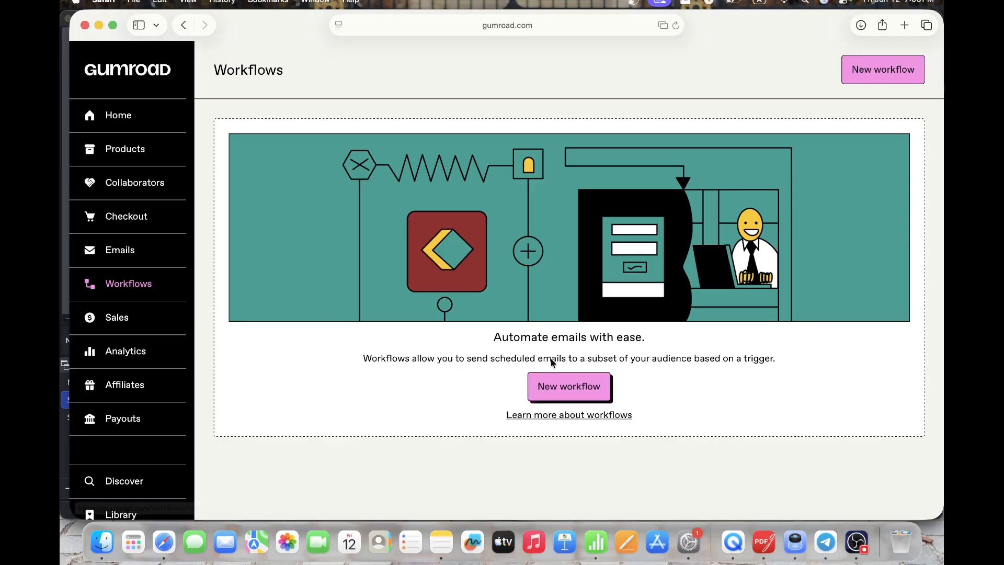
pyautogui.click(146, 324)
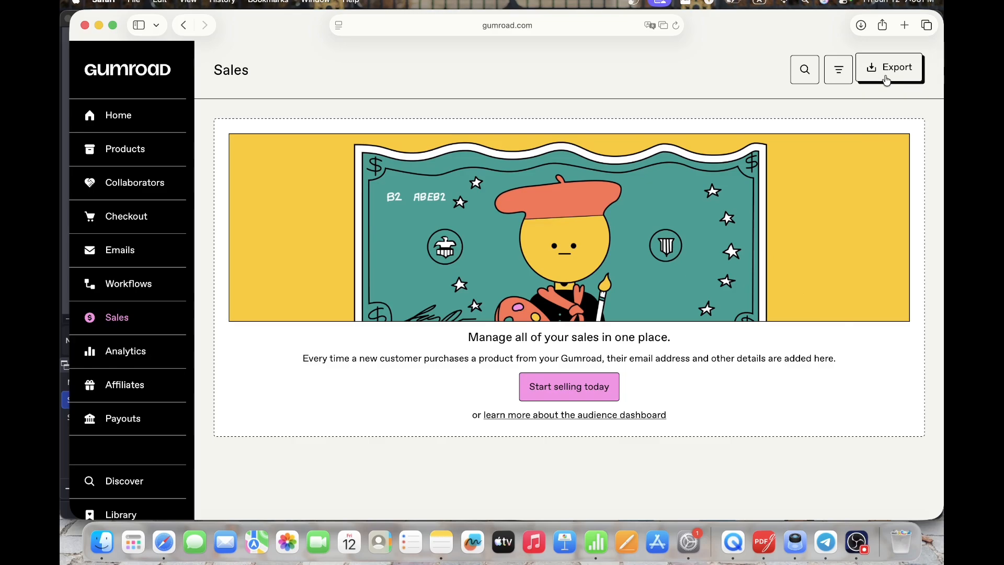
pyautogui.click(141, 361)
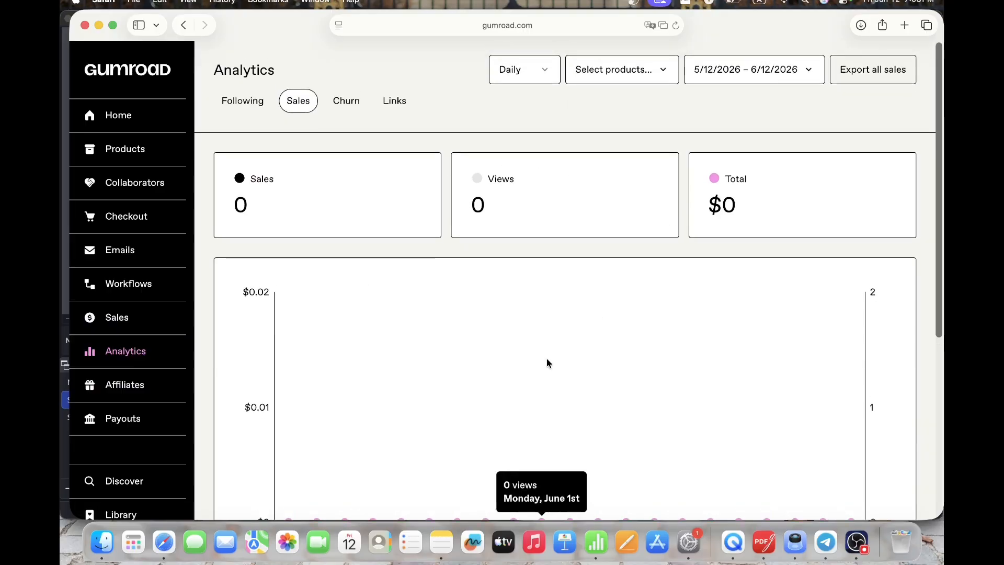
pyautogui.scroll(-3, 550, 359)
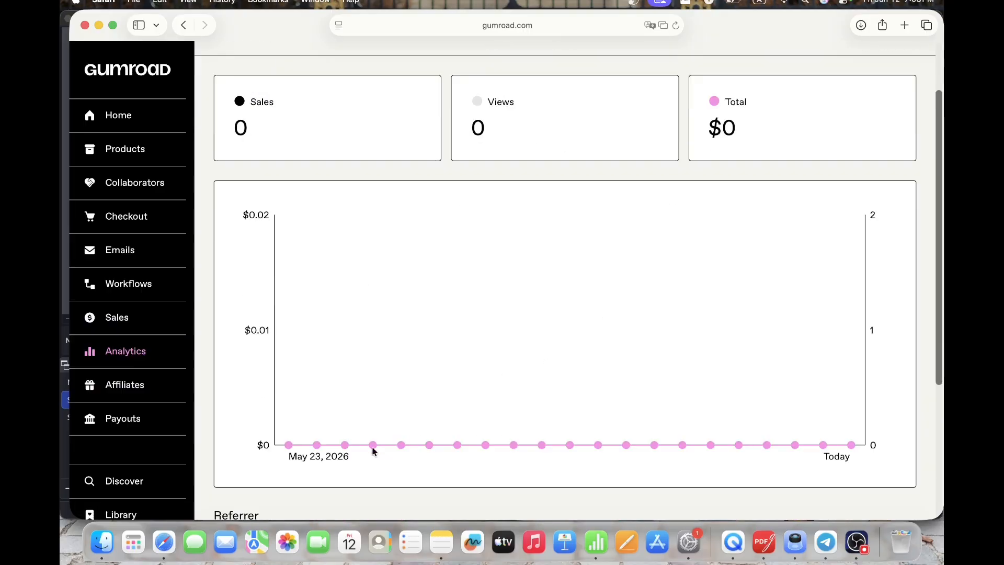
pyautogui.scroll(3, 352, 428)
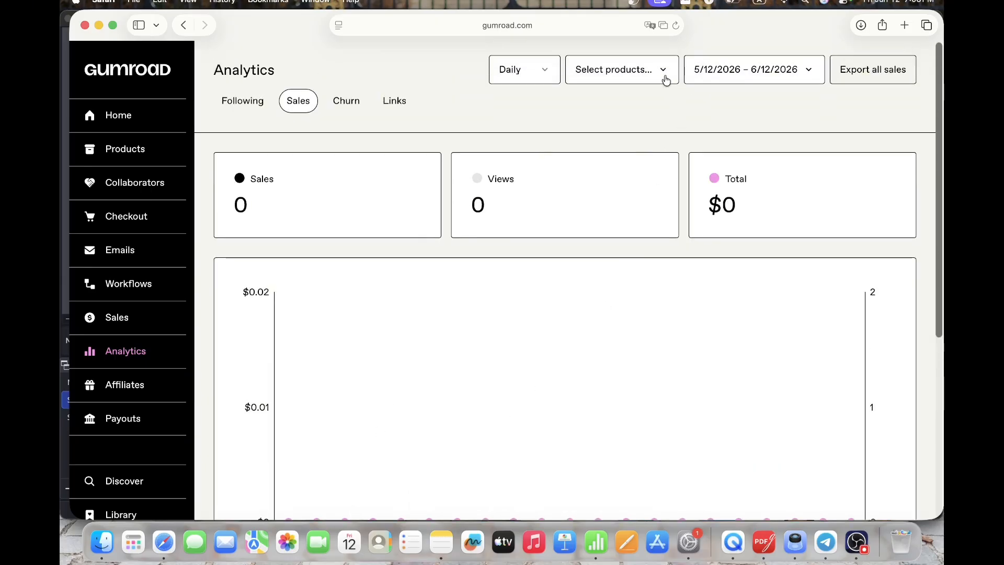
# Review the sales analytics' product filter and date range options, and switch the chart to monthly
pyautogui.click(666, 79)
pyautogui.click(630, 113)
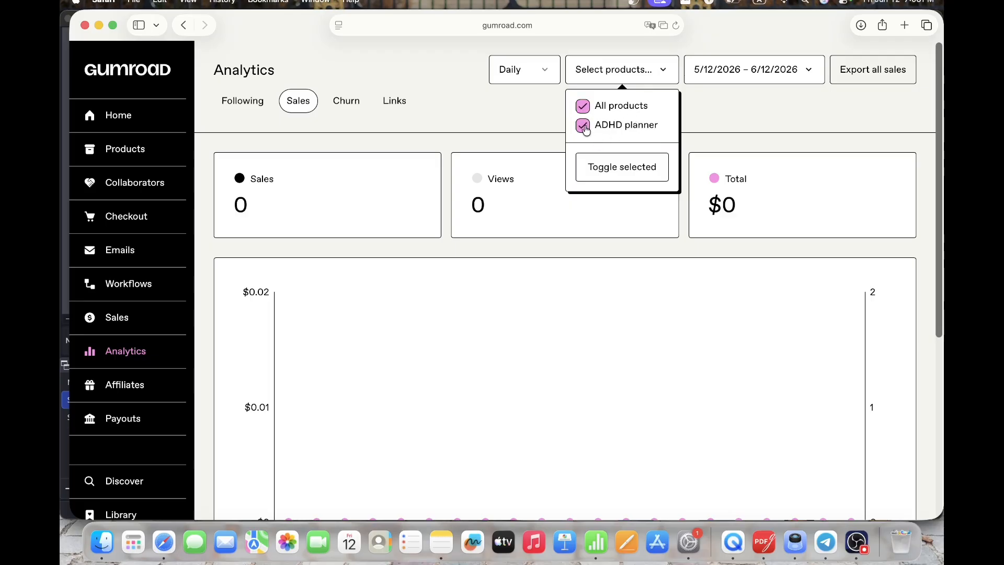
pyautogui.click(546, 70)
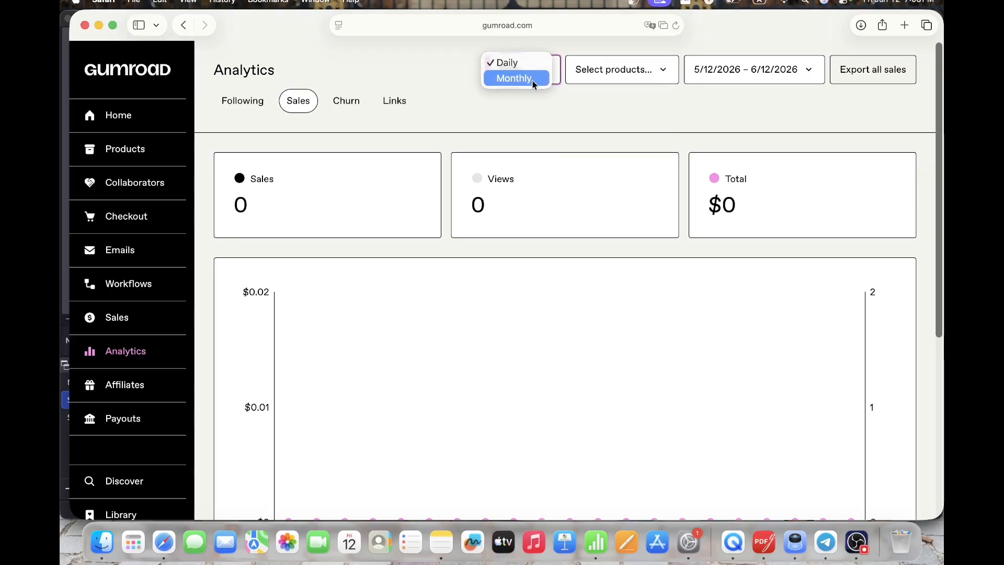
pyautogui.click(532, 78)
pyautogui.click(701, 73)
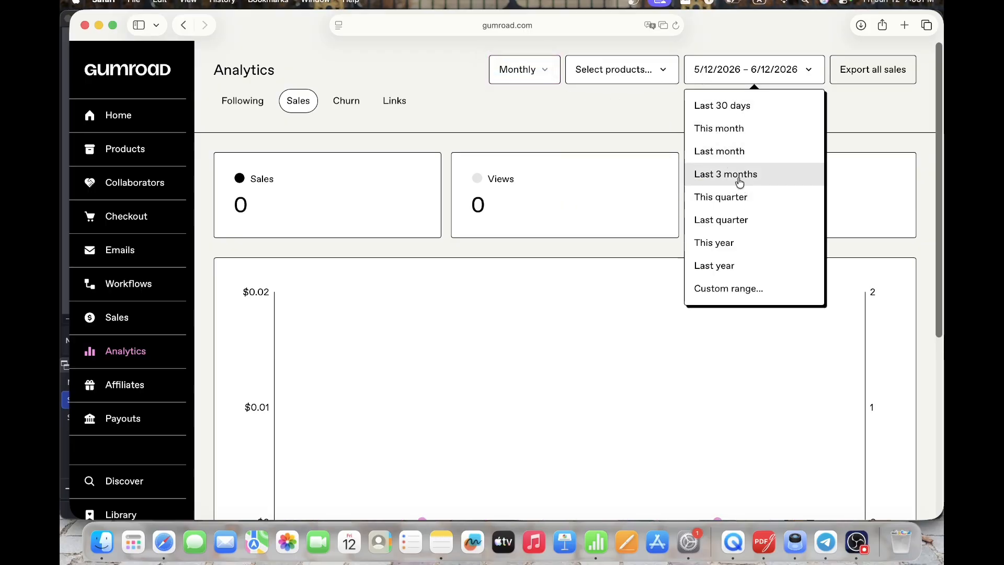
pyautogui.click(855, 121)
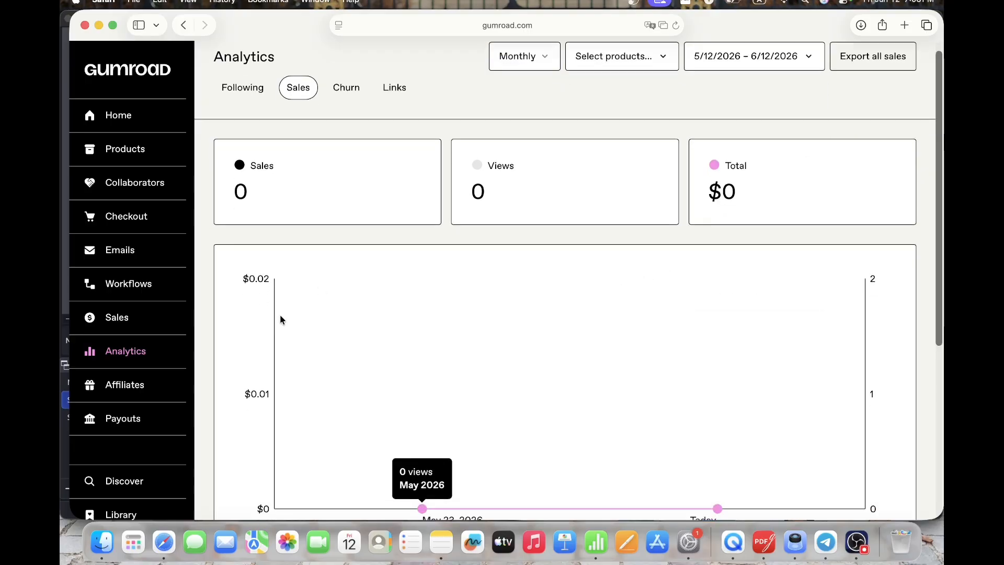
pyautogui.scroll(-2, 281, 315)
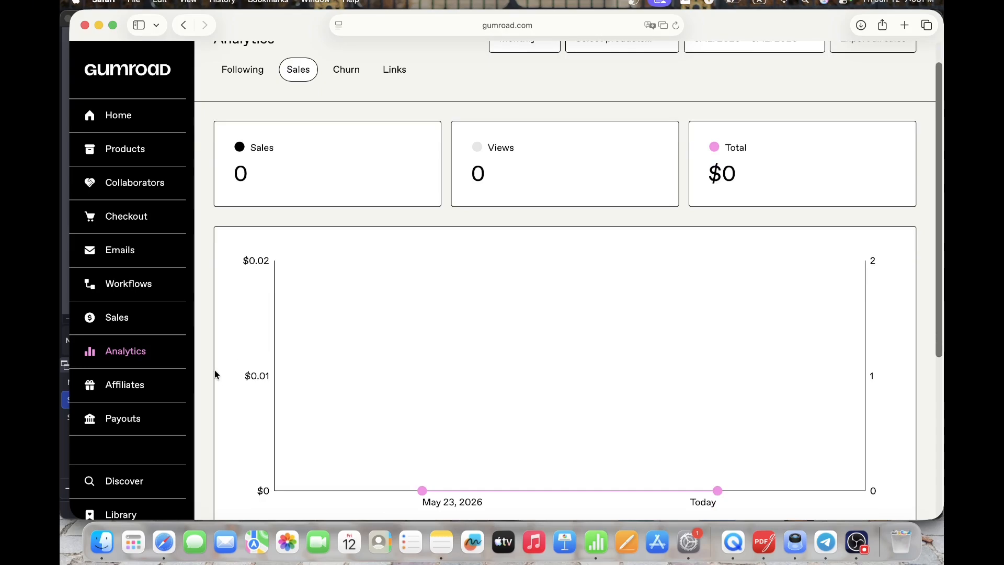
# Look over the Affiliates page with its signup form, and open the Payouts page
pyautogui.click(147, 385)
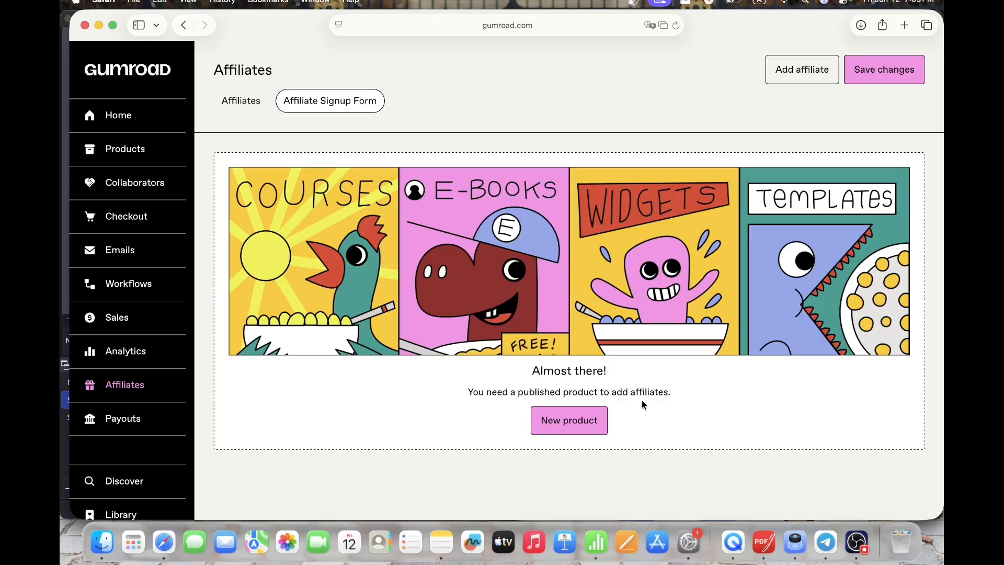
pyautogui.click(106, 424)
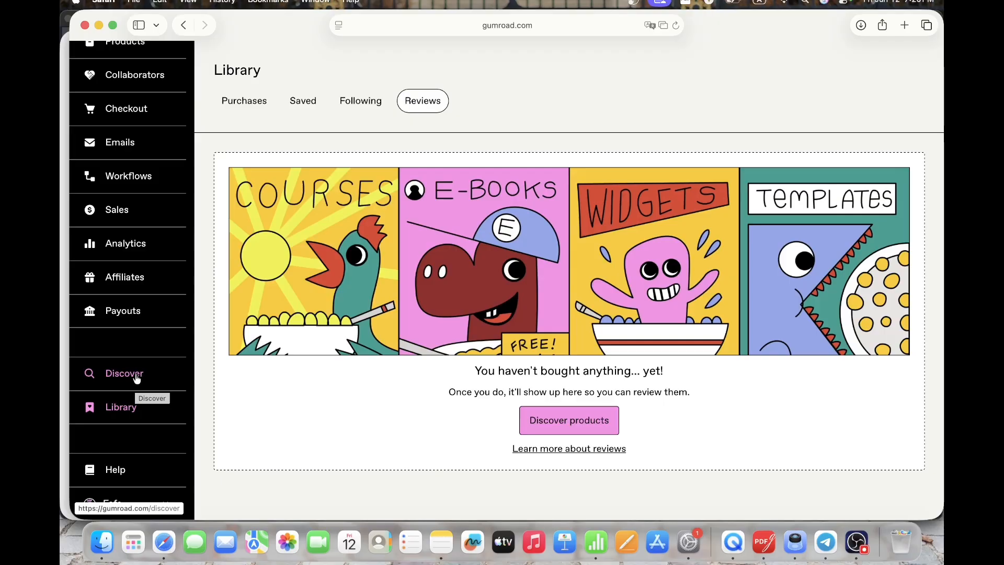
# Look through the Library's purchases, saved wishlists, followed wishlists and reviews
pyautogui.click(136, 413)
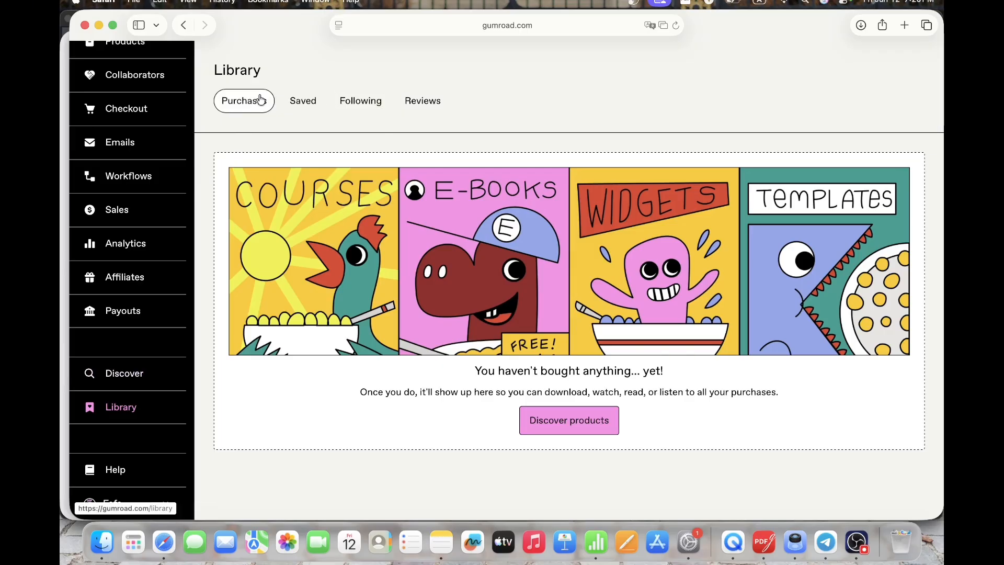
pyautogui.click(292, 107)
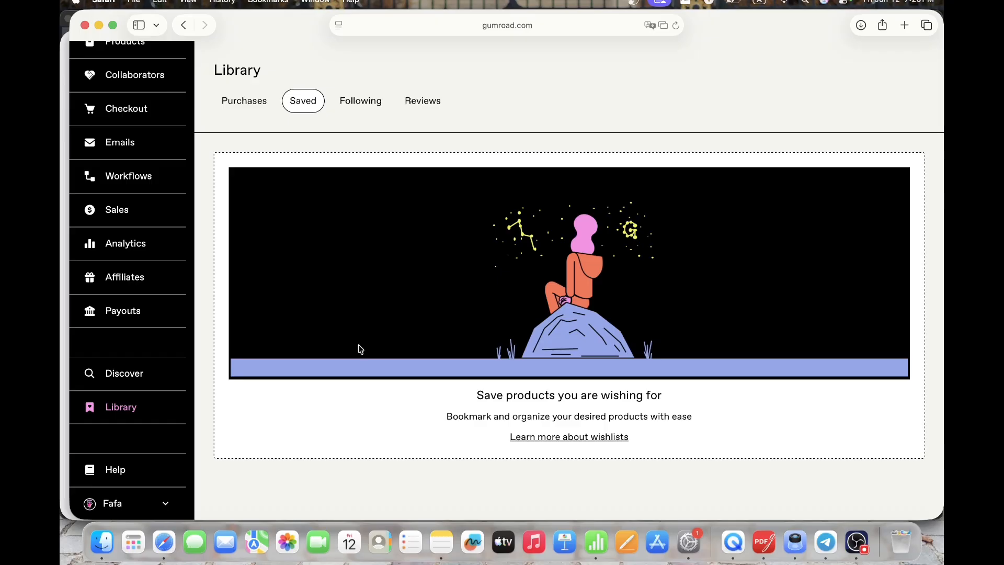
pyautogui.click(355, 104)
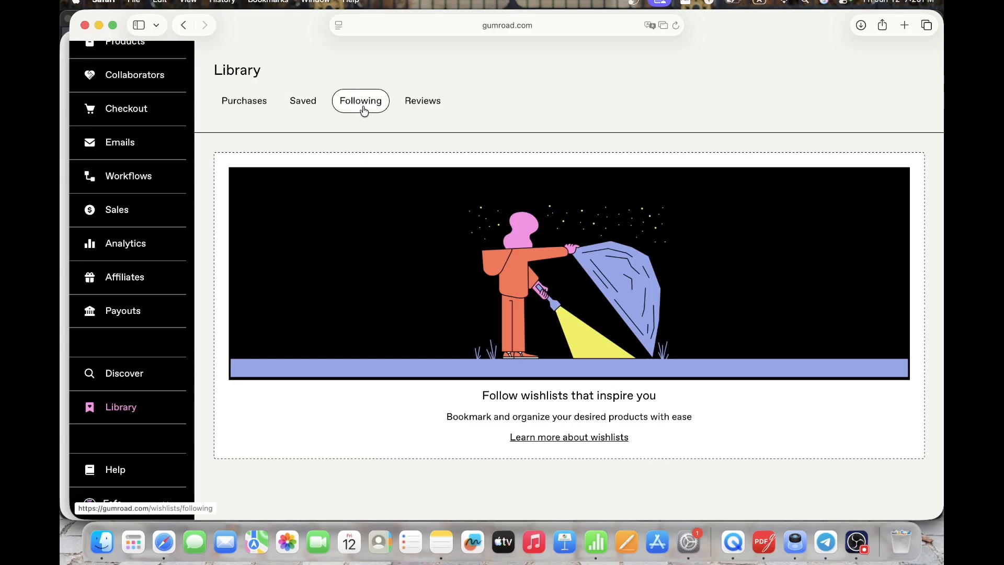
pyautogui.click(420, 103)
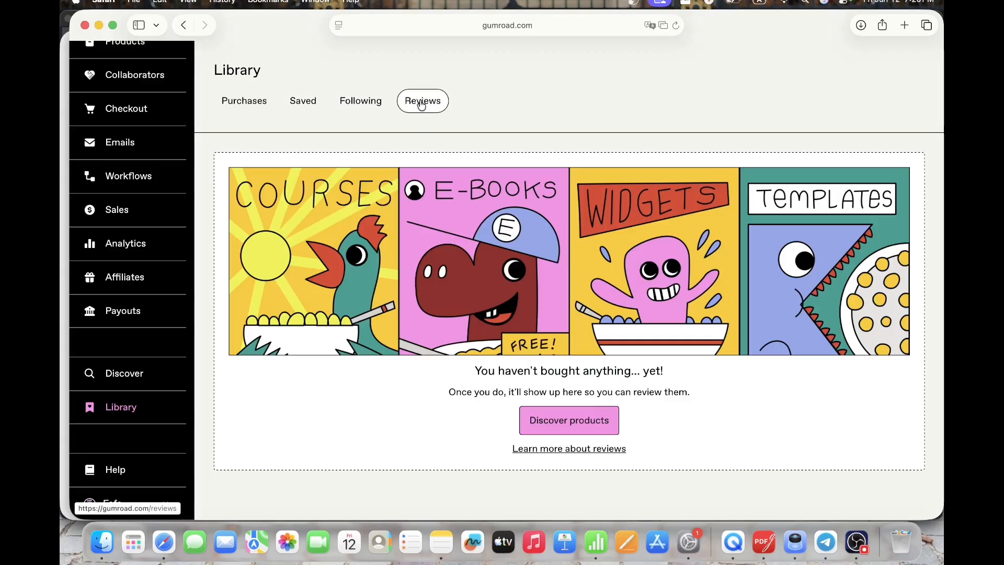